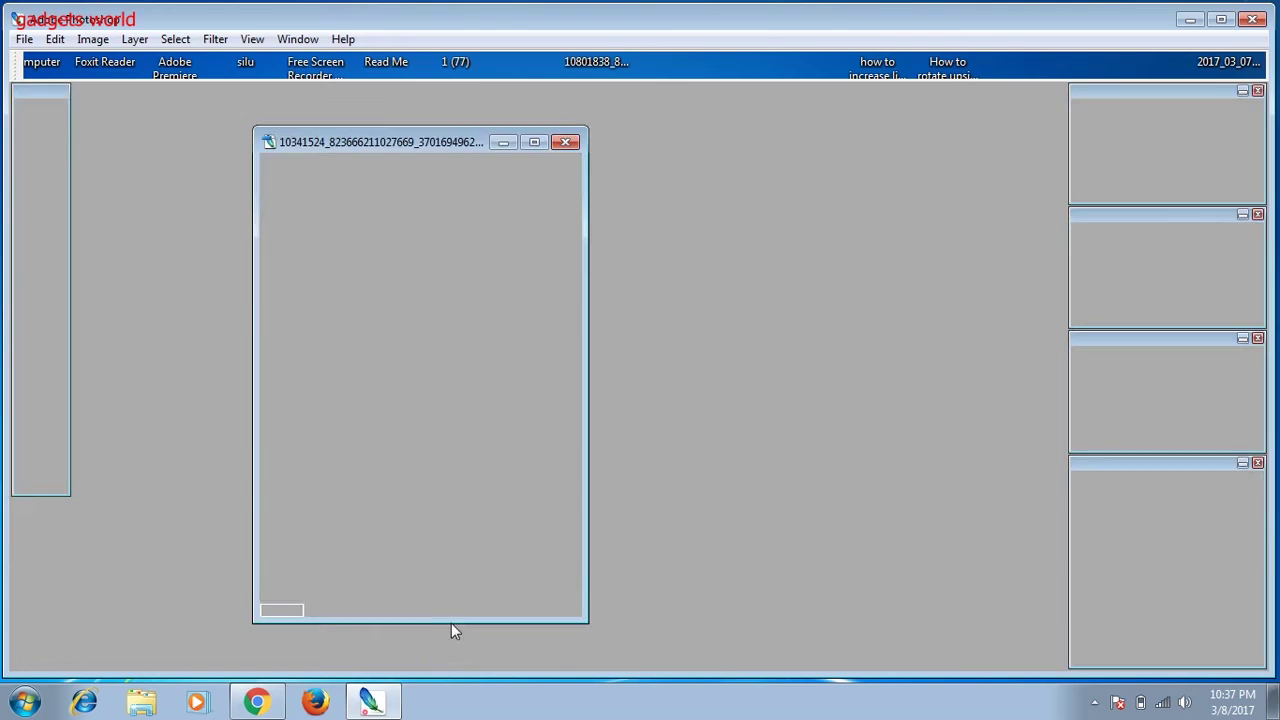
- Close the empty image and bring up the Open dialog listing the Desktop files
left_click(567, 143)
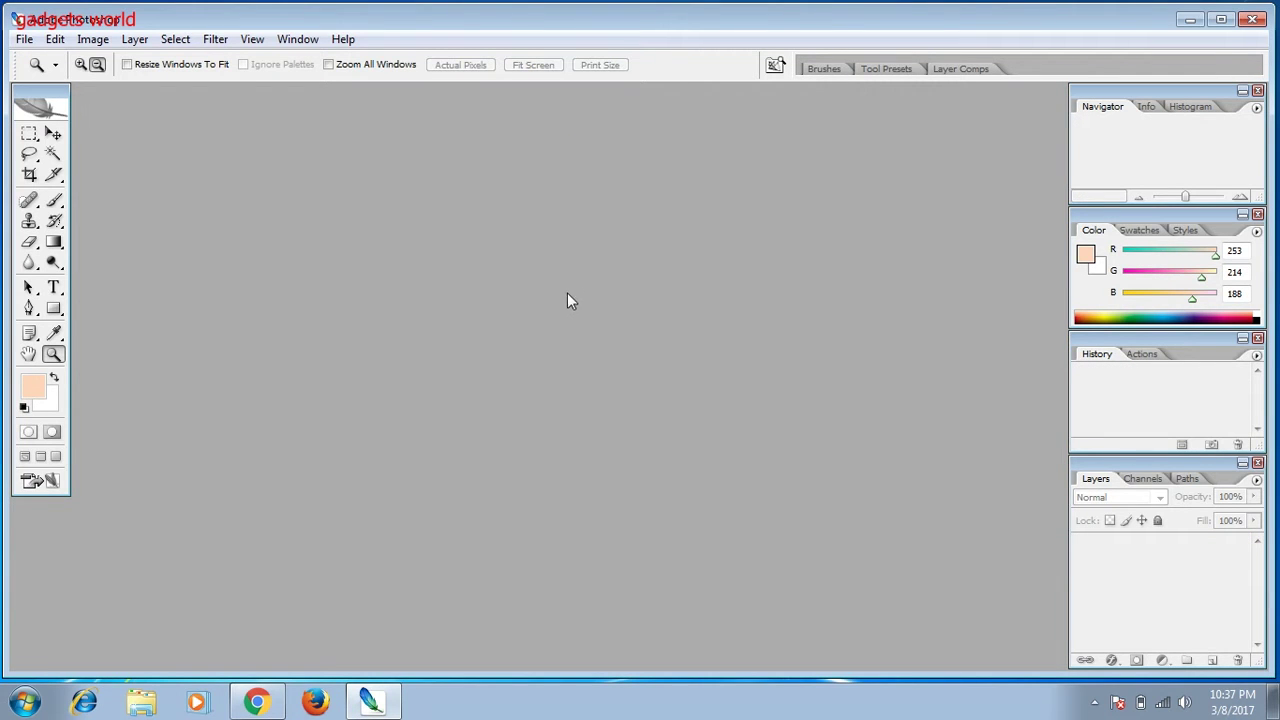
double_click(499, 337)
left_click_drag(800, 150, 785, 312)
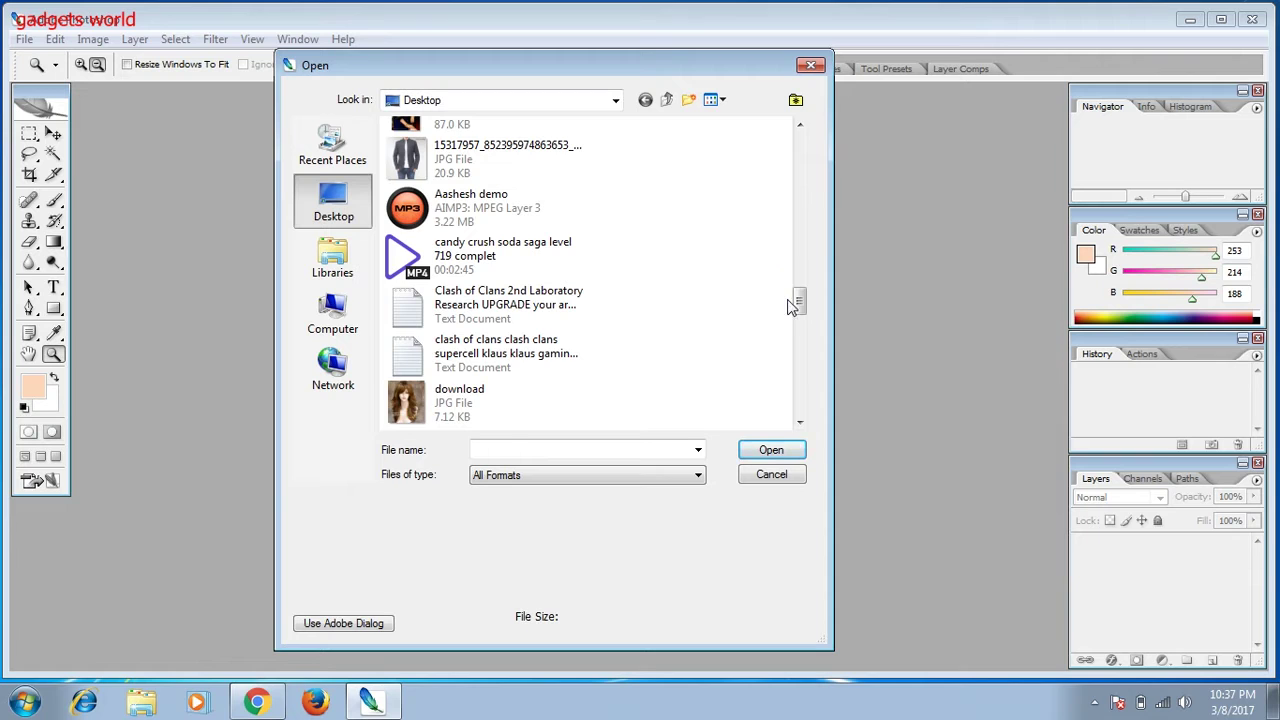
- Open both portrait JPGs from the Desktop at once
left_click_drag(800, 302, 800, 280)
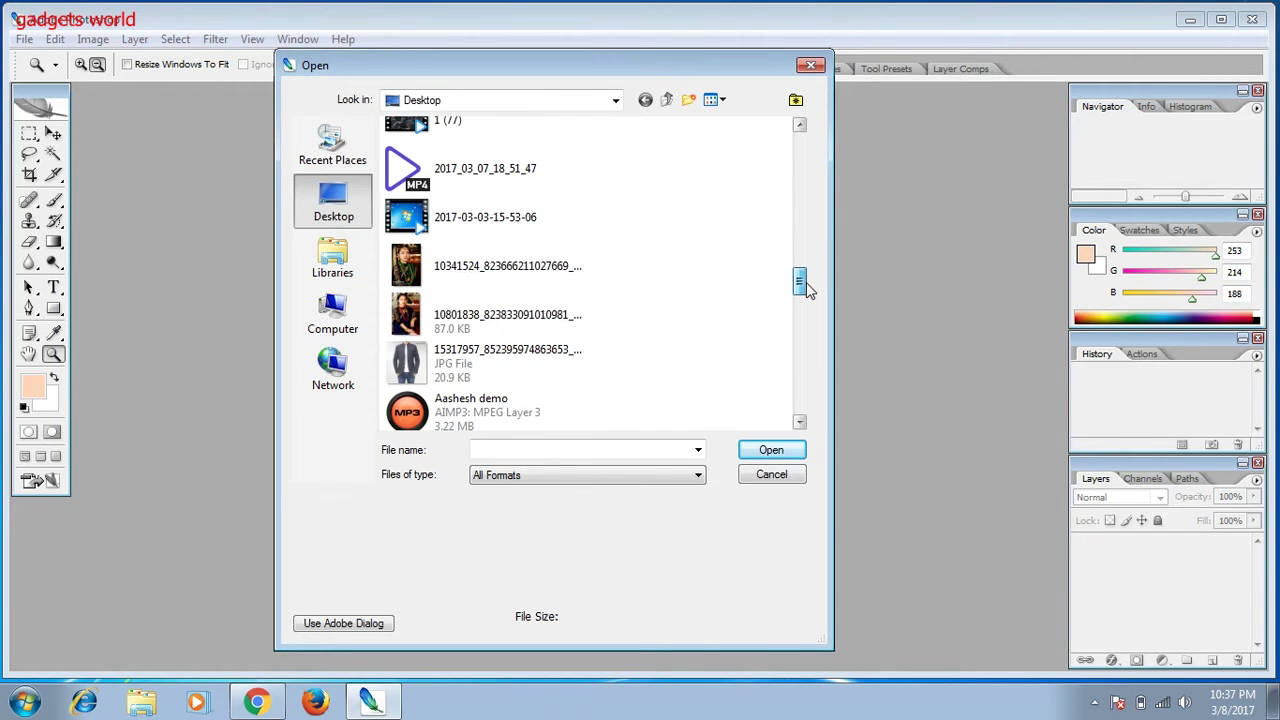
left_click(512, 280)
left_click(470, 318, "ctrl")
left_click(770, 451)
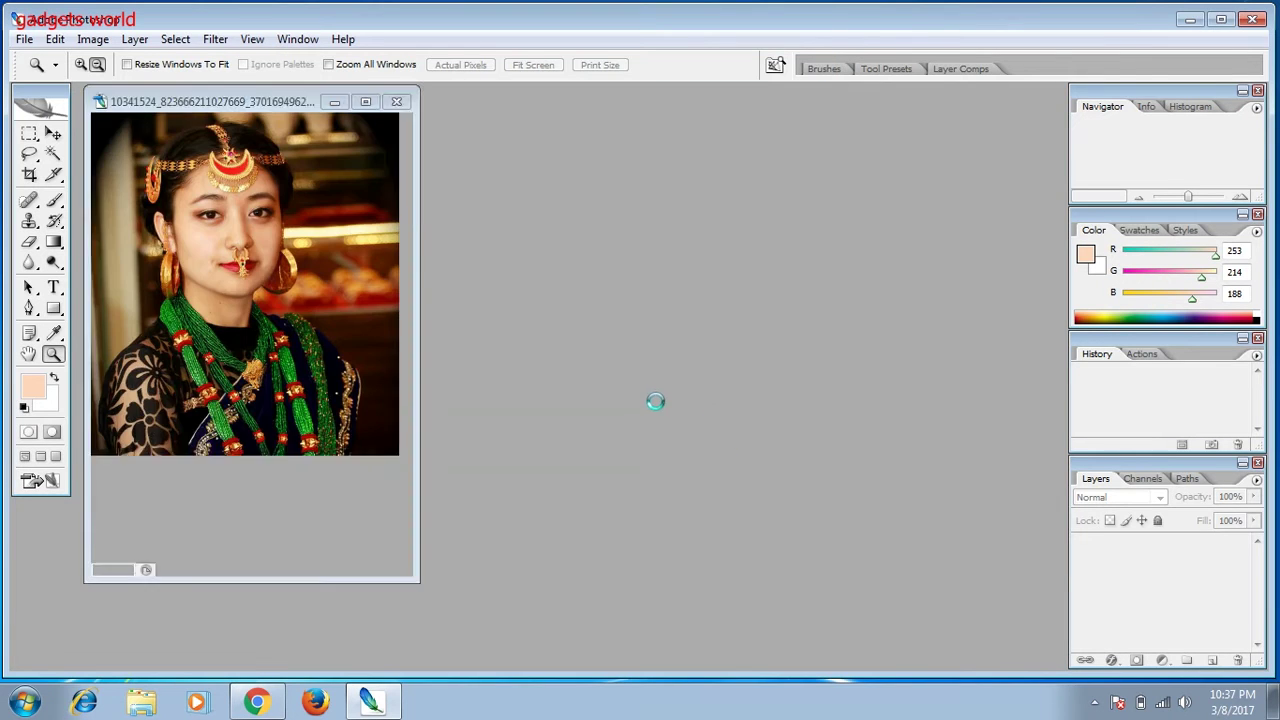
- Arrange the two photo windows side by side and maximize the red-necklace portrait
mouse_move(236, 110)
left_mouse_down()
mouse_move(755, 190)
mouse_move(695, 116)
left_mouse_up()
left_click_drag(270, 102, 412, 141)
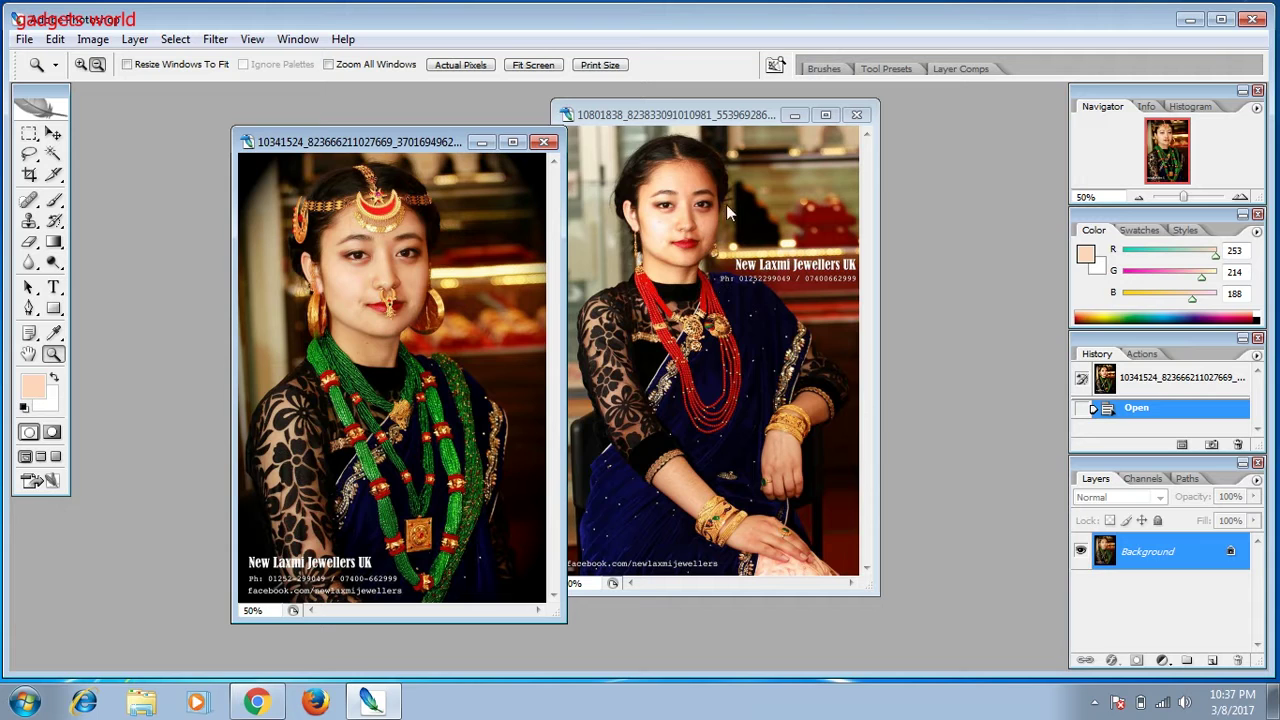
left_click(825, 114)
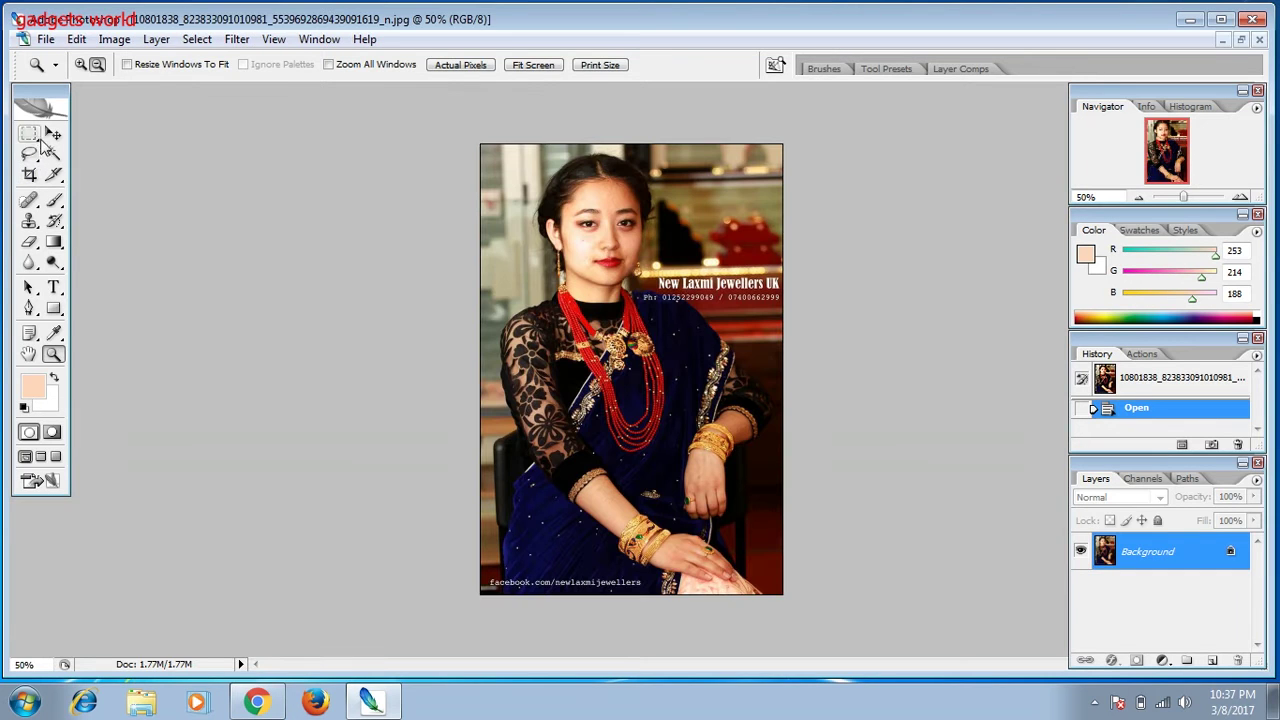
- Cut a rectangle around the head and shoulders onto Layer 1, then view full screen
left_click(29, 133)
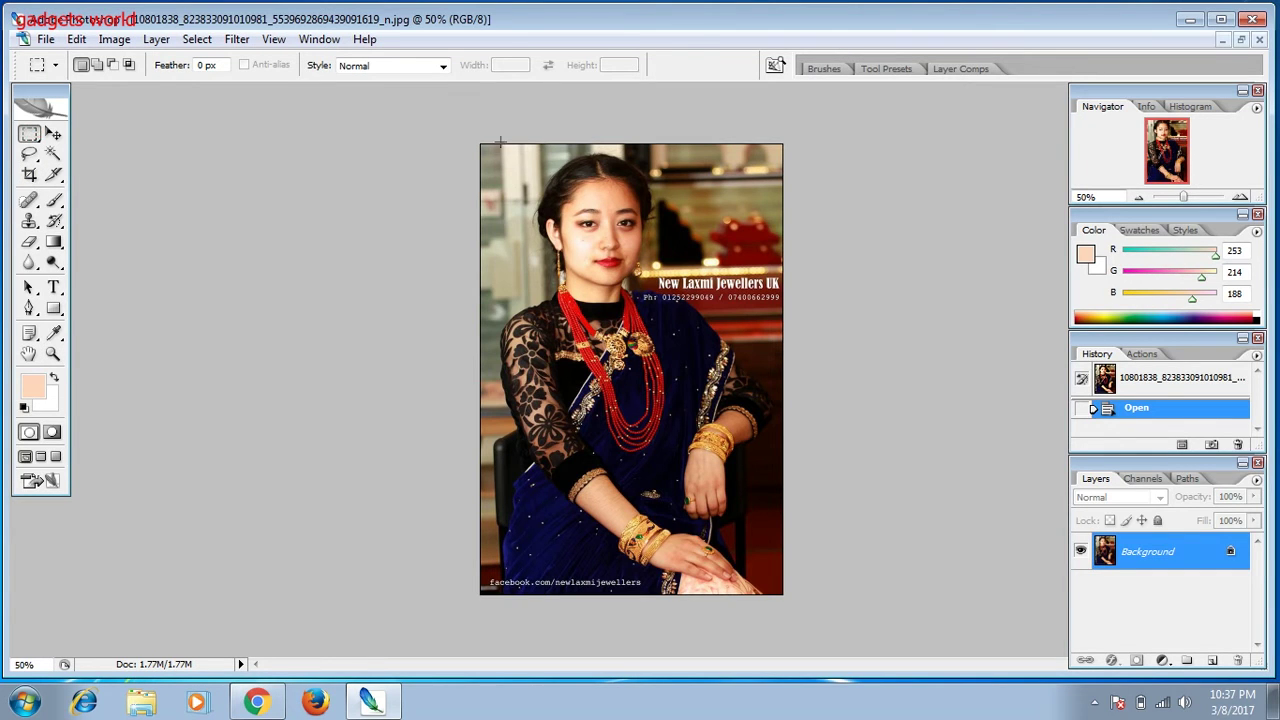
left_click_drag(502, 140, 700, 300)
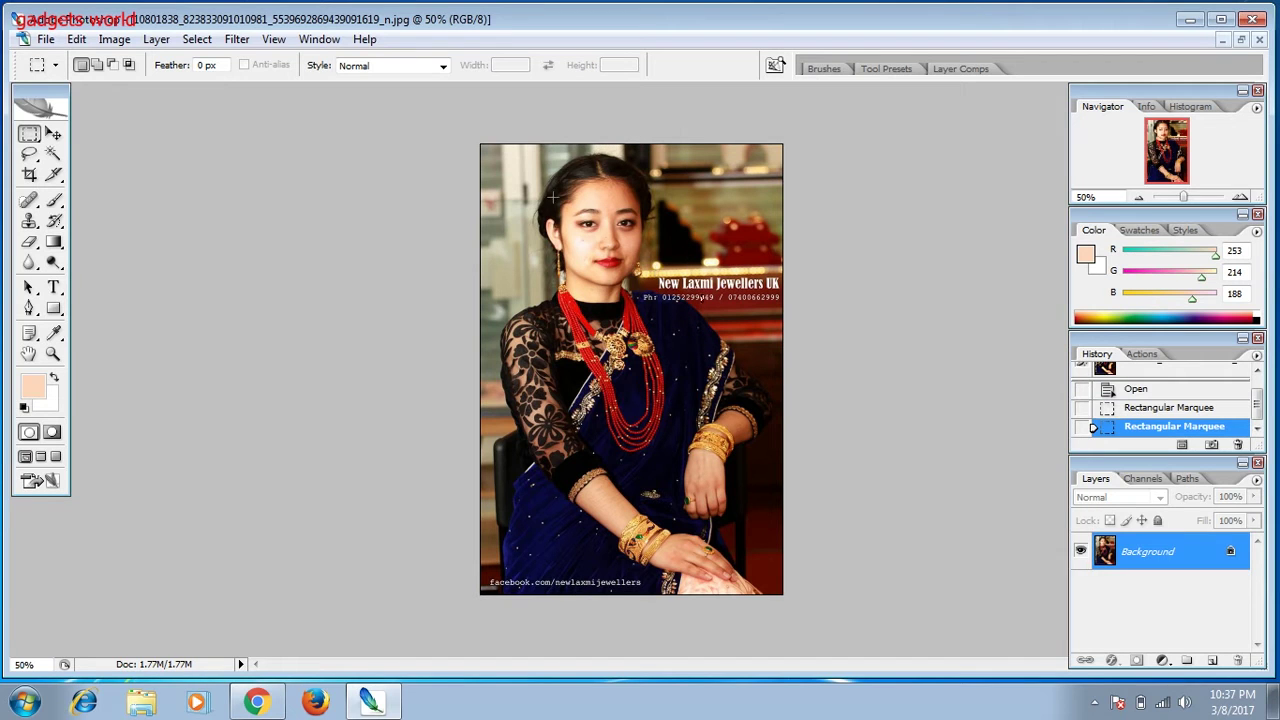
left_click_drag(682, 312, 684, 310)
left_click(690, 303)
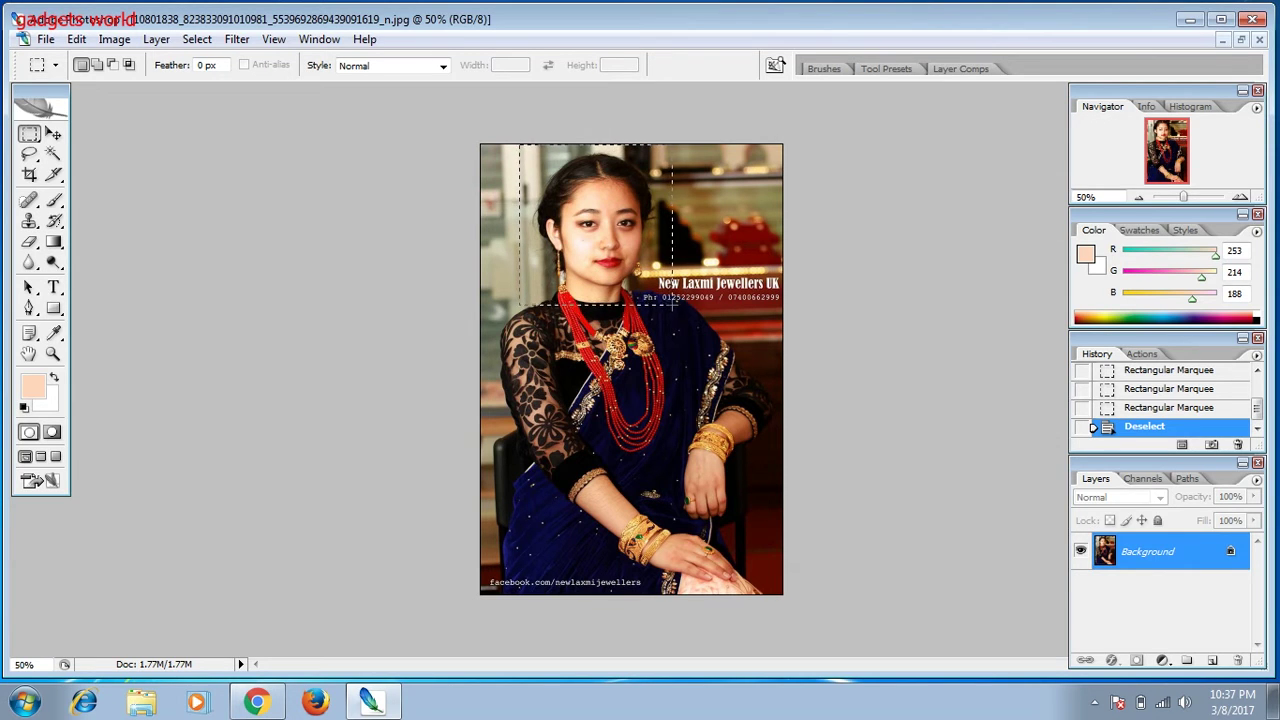
left_click_drag(607, 241, 672, 306)
right_click(590, 231)
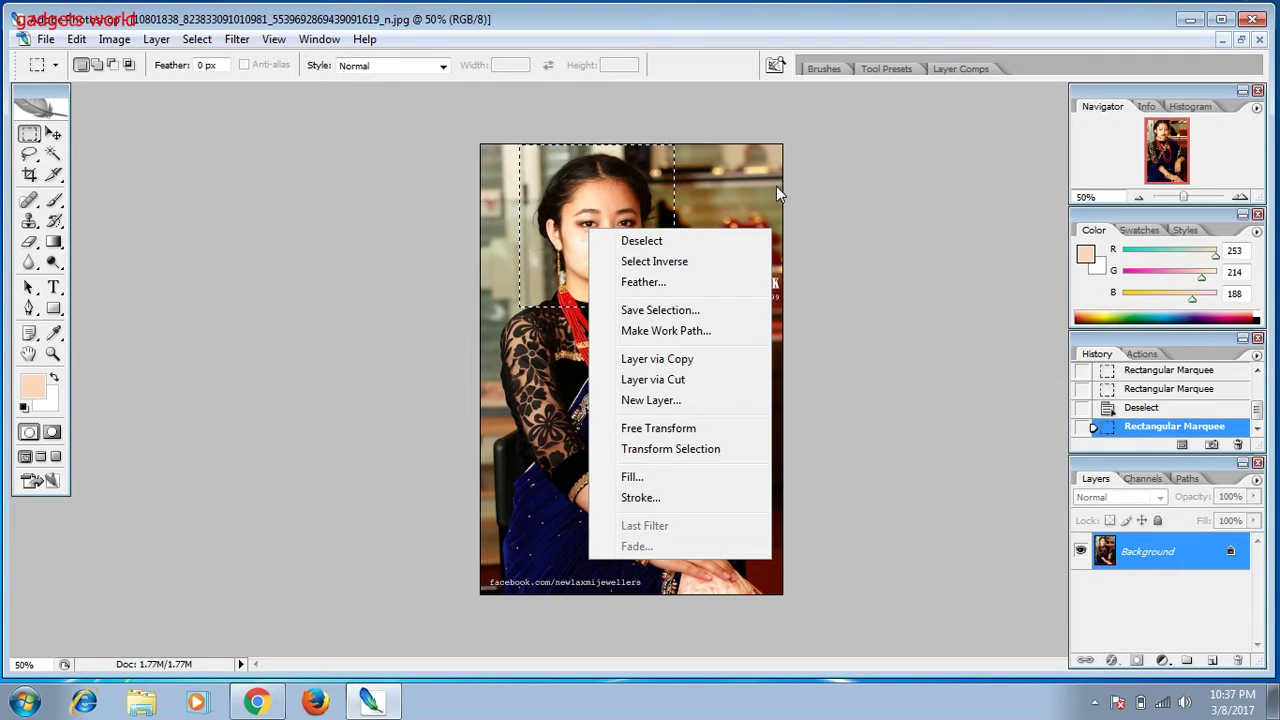
left_click(688, 379)
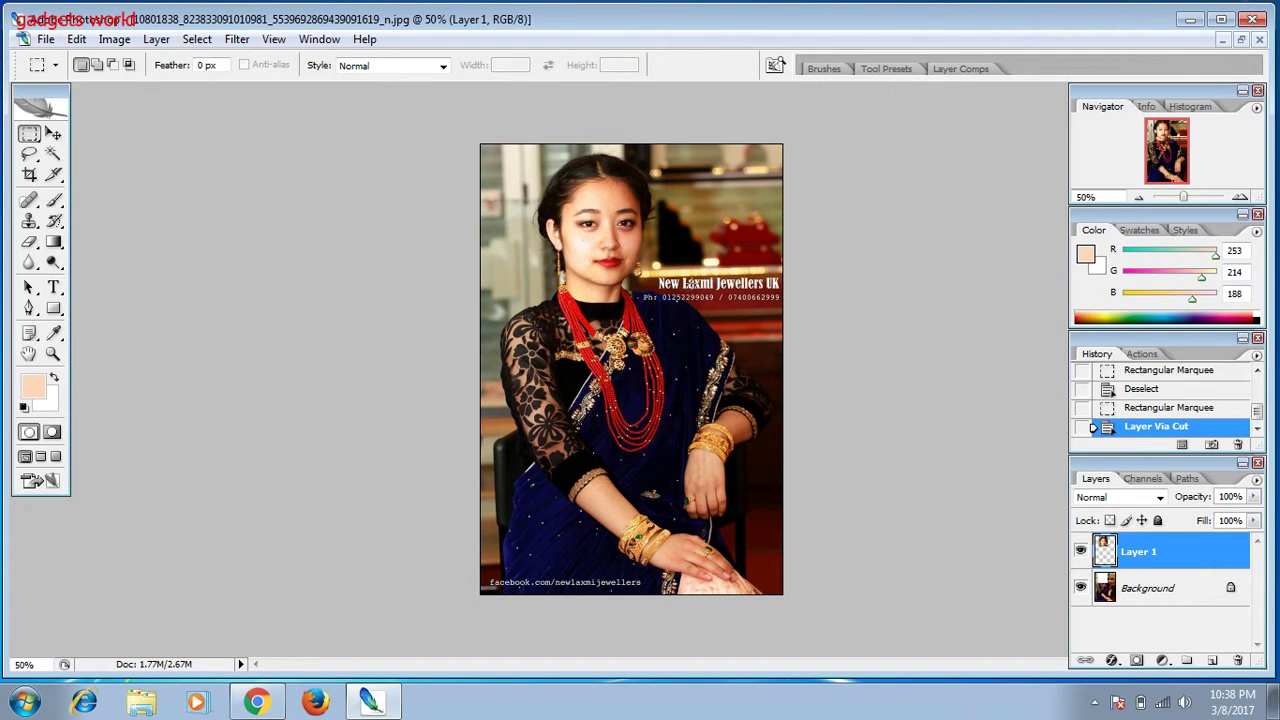
key("f")
key("f")
key("f")
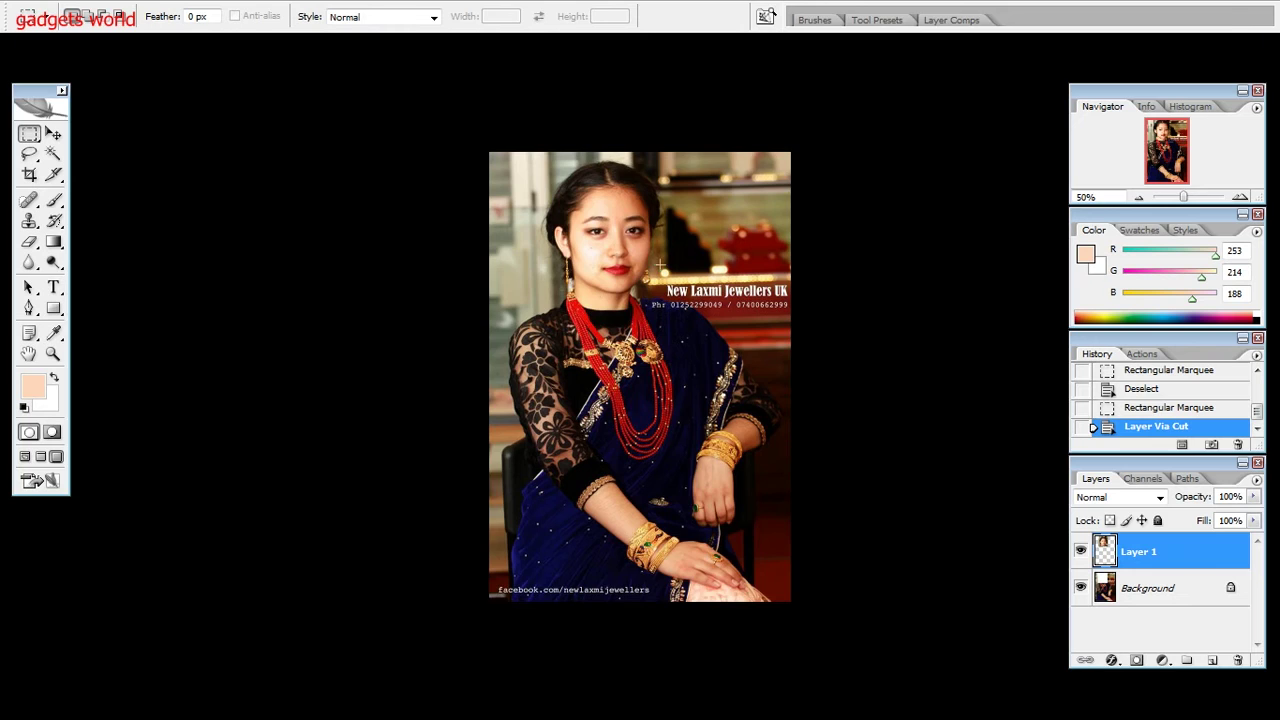
key("f")
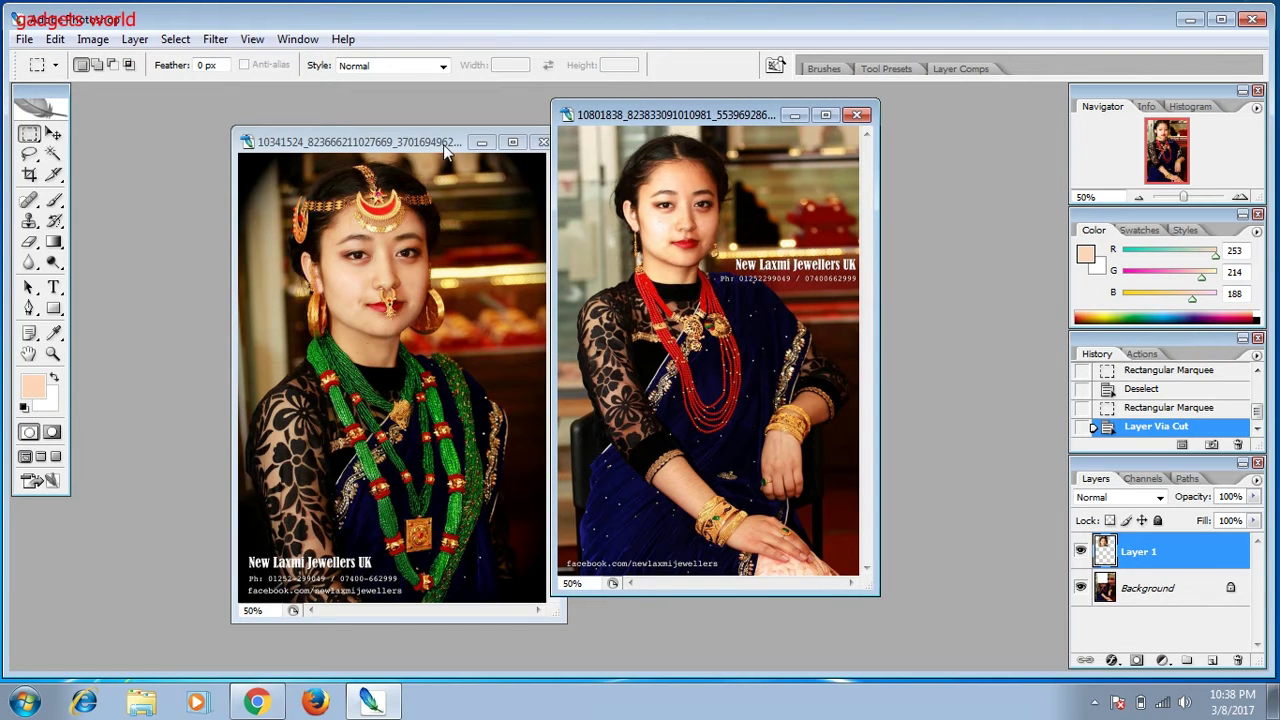
- Bring the red-necklace portrait forward and float the Layers panel near the photos
left_click(443, 144)
right_click(398, 223)
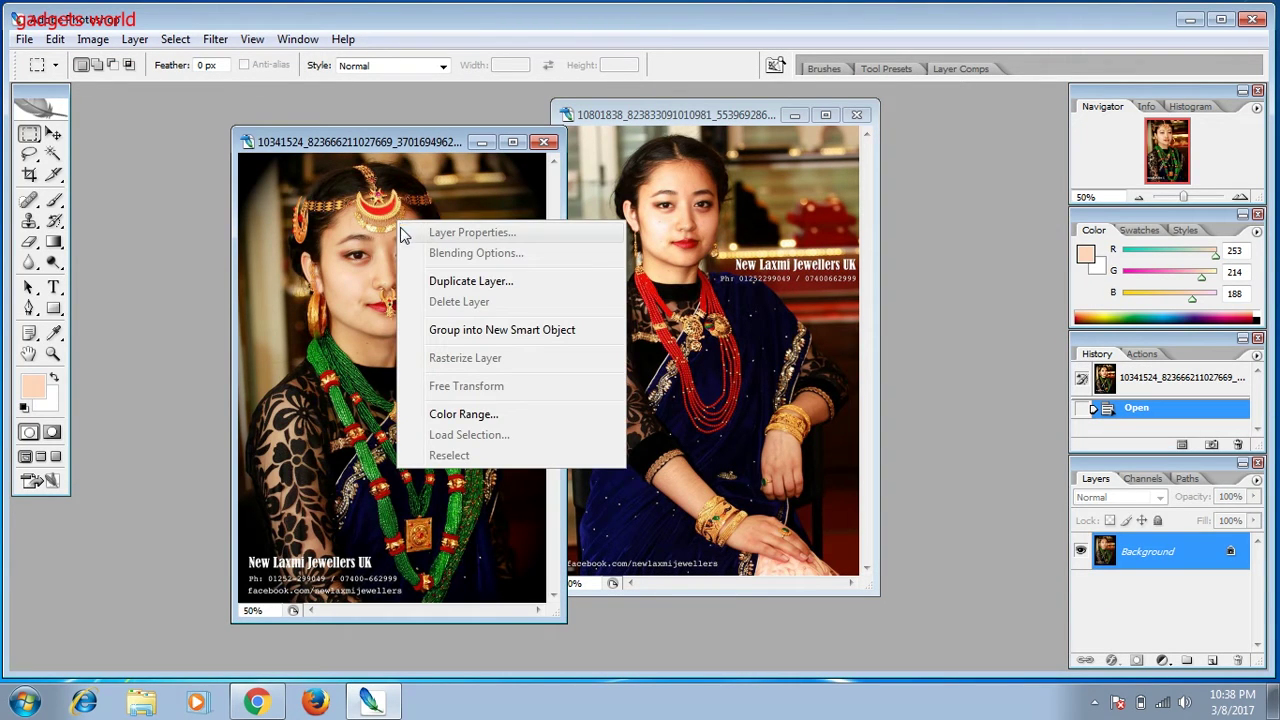
left_click(1147, 553)
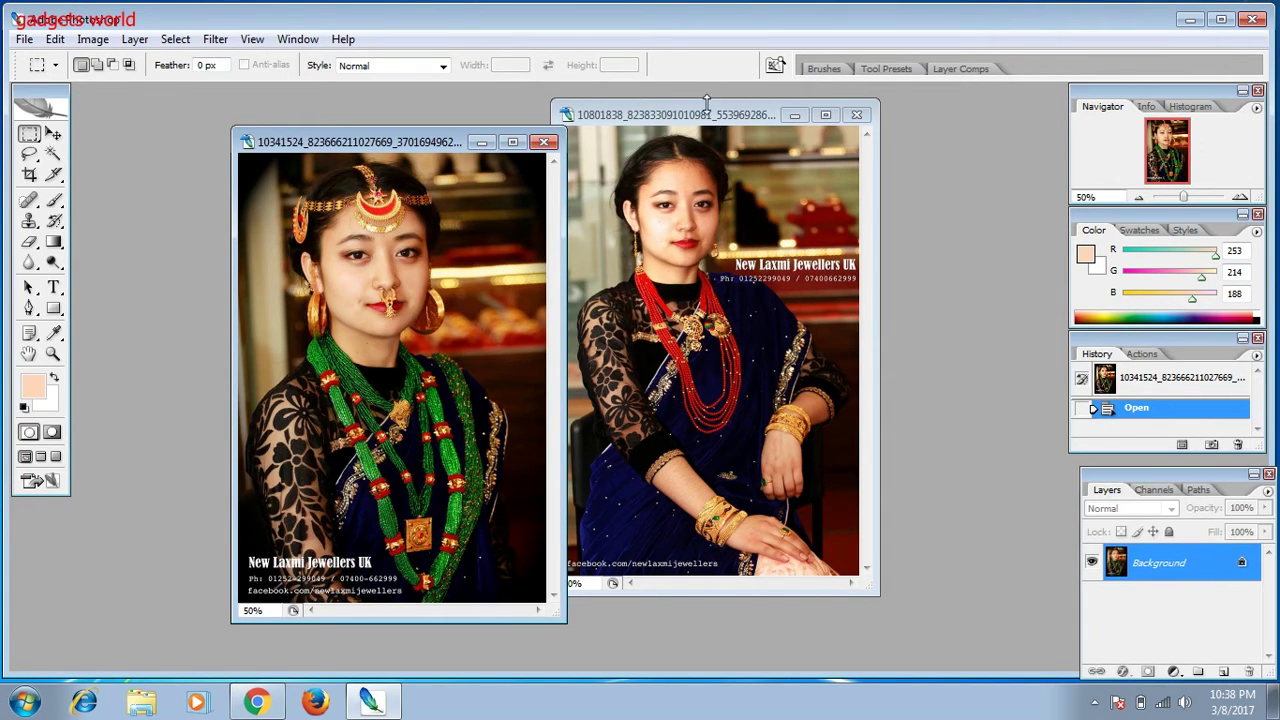
left_click_drag(712, 115, 712, 123)
left_click_drag(1124, 492, 1033, 413)
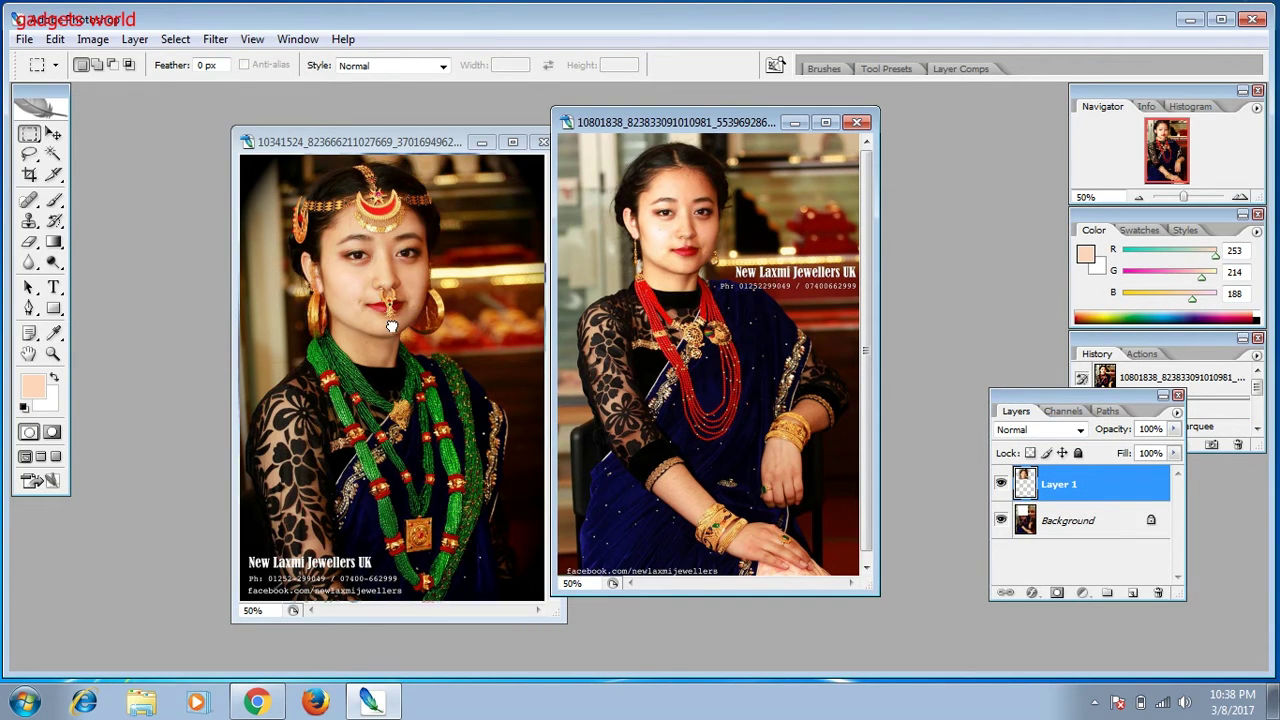
- Copy Layer 1's head onto the maximized jewellery portrait and move it over the face
left_click_drag(1090, 490, 397, 321)
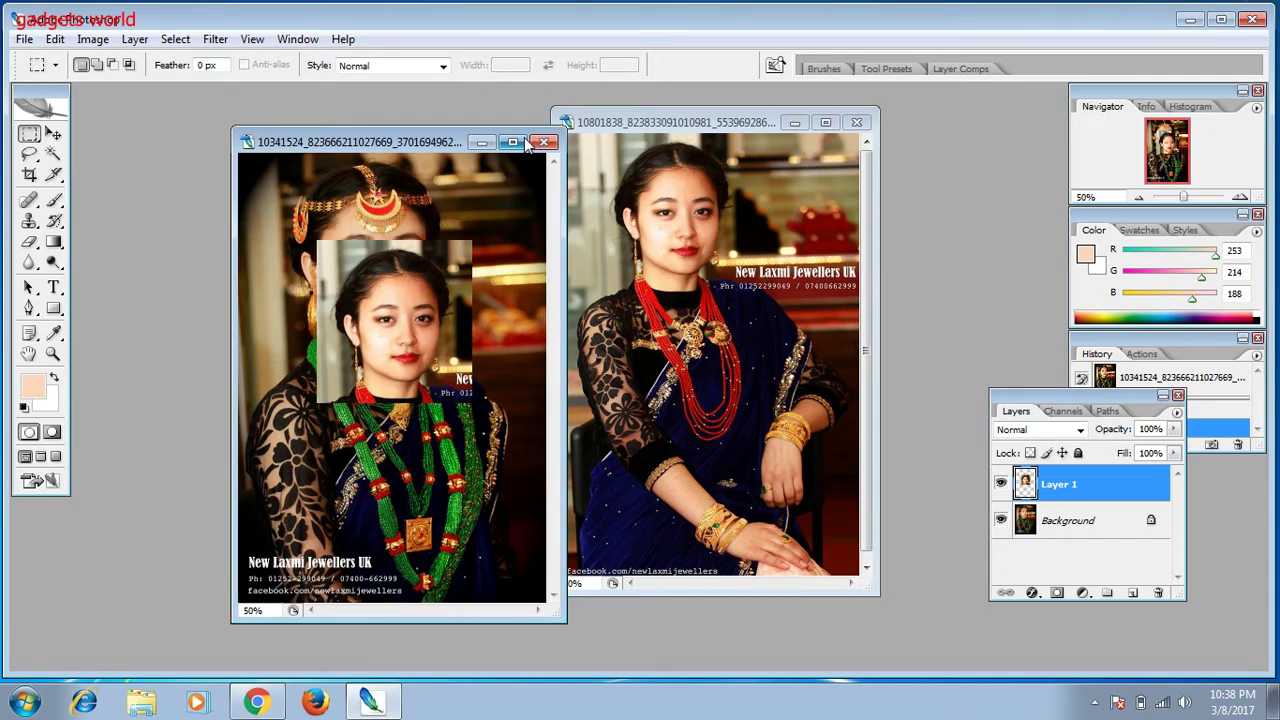
left_click(512, 142)
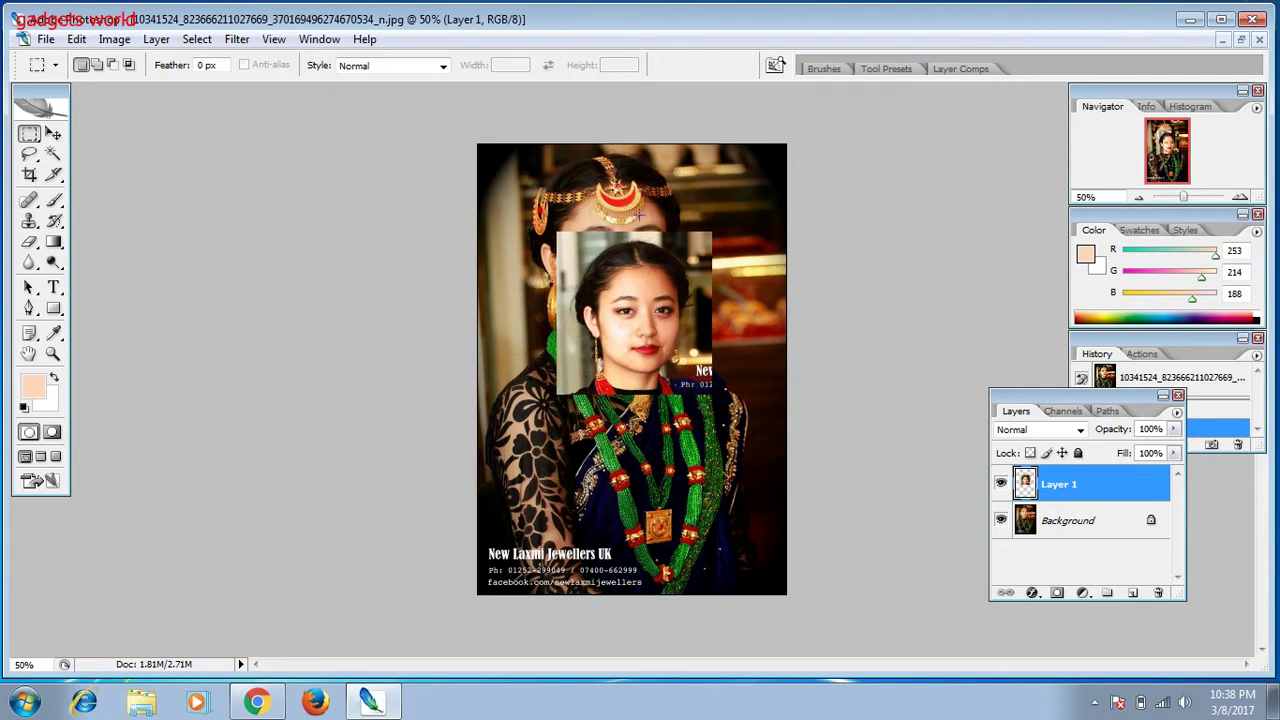
key("v")
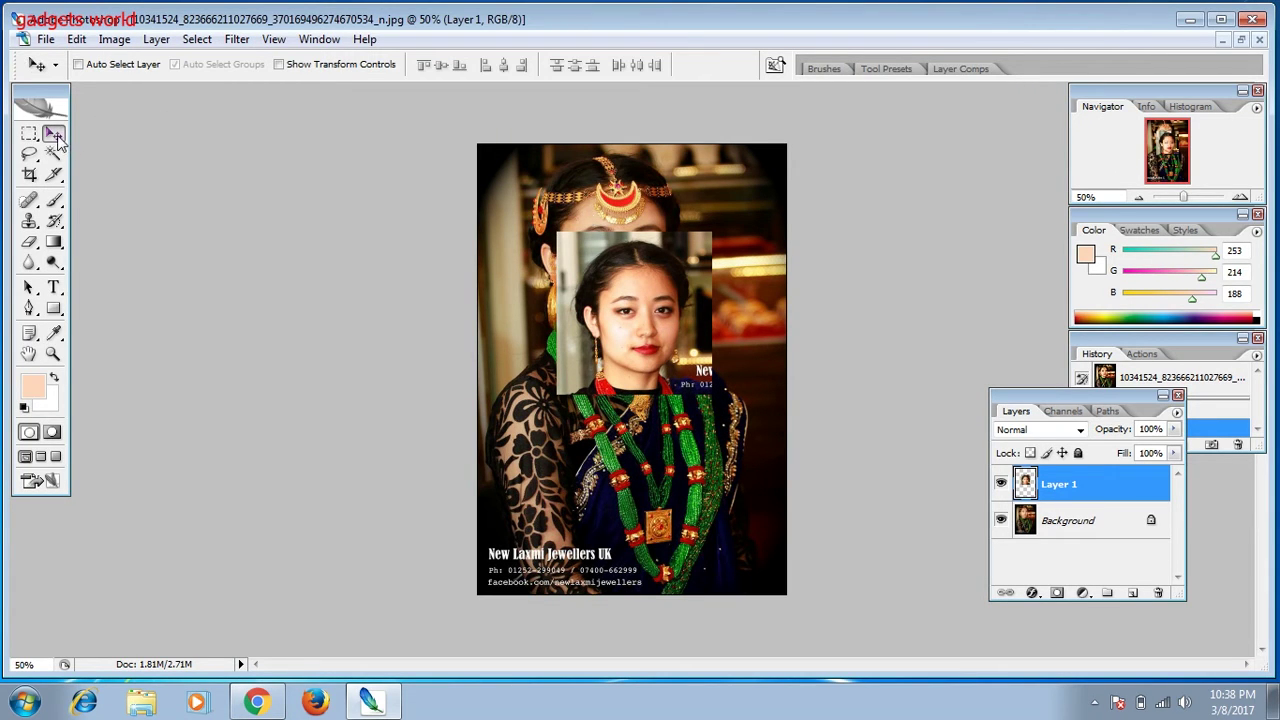
mouse_move(625, 322)
left_mouse_down()
mouse_move(604, 236)
mouse_move(558, 230)
left_mouse_up()
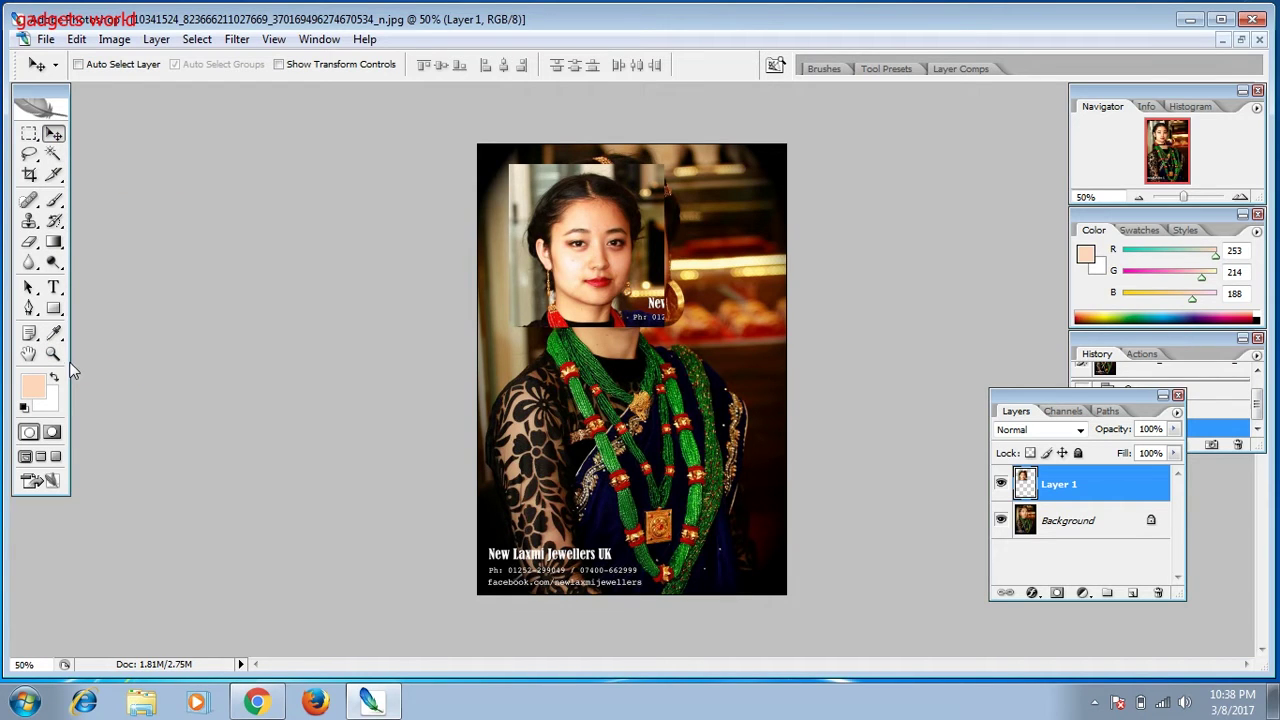
- Scale the pasted head to about 129.5% by 136.8% over the original face and commit
left_click(279, 64)
left_click_drag(510, 326, 501, 350)
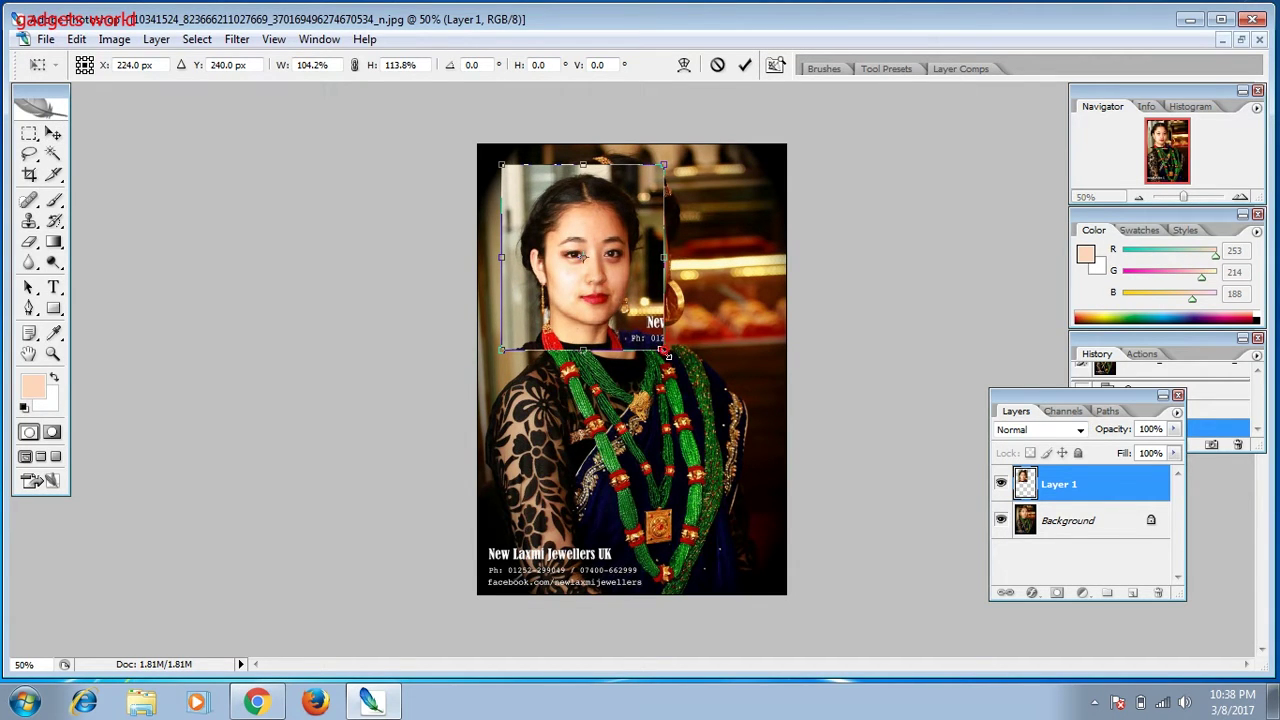
left_click_drag(666, 354, 688, 376)
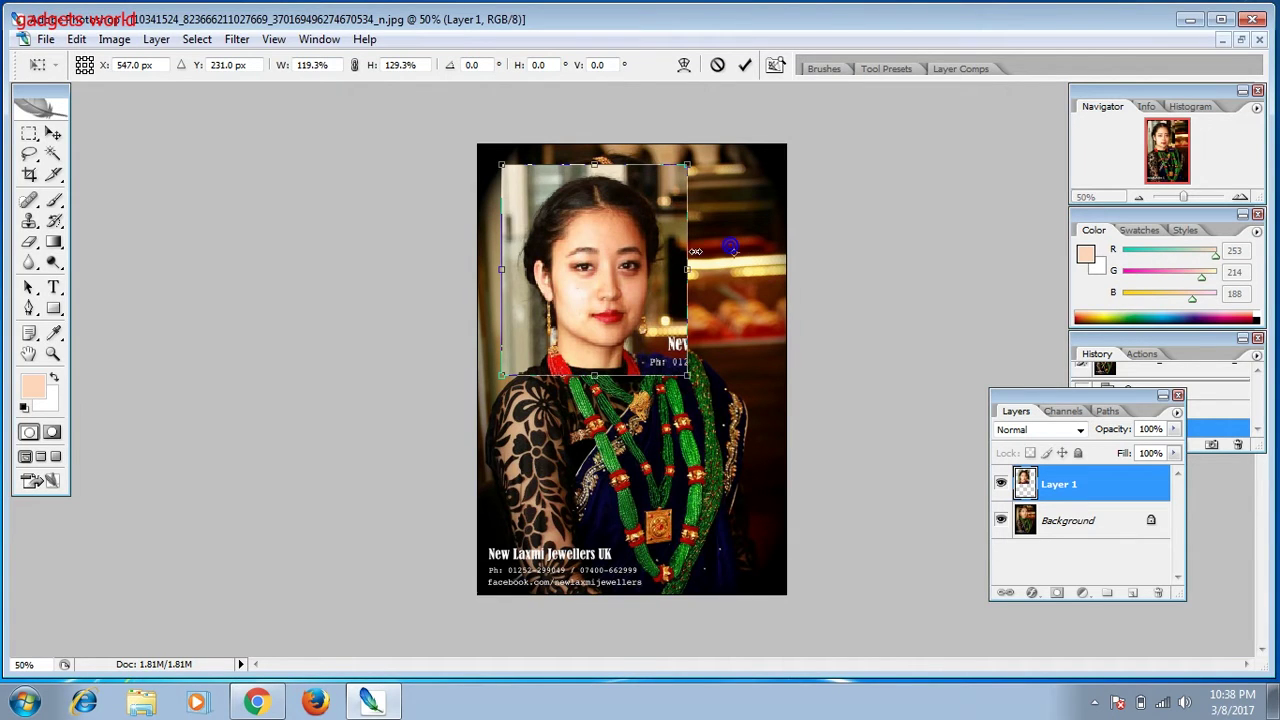
left_click_drag(600, 241, 630, 257)
left_click_drag(730, 280, 686, 349)
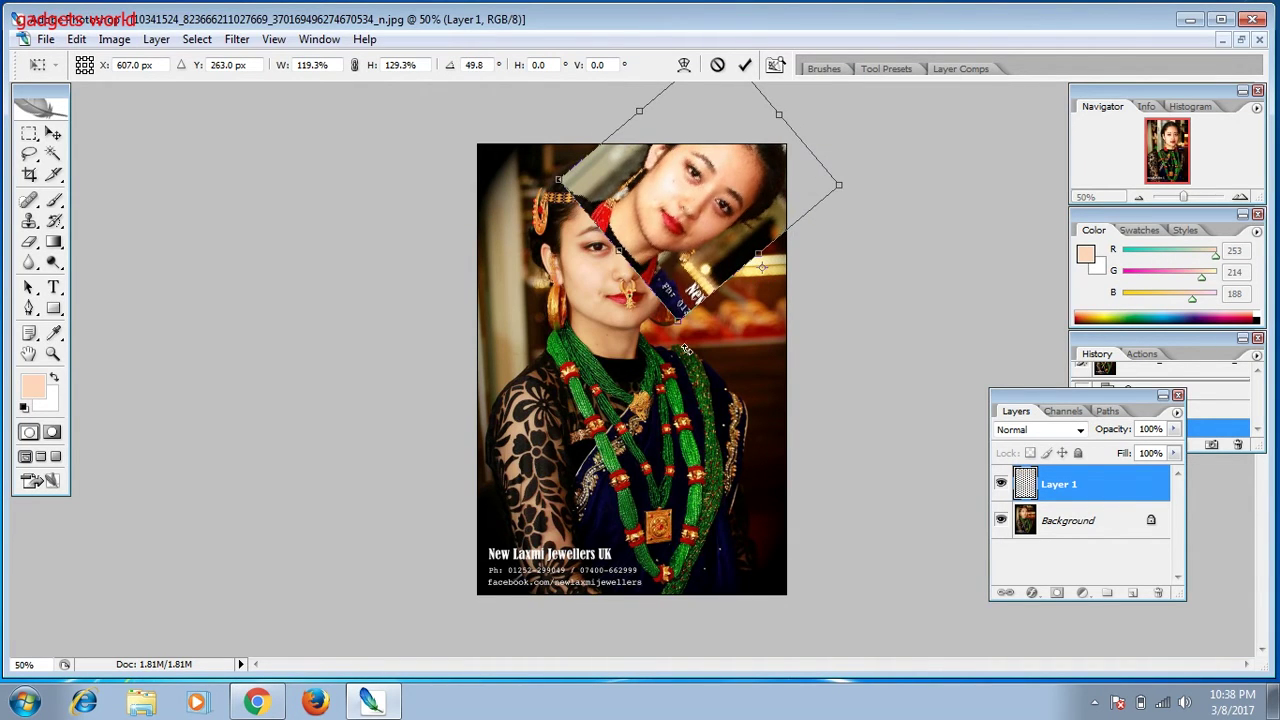
key("ctrl+z")
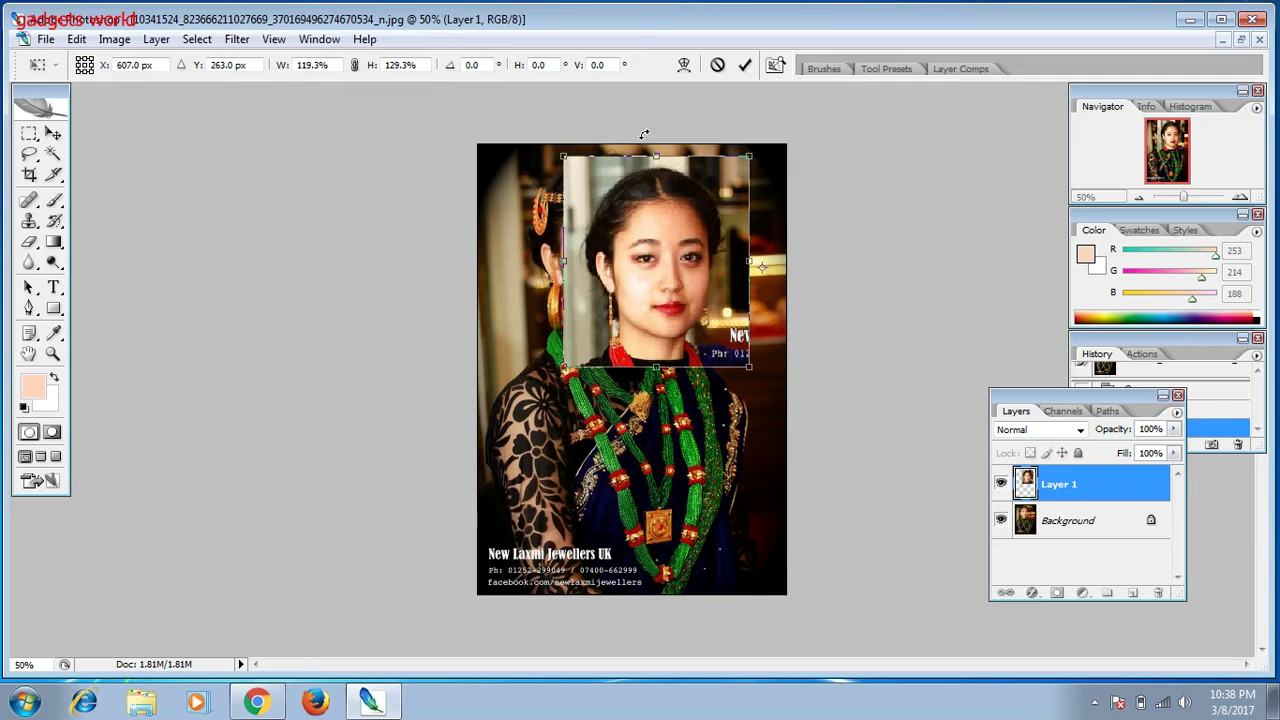
left_click_drag(670, 292, 612, 280)
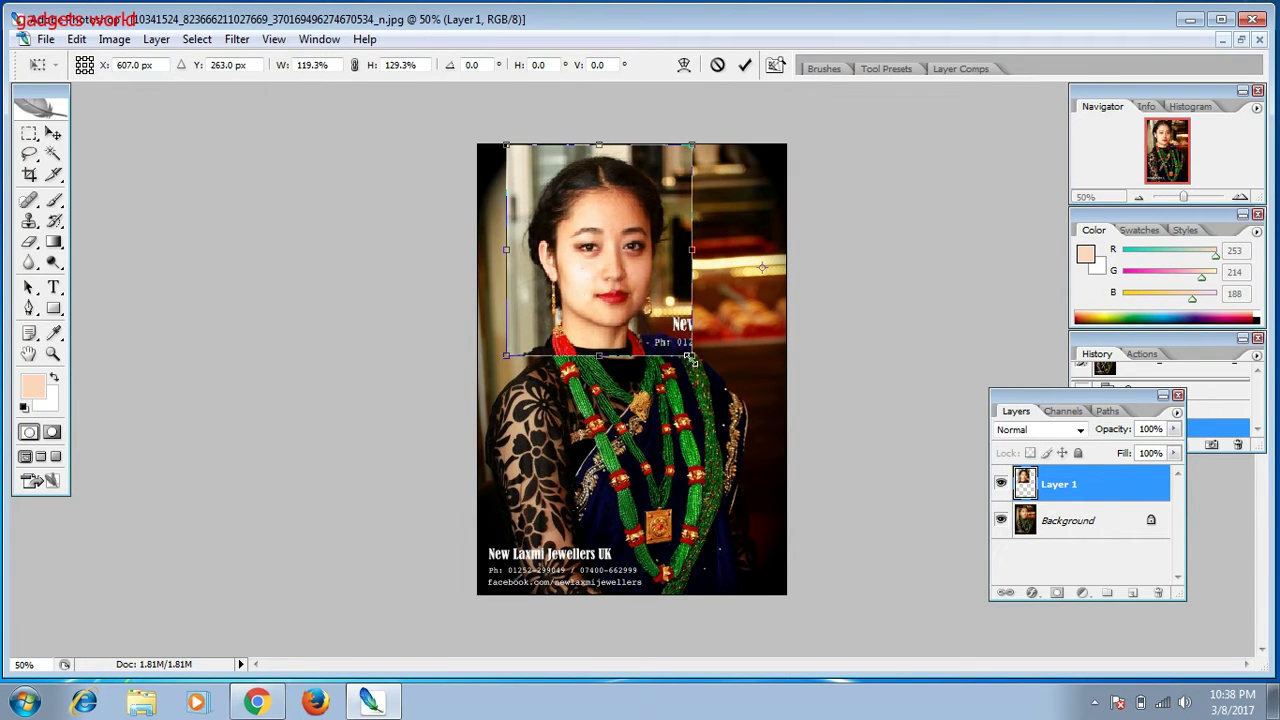
left_click_drag(693, 358, 708, 372)
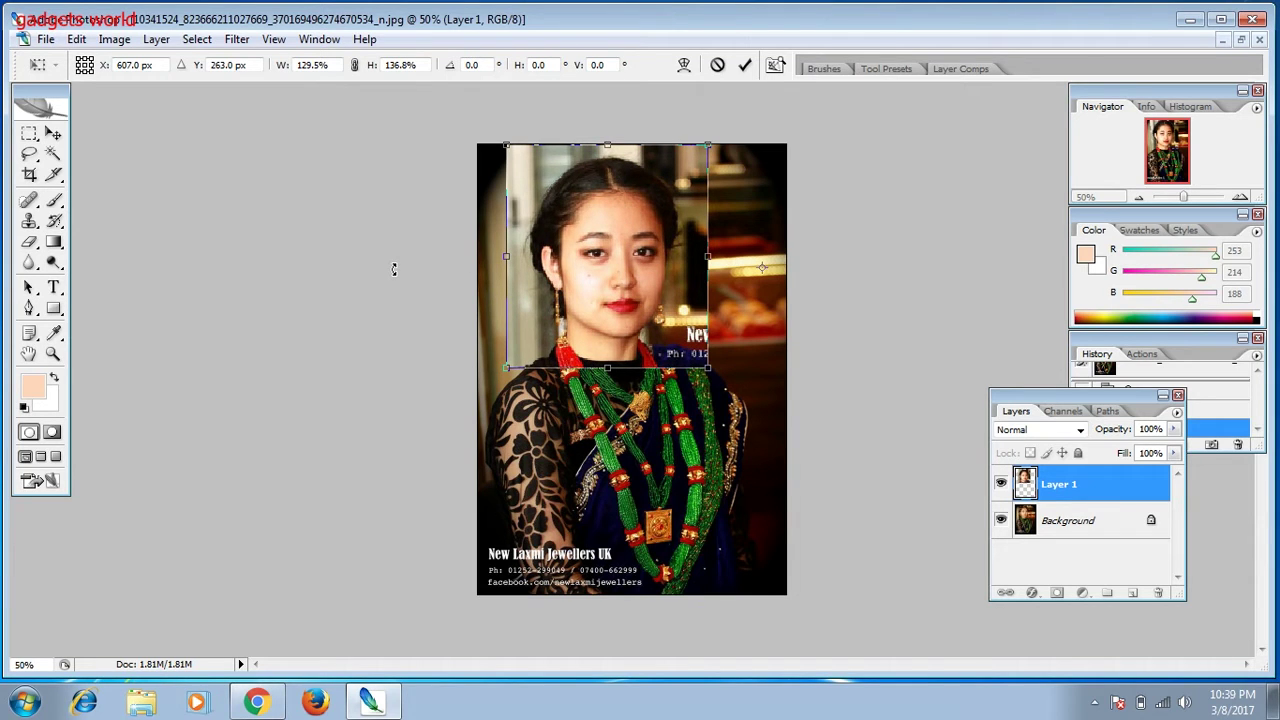
key("Return")
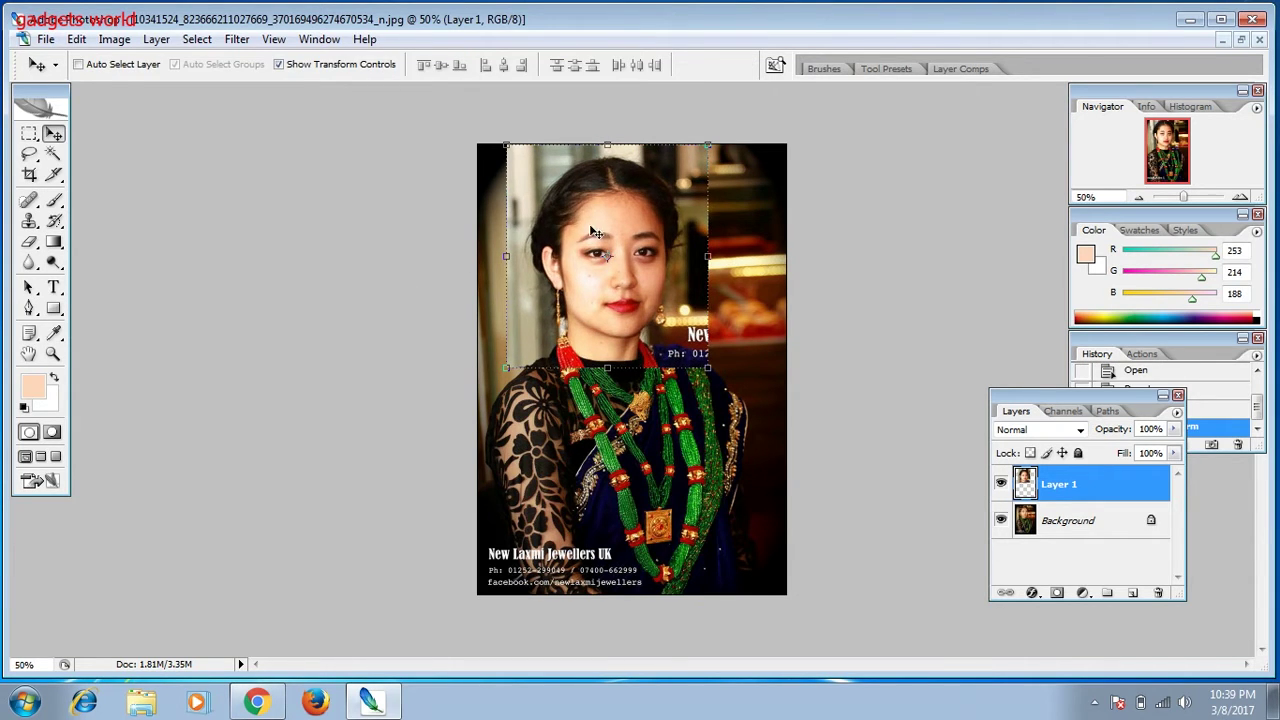
- Hide transform controls, select Layer 1, and move the pasted head lower on the canvas
left_click(279, 64)
right_click(620, 214)
left_click(663, 217)
mouse_move(650, 220)
left_mouse_down()
mouse_move(694, 491)
mouse_move(658, 259)
left_mouse_up()
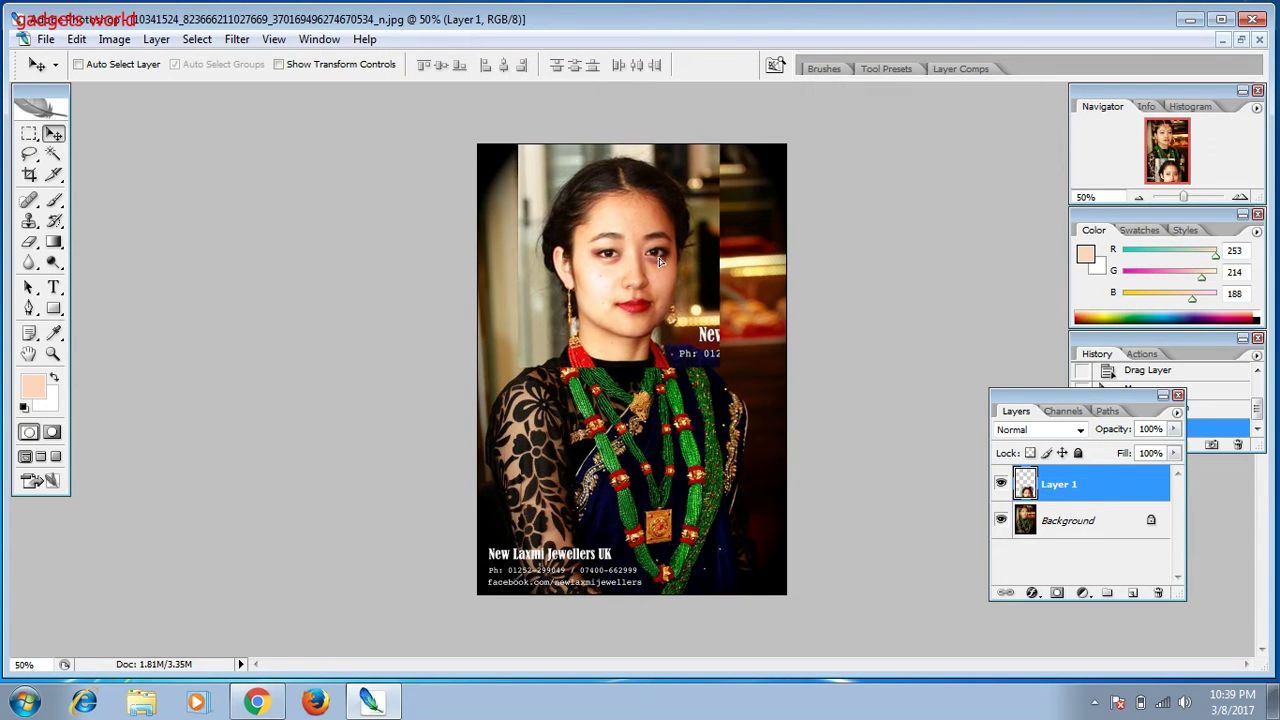
left_click_drag(658, 259, 655, 260)
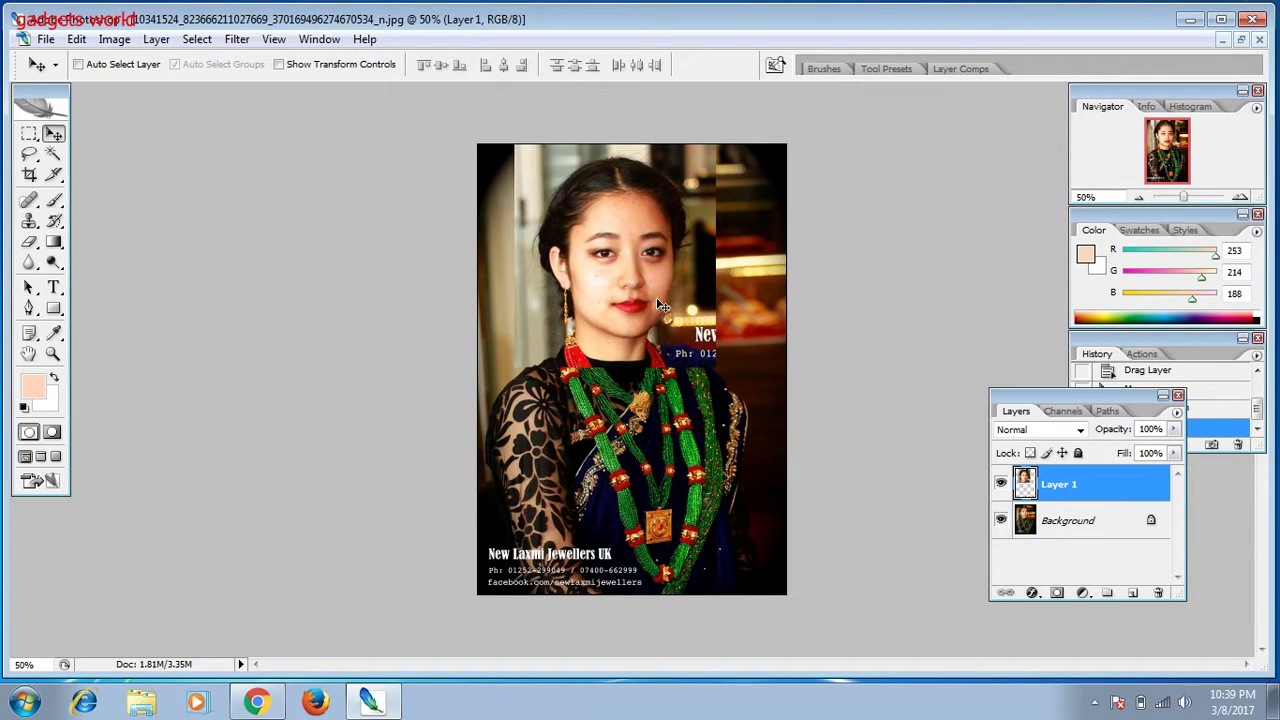
- Lower Layer 1's opacity to 36% and nudge it into alignment with the face
left_click(1174, 429)
left_click_drag(1178, 446, 1113, 446)
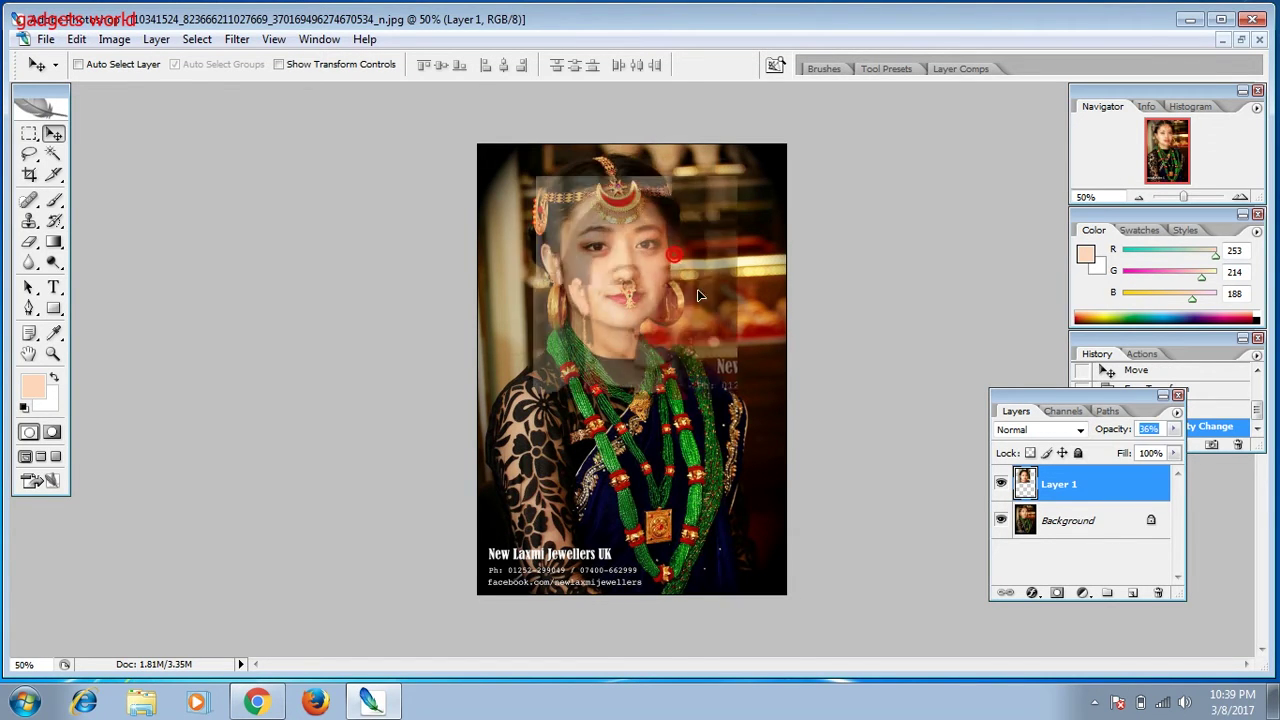
left_click_drag(695, 268, 649, 234)
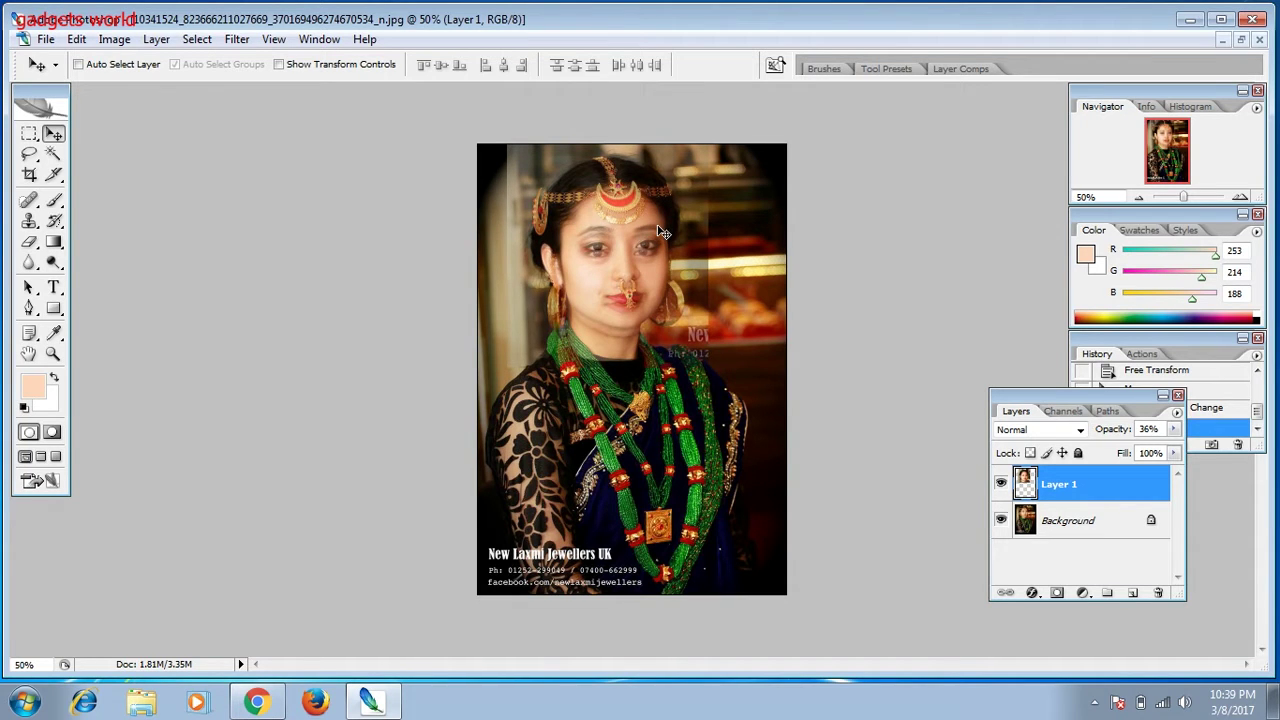
key("Up")
key("Up")
key("Up")
key("Up")
key("Up")
key("Up")
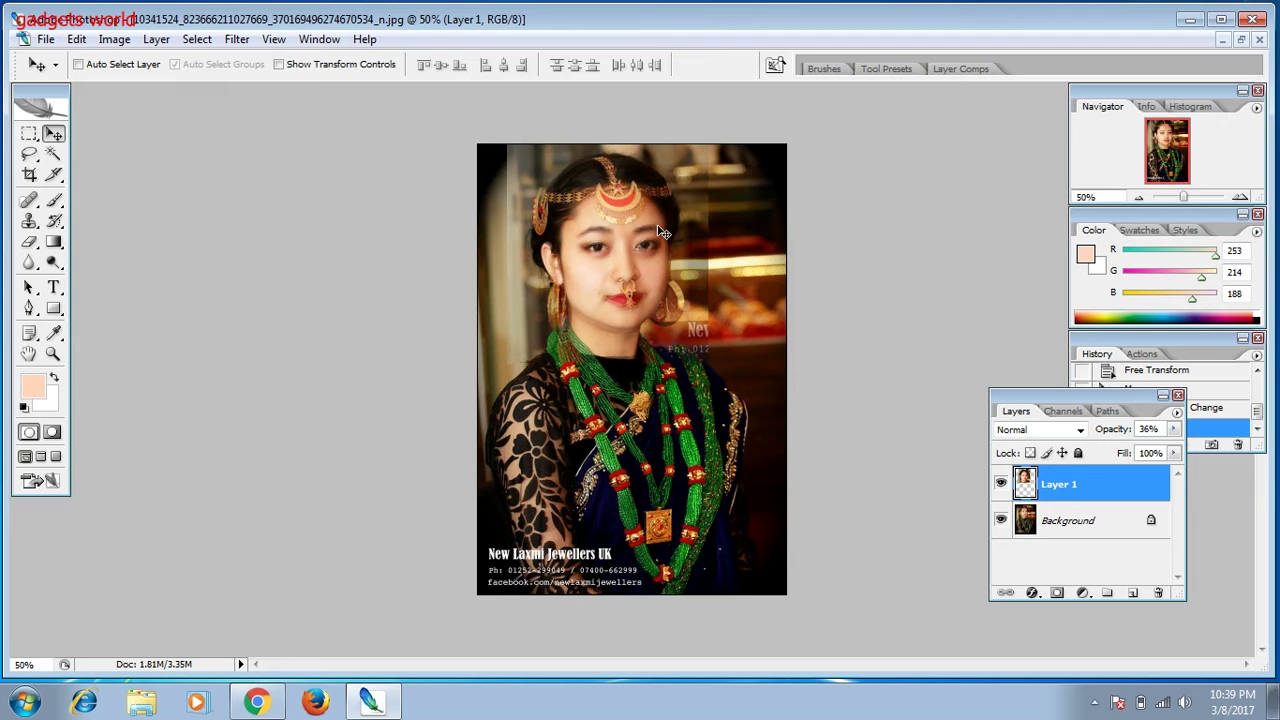
- Raise the face layer's opacity to 79% and enlarge it to about 102%
left_click(1176, 429)
left_click_drag(1115, 447, 1157, 447)
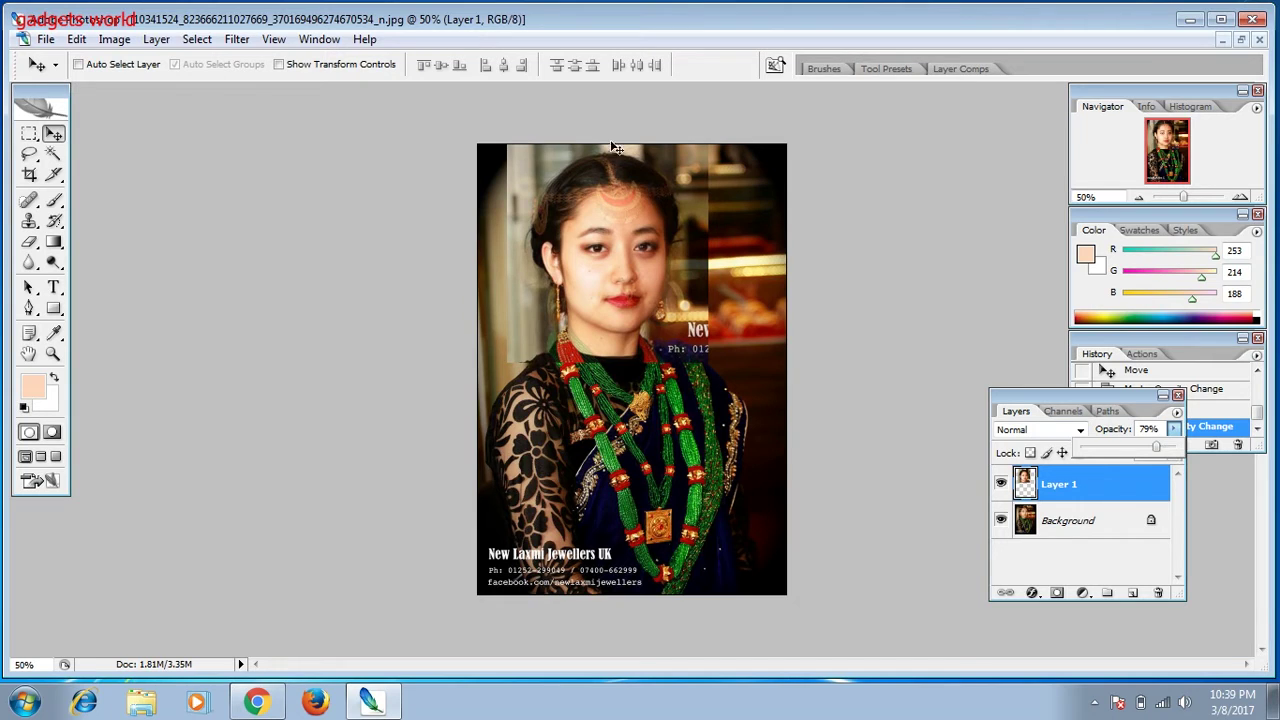
left_click(279, 64)
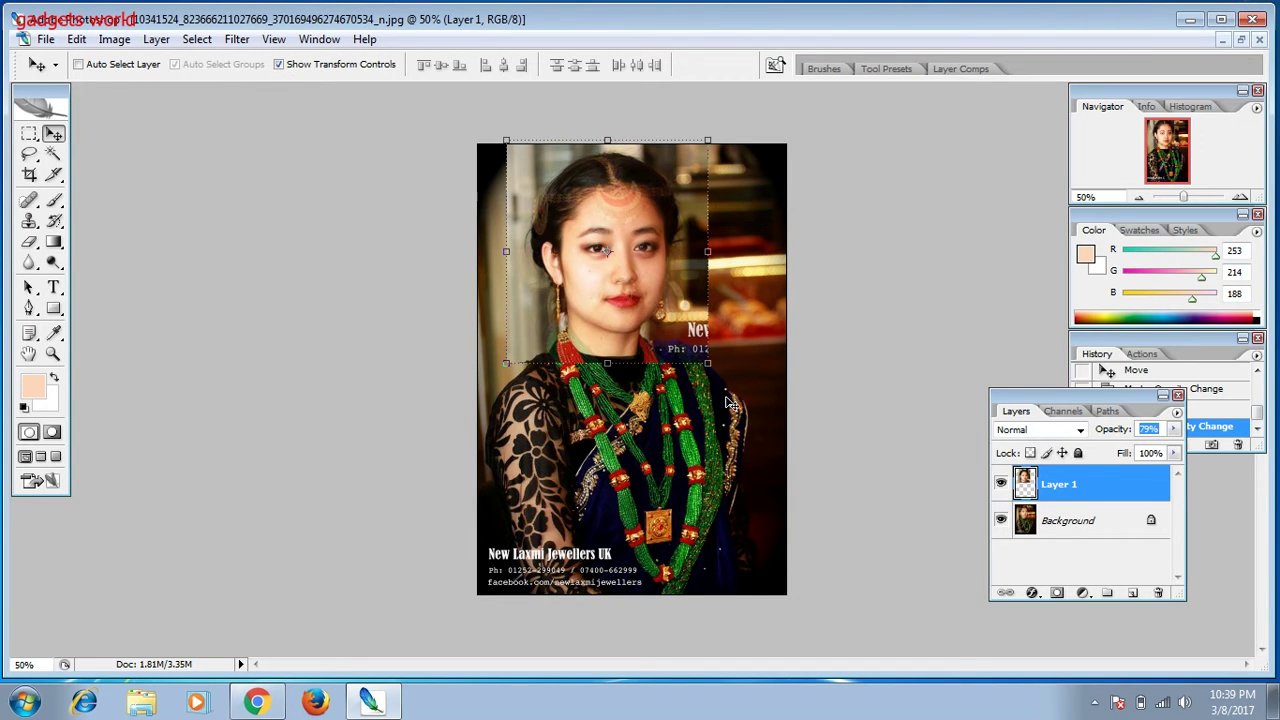
left_click_drag(712, 368, 718, 372)
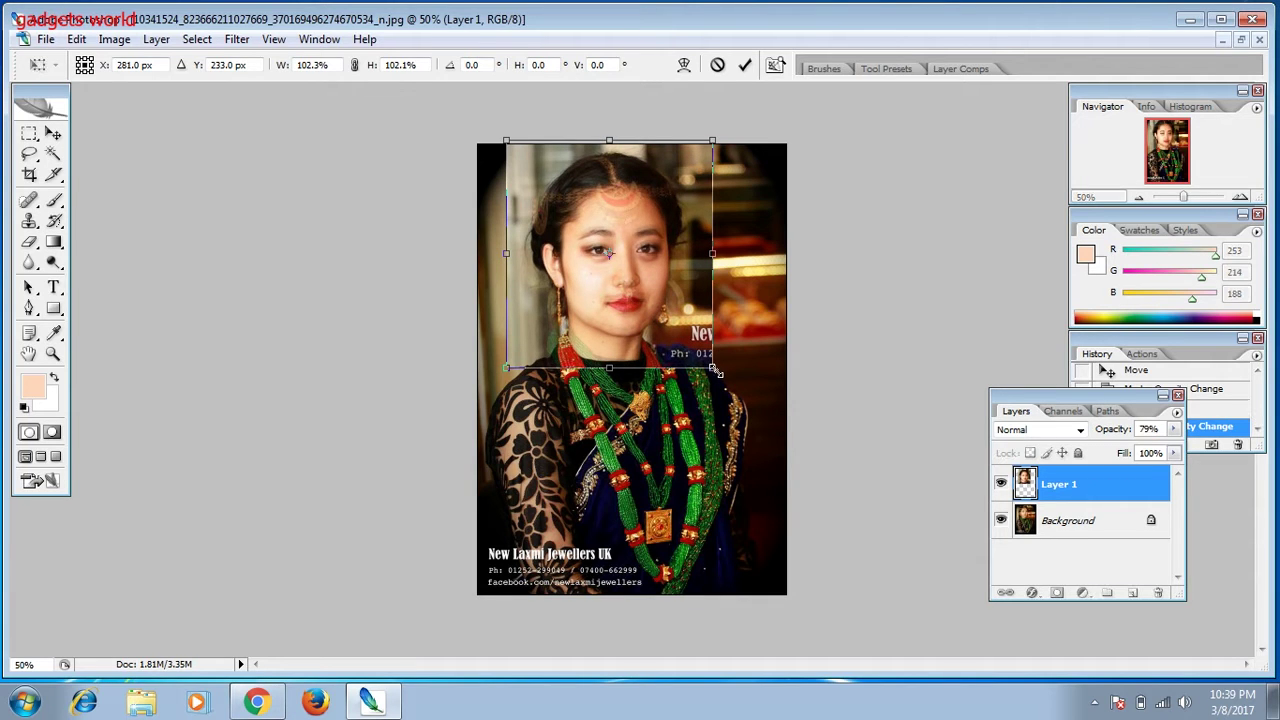
key("Return")
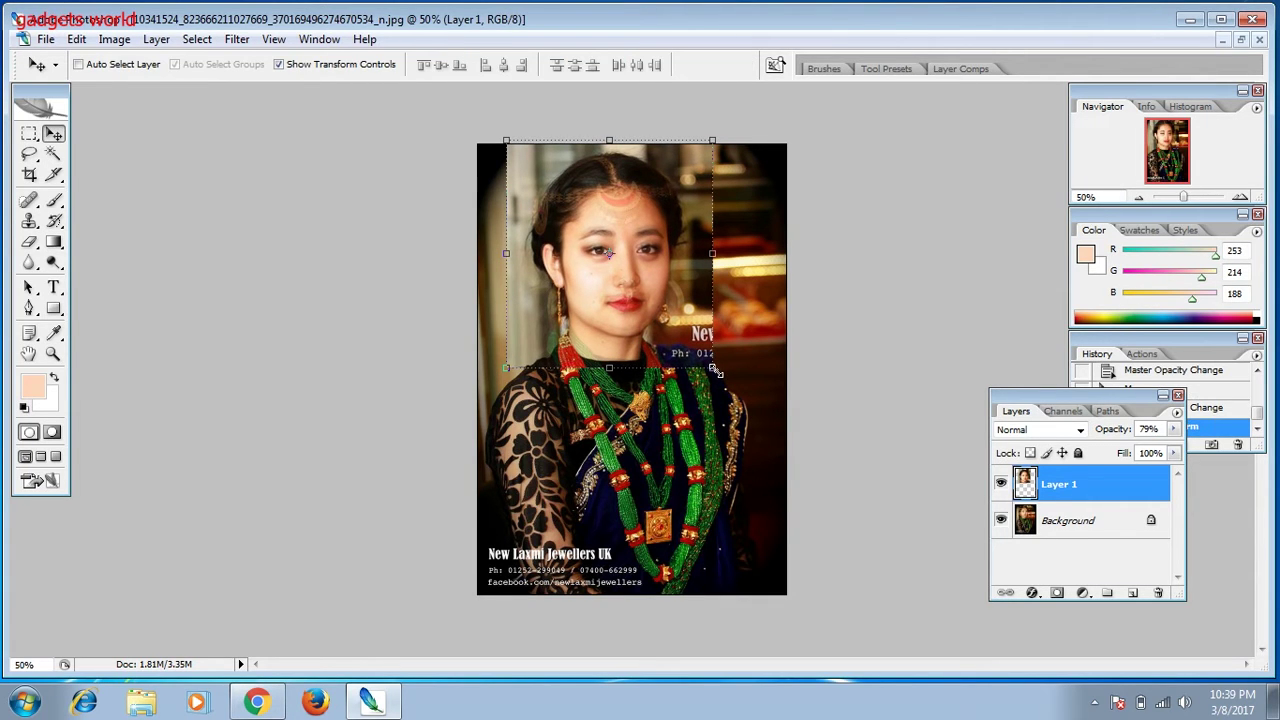
- Hide the transform controls and return the face layer to 100% opacity
left_click(279, 64)
left_click(1174, 429)
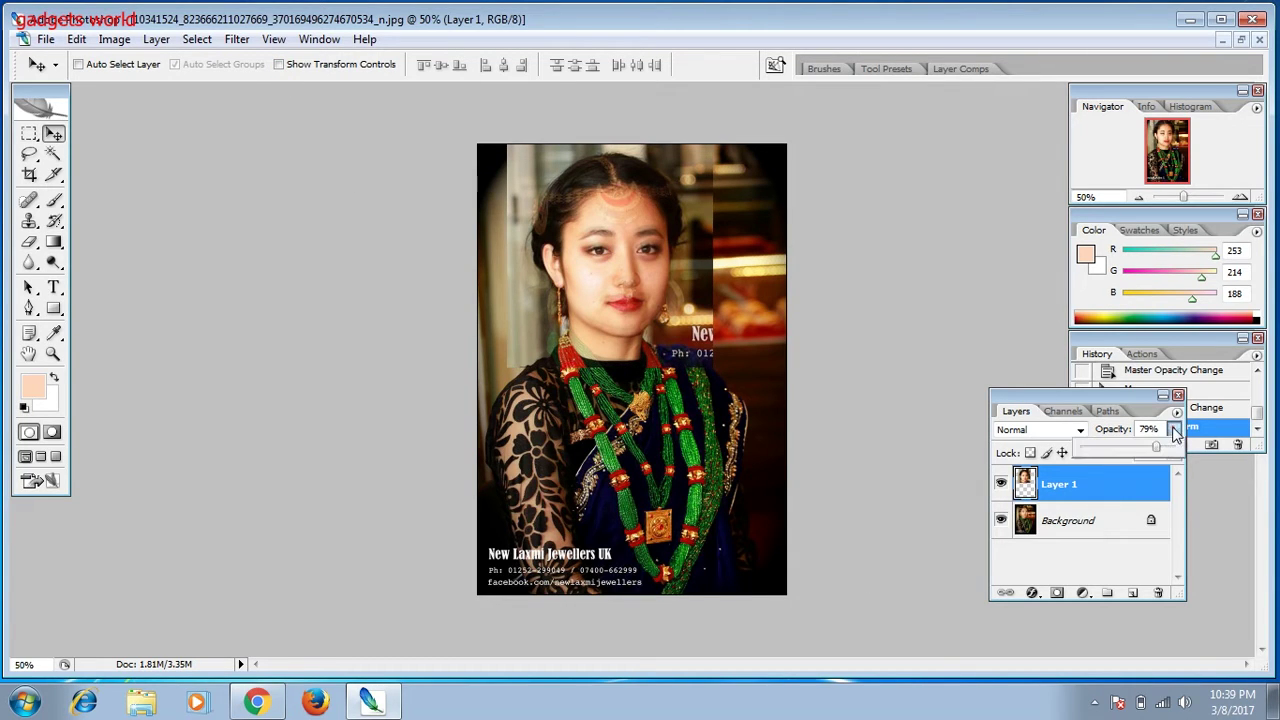
mouse_move(1156, 455)
left_mouse_down()
mouse_move(1118, 457)
mouse_move(1192, 466)
left_mouse_up()
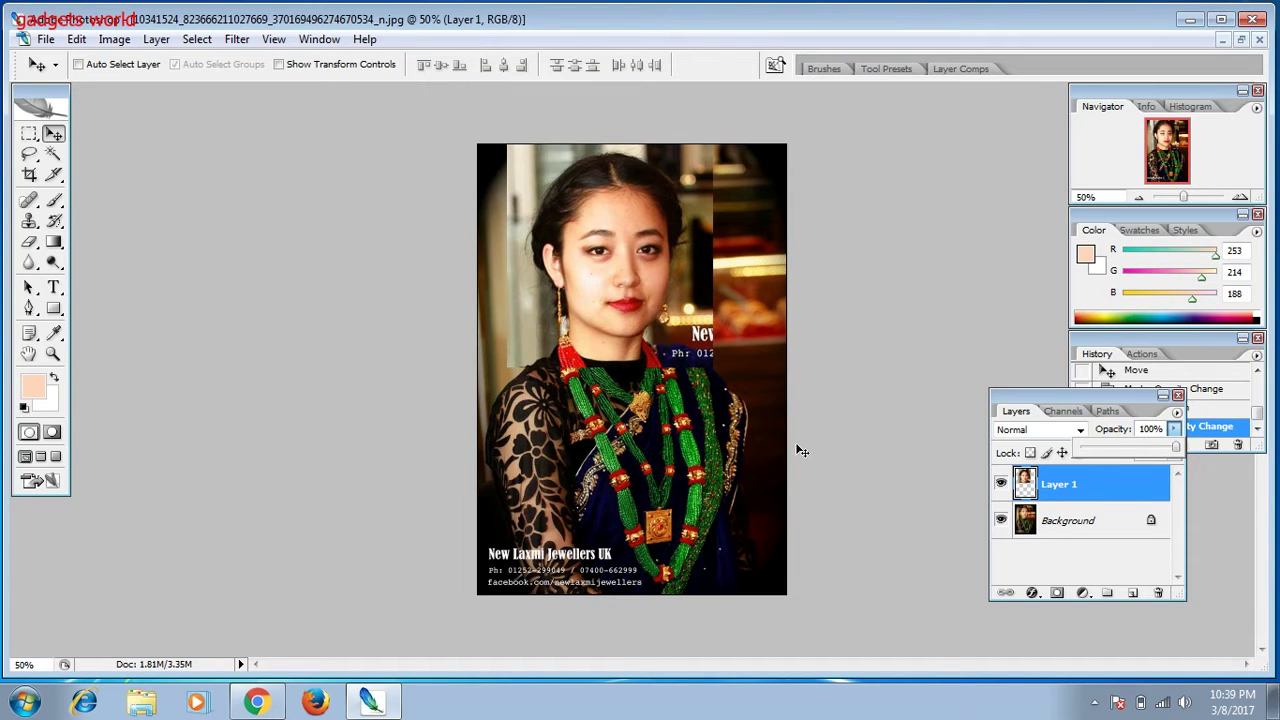
left_click(53, 353)
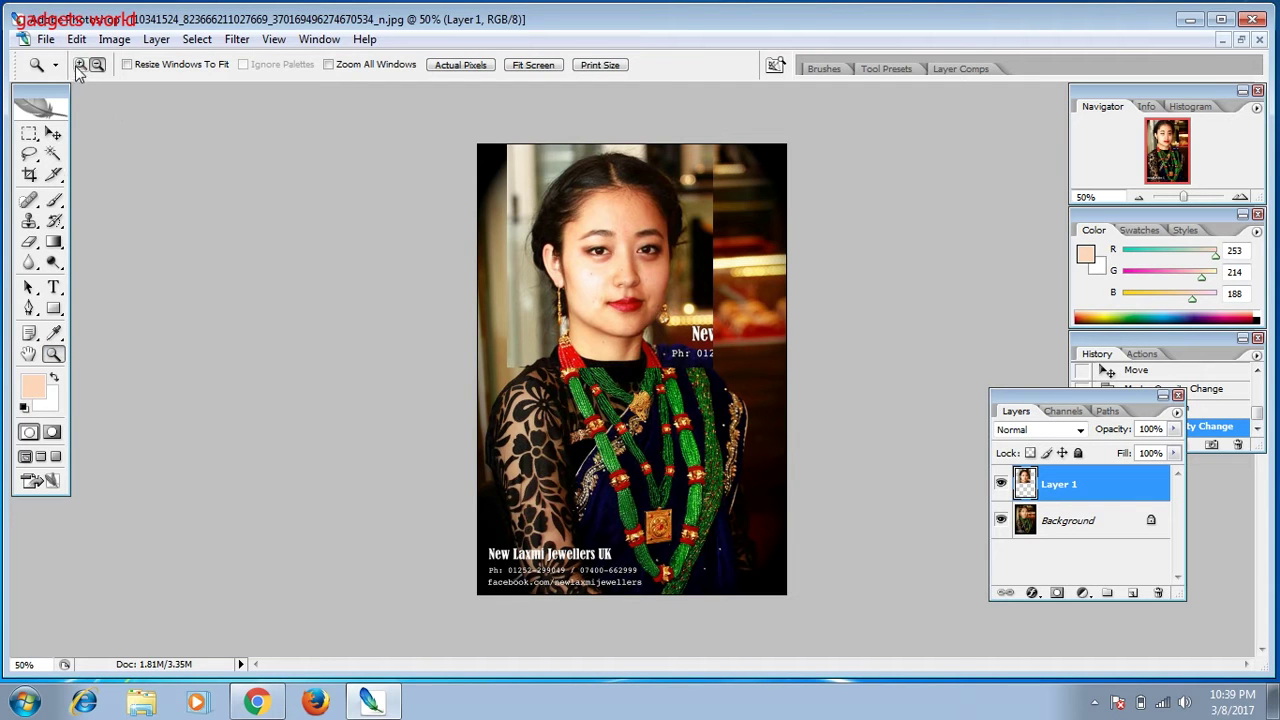
- Zoom in to about 122% on the whole face in full-screen view
left_click_drag(514, 224, 745, 518)
left_click_drag(586, 134, 757, 441)
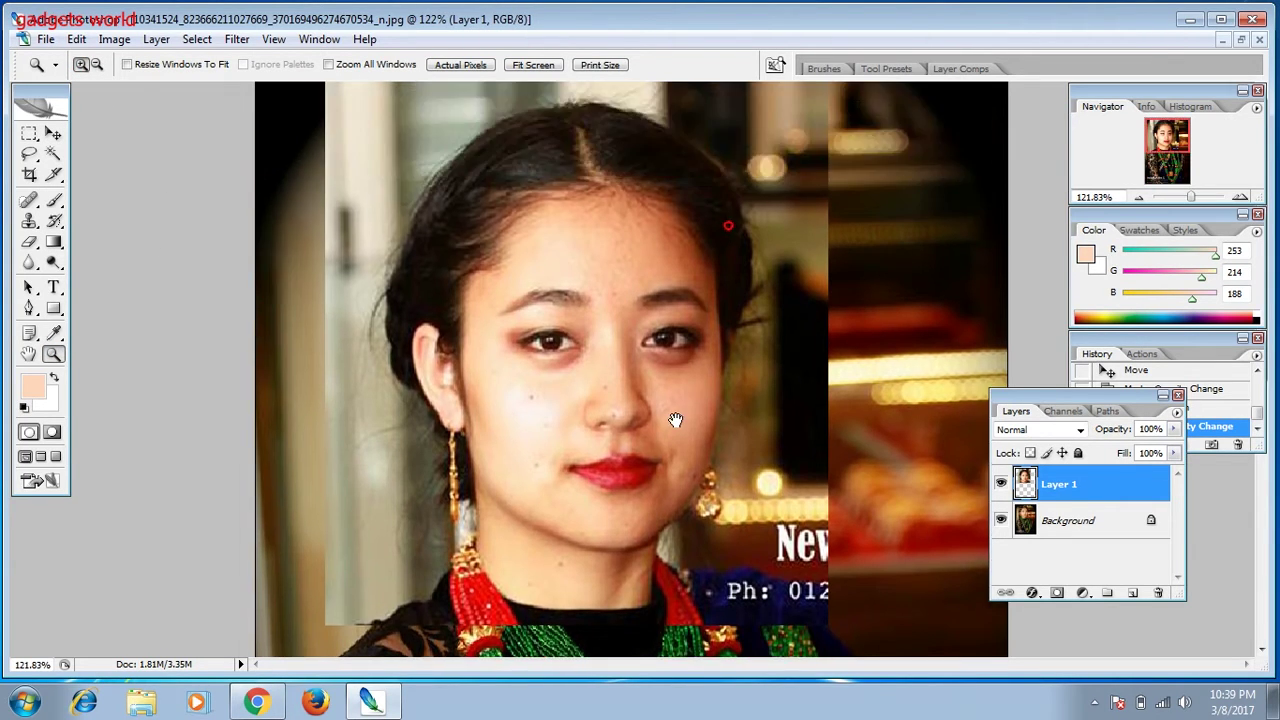
left_click_drag(675, 326, 675, 422)
key("f")
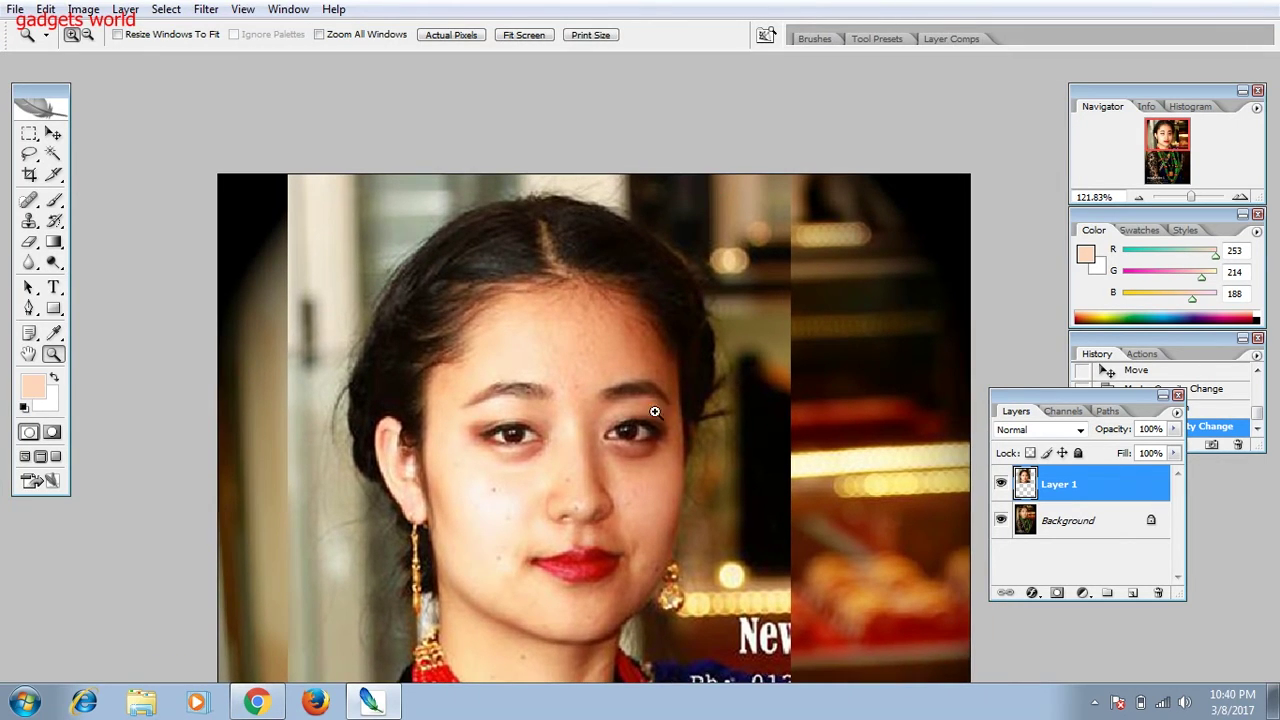
- Set up the Eraser with a soft 9 px brush increased to 10 px
key("e")
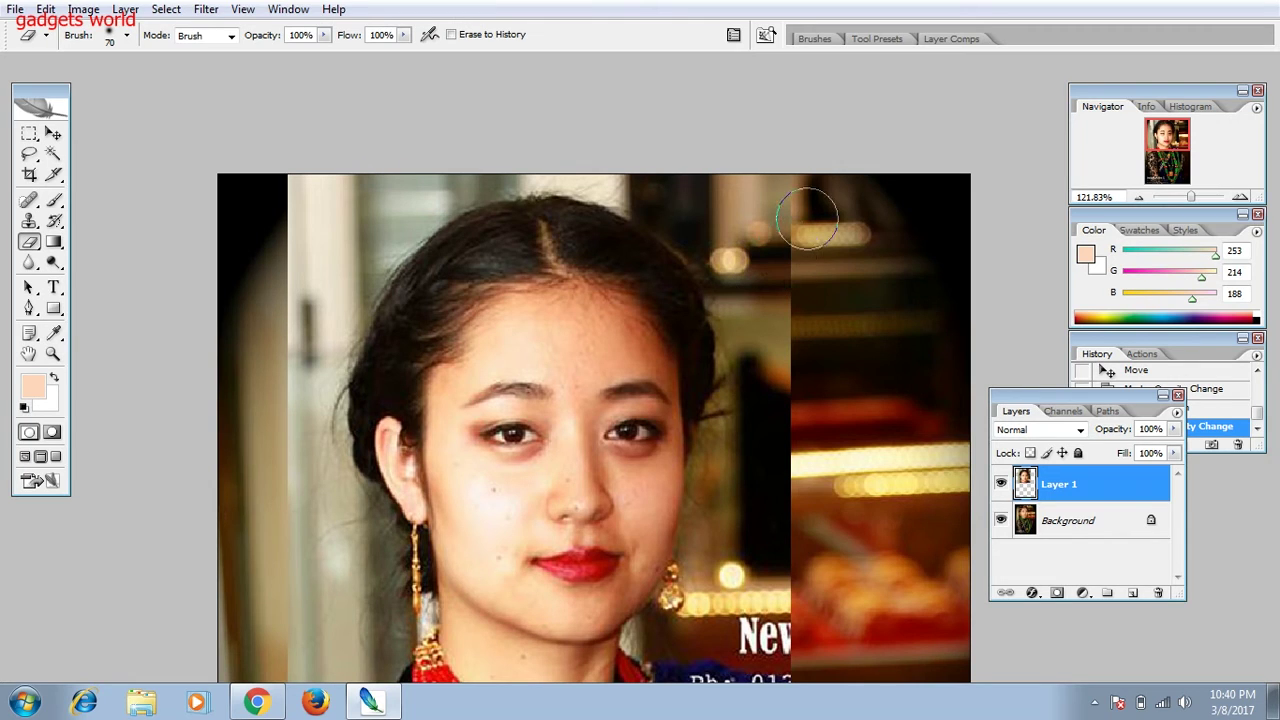
right_click(755, 212)
left_click(897, 342)
left_click(708, 188)
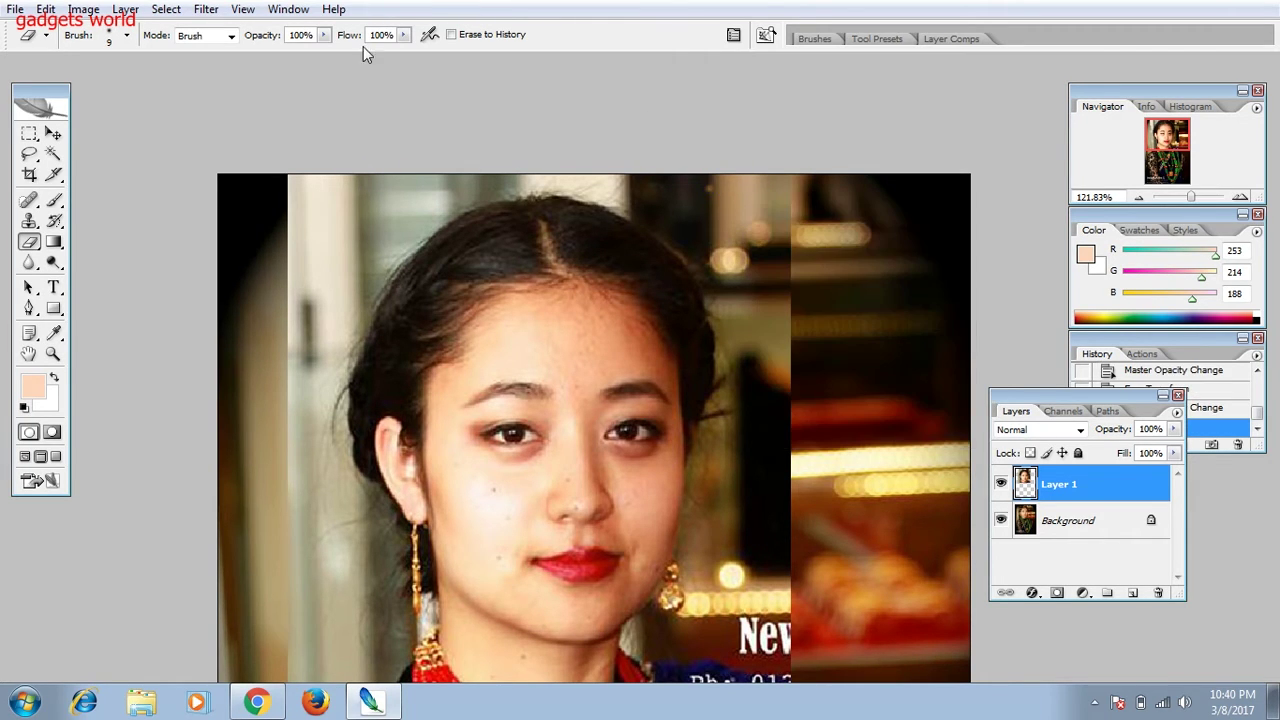
key("bracketright")
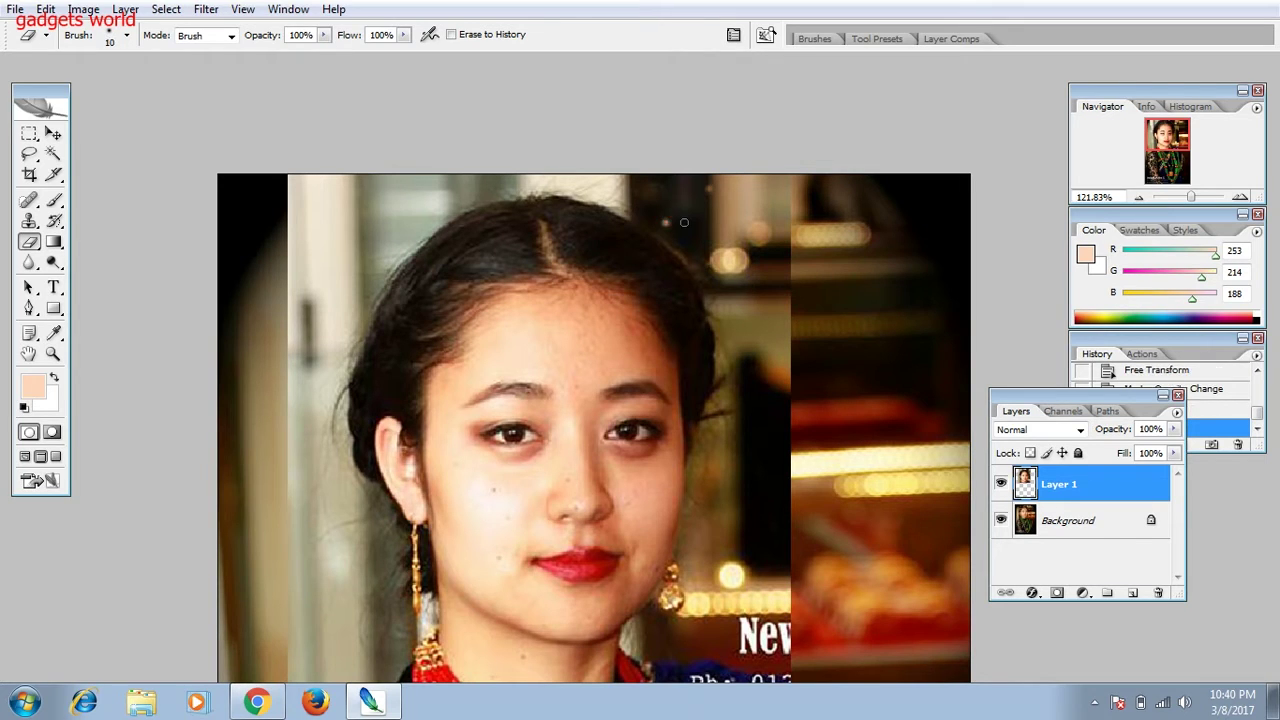
- Erase the face layer along the right hair edge and cheek to reveal the earring
left_click_drag(654, 223, 682, 250)
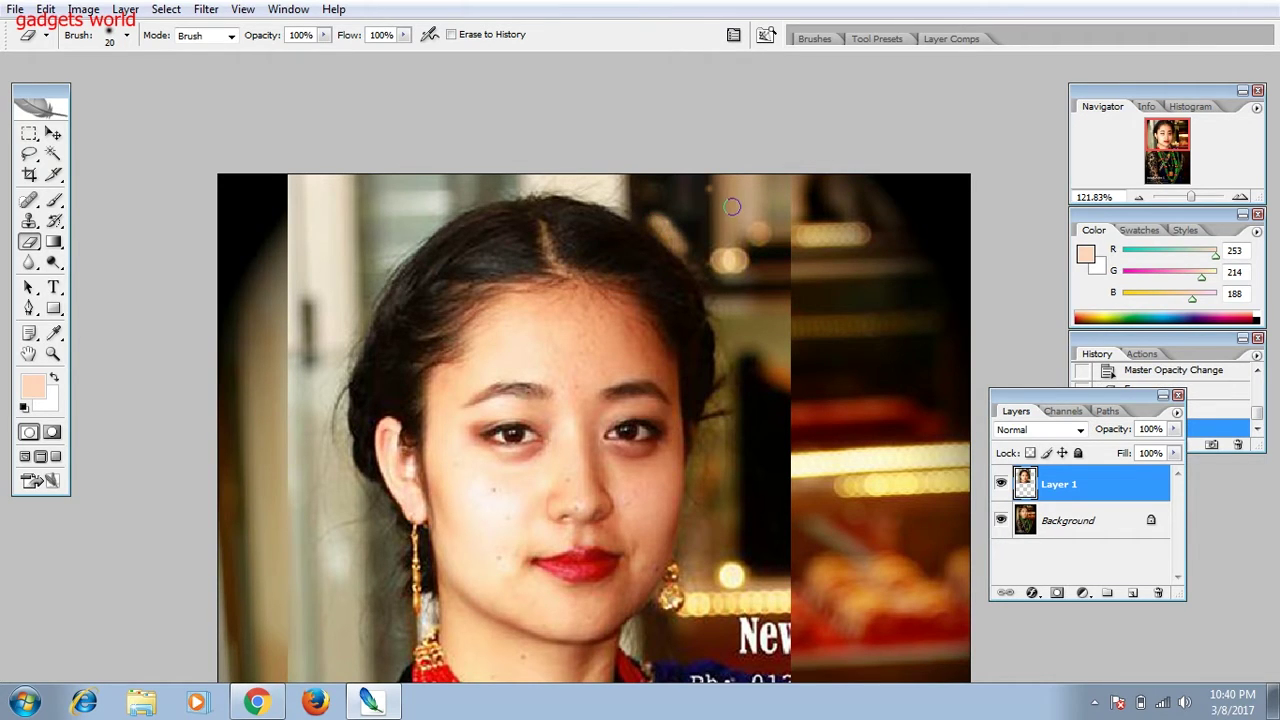
left_click_drag(760, 274, 735, 222)
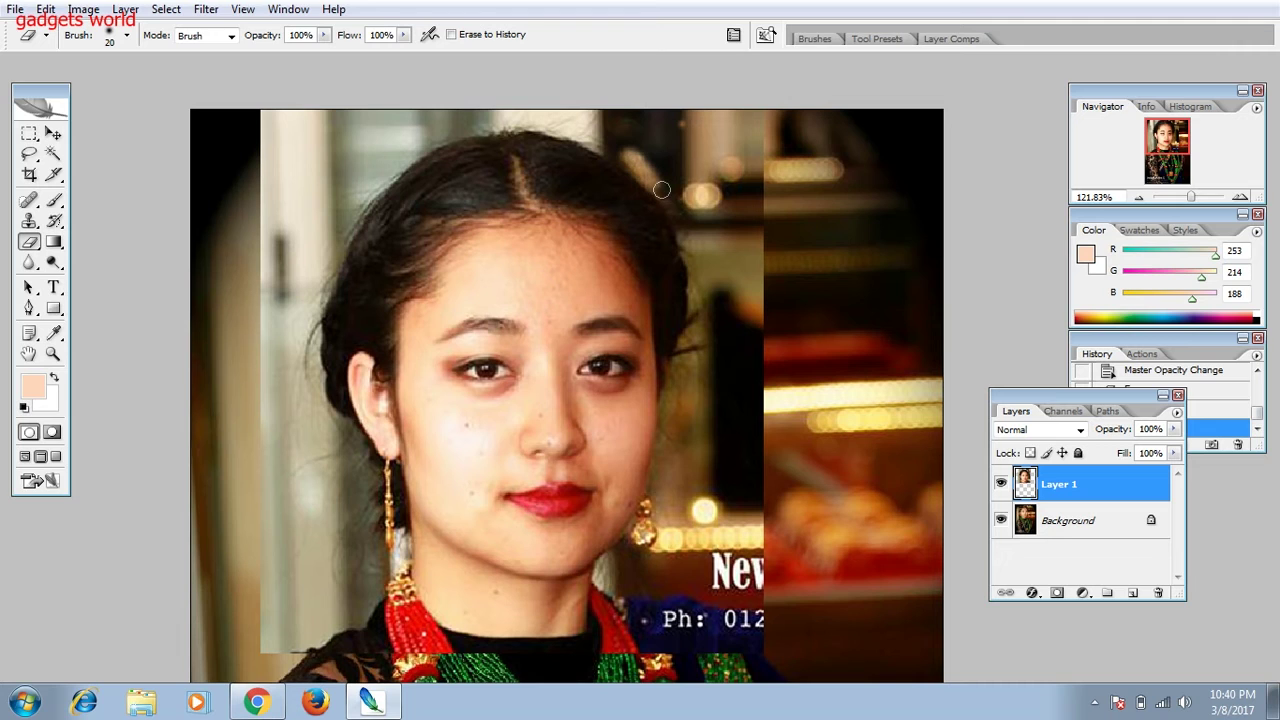
left_click_drag(659, 189, 693, 277)
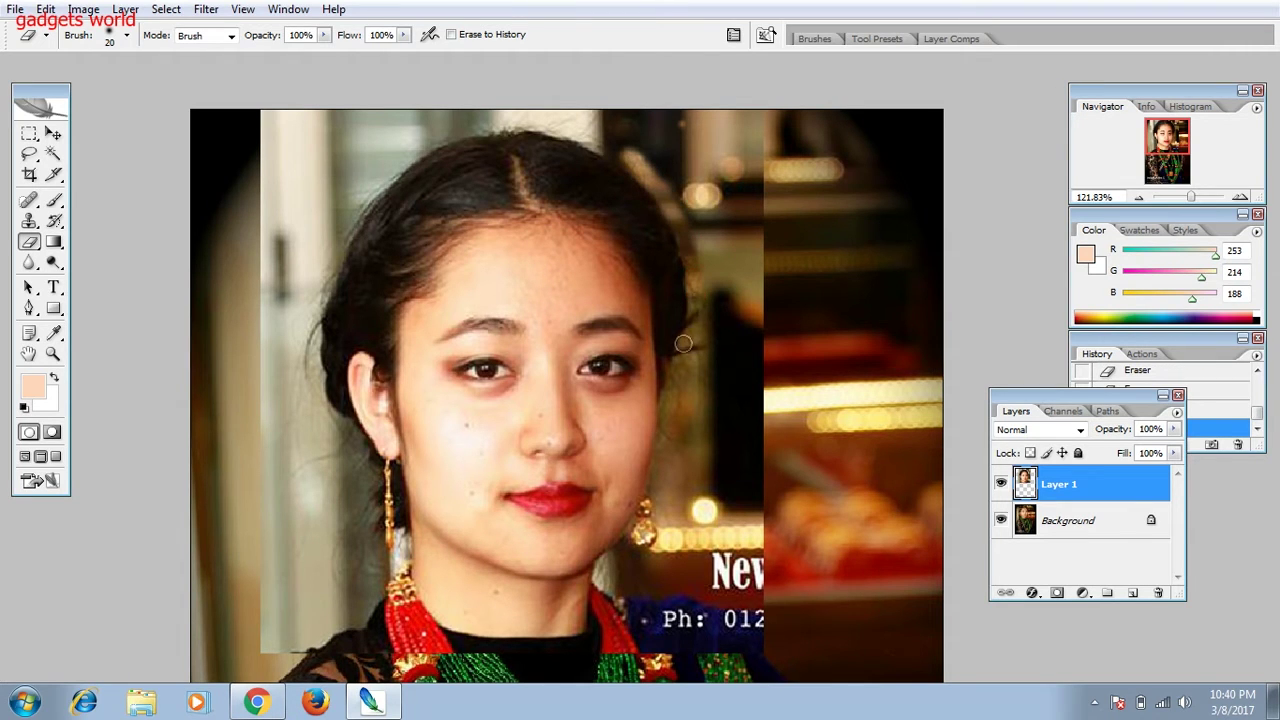
mouse_move(683, 347)
left_mouse_down()
mouse_move(664, 414)
mouse_move(679, 364)
left_mouse_up()
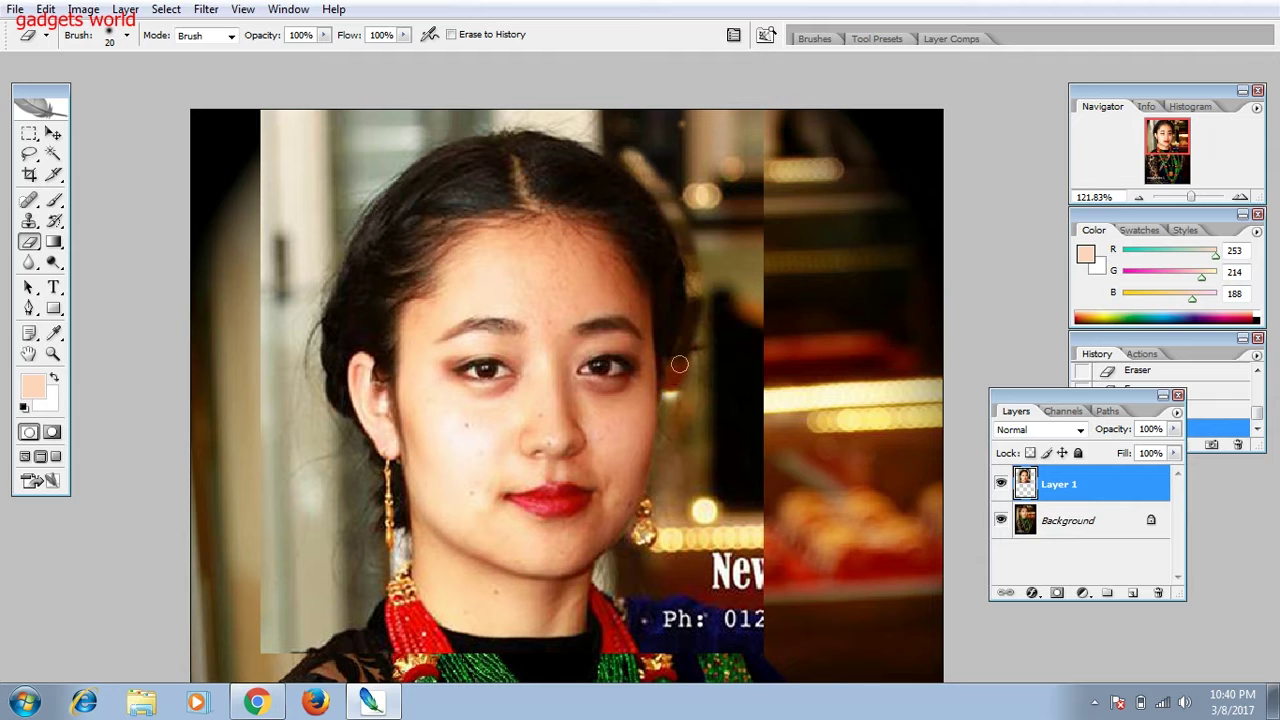
left_click_drag(720, 426, 726, 354)
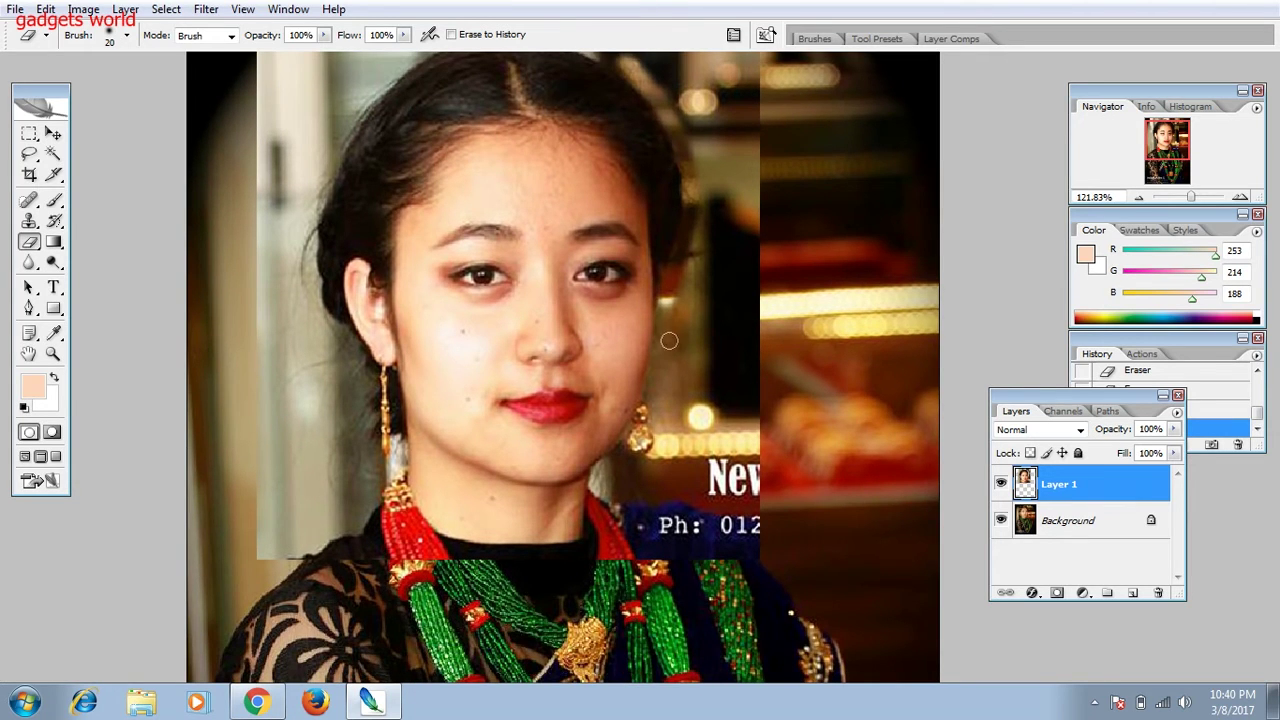
mouse_move(661, 347)
left_mouse_down()
mouse_move(652, 440)
mouse_move(658, 404)
left_mouse_up()
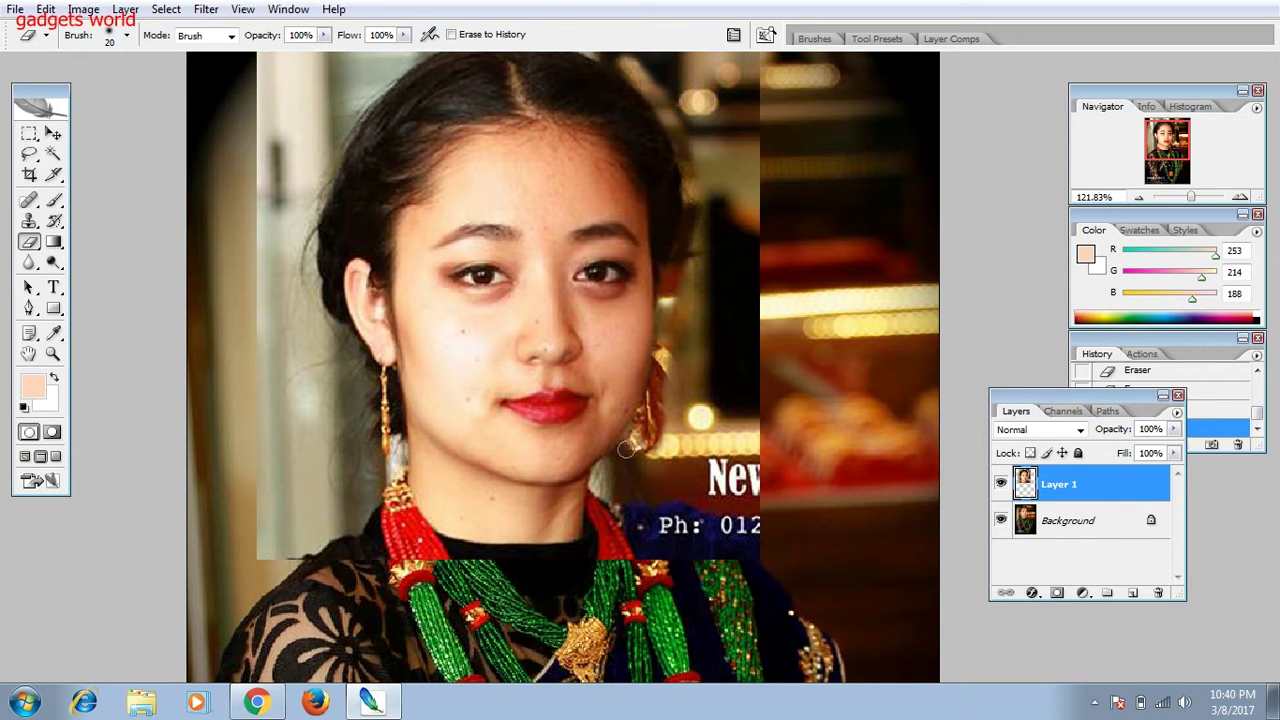
left_click_drag(618, 451, 588, 568)
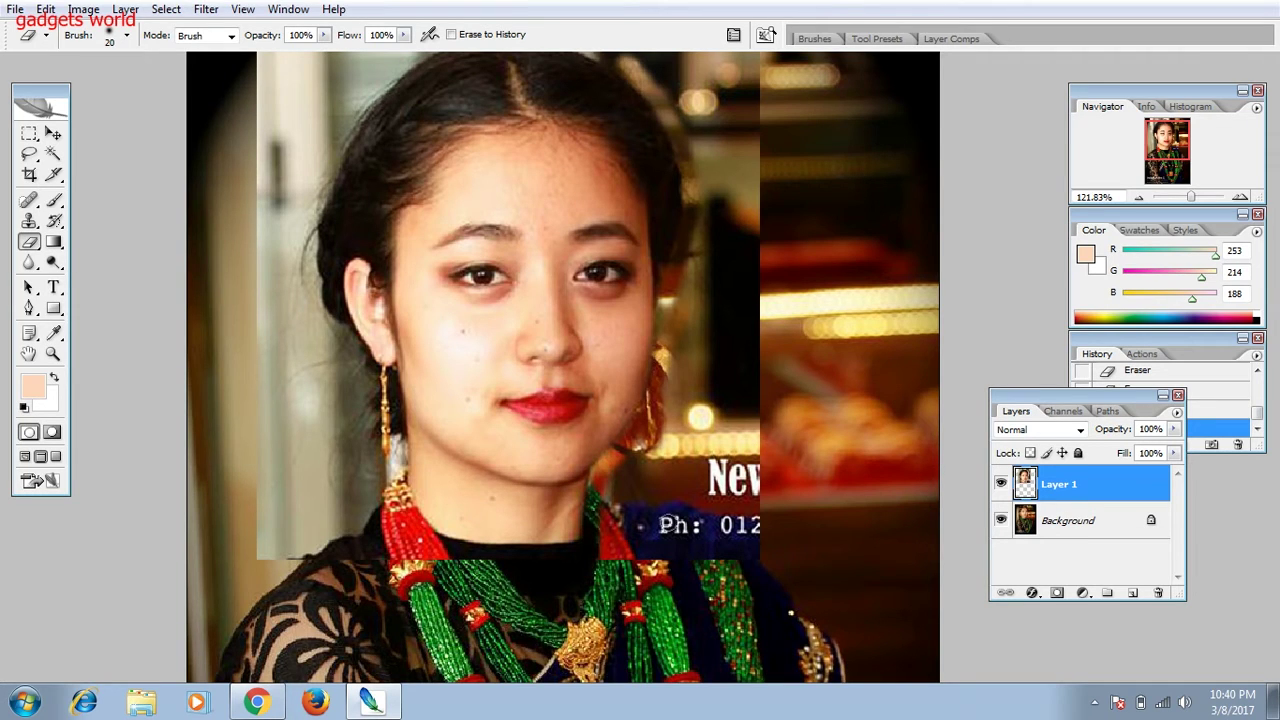
left_click_drag(762, 180, 794, 408)
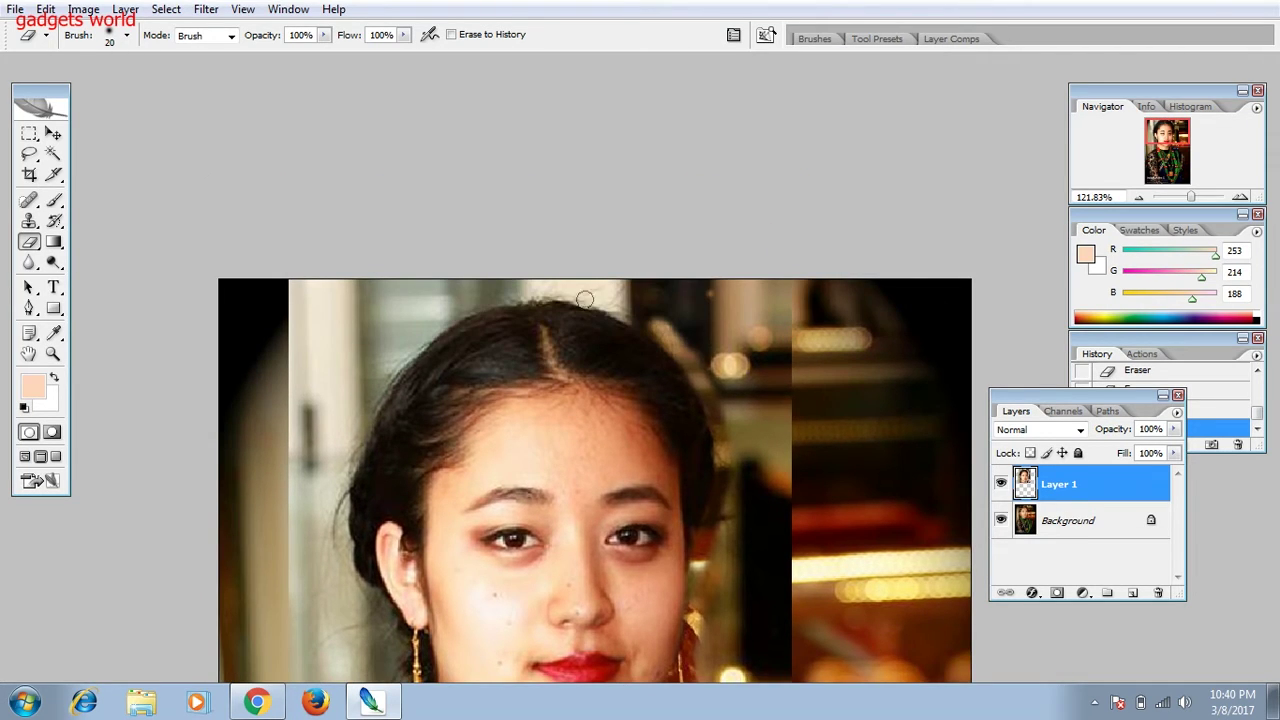
left_click_drag(623, 313, 674, 344)
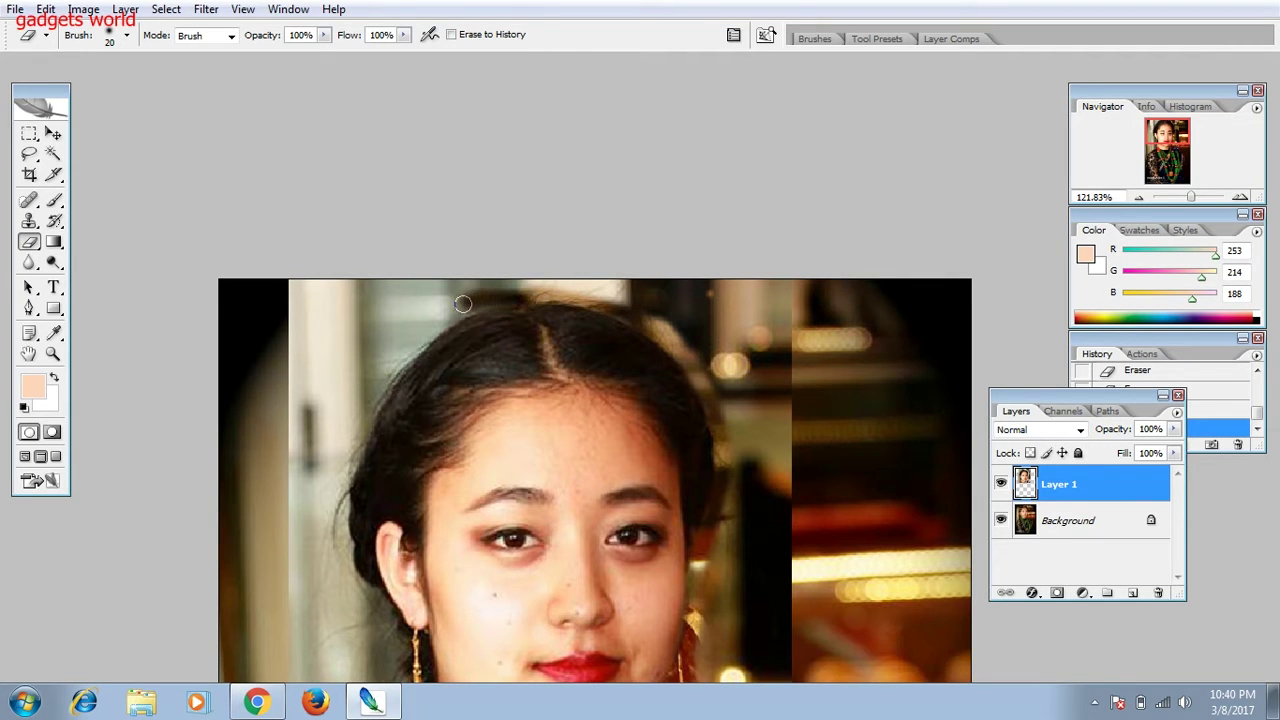
- Erase along the left hair edge and down to the neckline, revealing the green beads
mouse_move(491, 333)
left_mouse_down()
mouse_move(603, 297)
mouse_move(671, 247)
left_mouse_up()
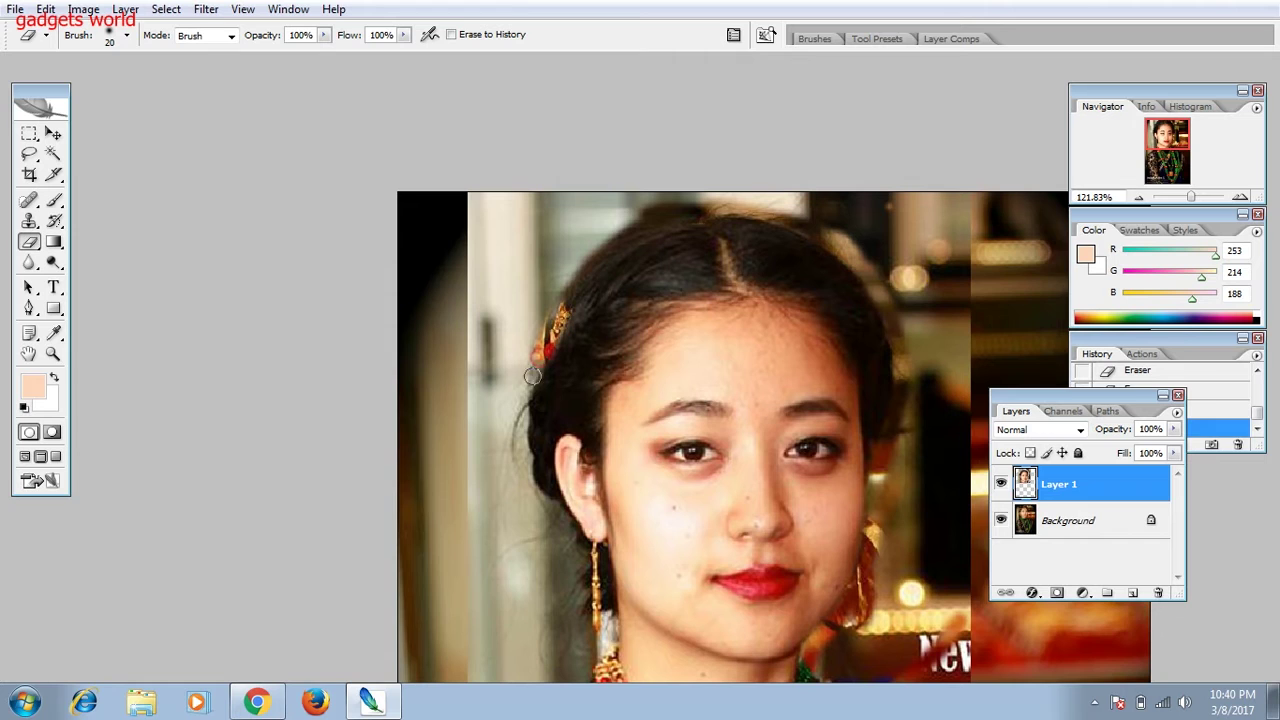
scroll(538, 354, "down", 3)
left_click_drag(542, 340, 557, 388)
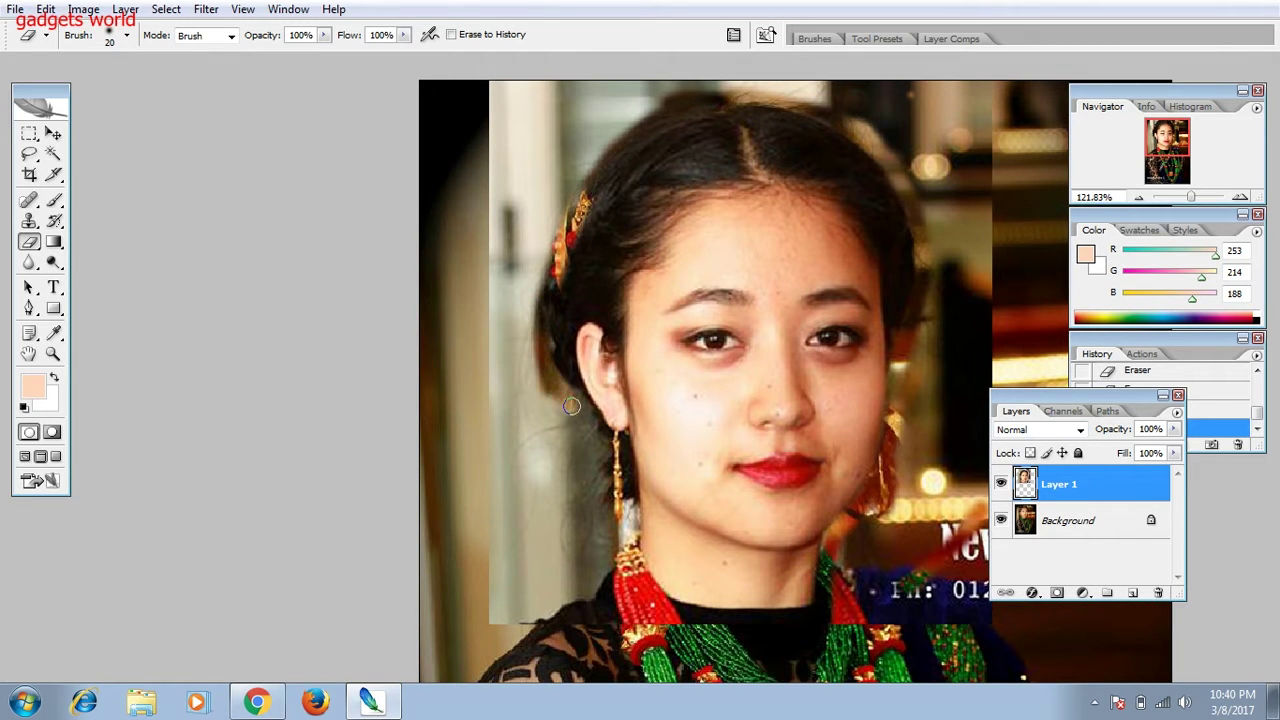
mouse_move(573, 400)
left_mouse_down()
mouse_move(589, 420)
mouse_move(597, 361)
left_mouse_up()
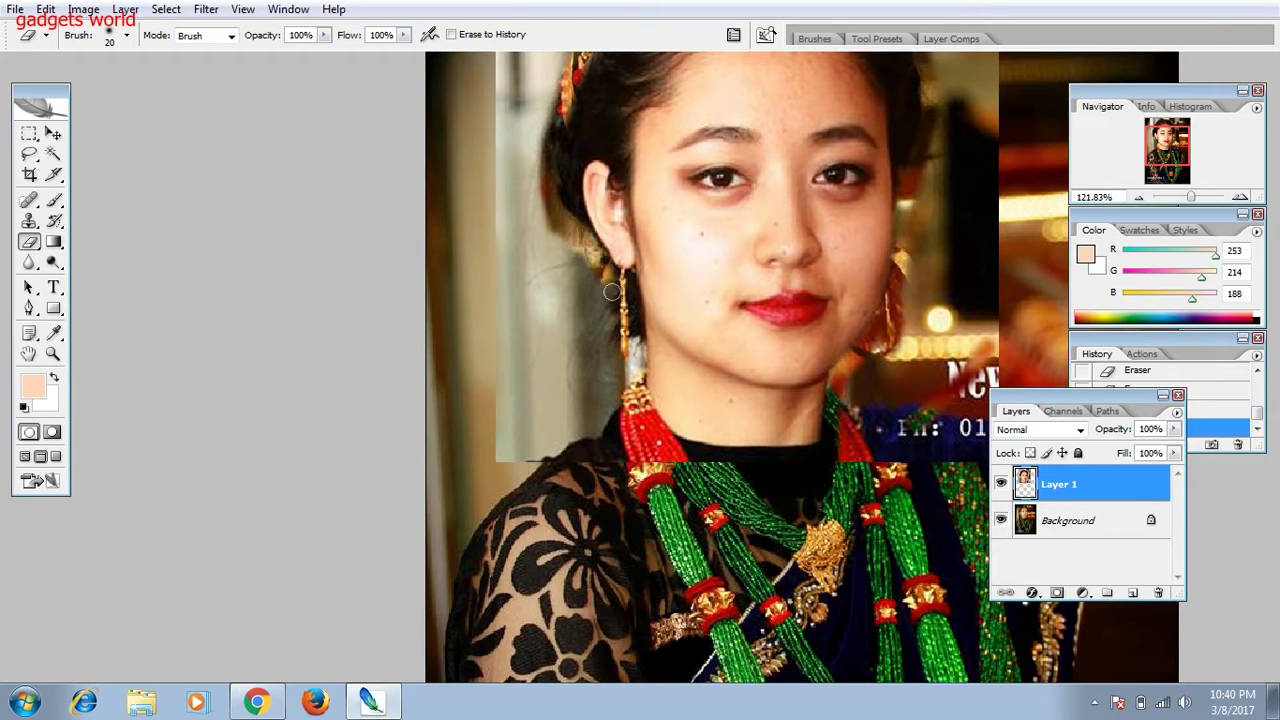
mouse_move(626, 281)
left_mouse_down()
mouse_move(624, 390)
mouse_move(588, 438)
left_mouse_up()
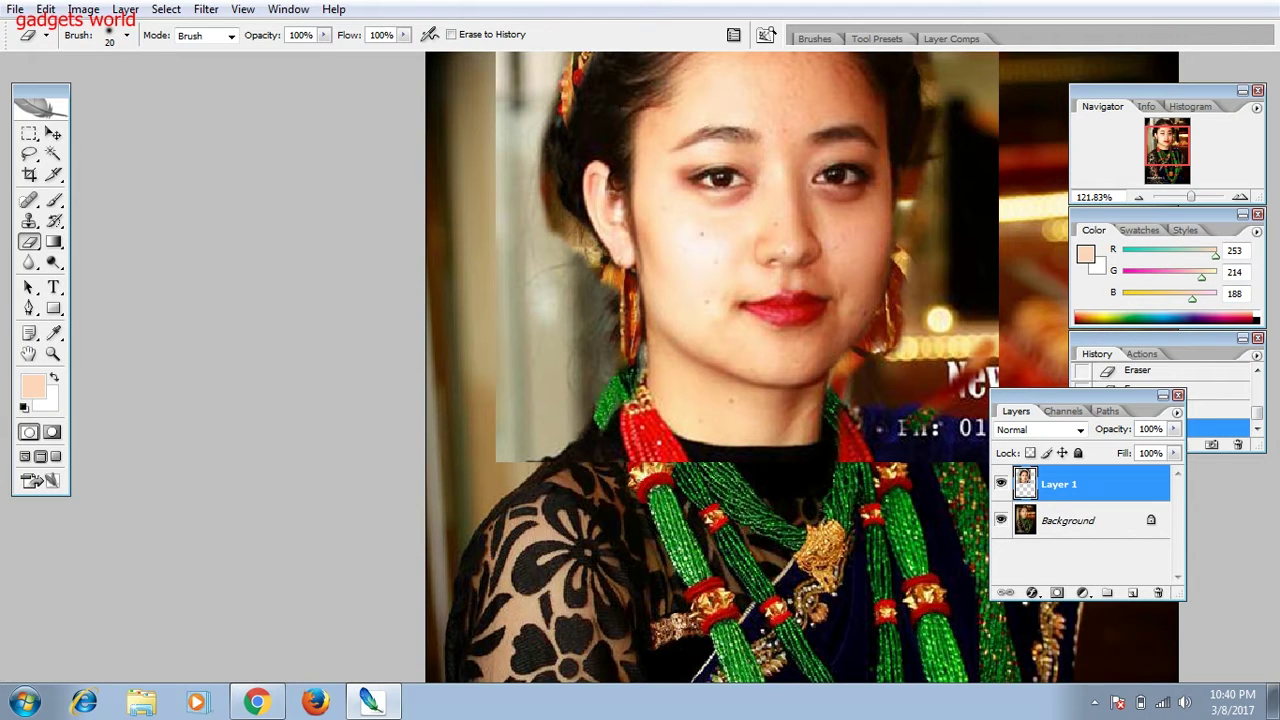
mouse_move(572, 336)
left_mouse_down()
mouse_move(527, 491)
mouse_move(469, 400)
left_mouse_up()
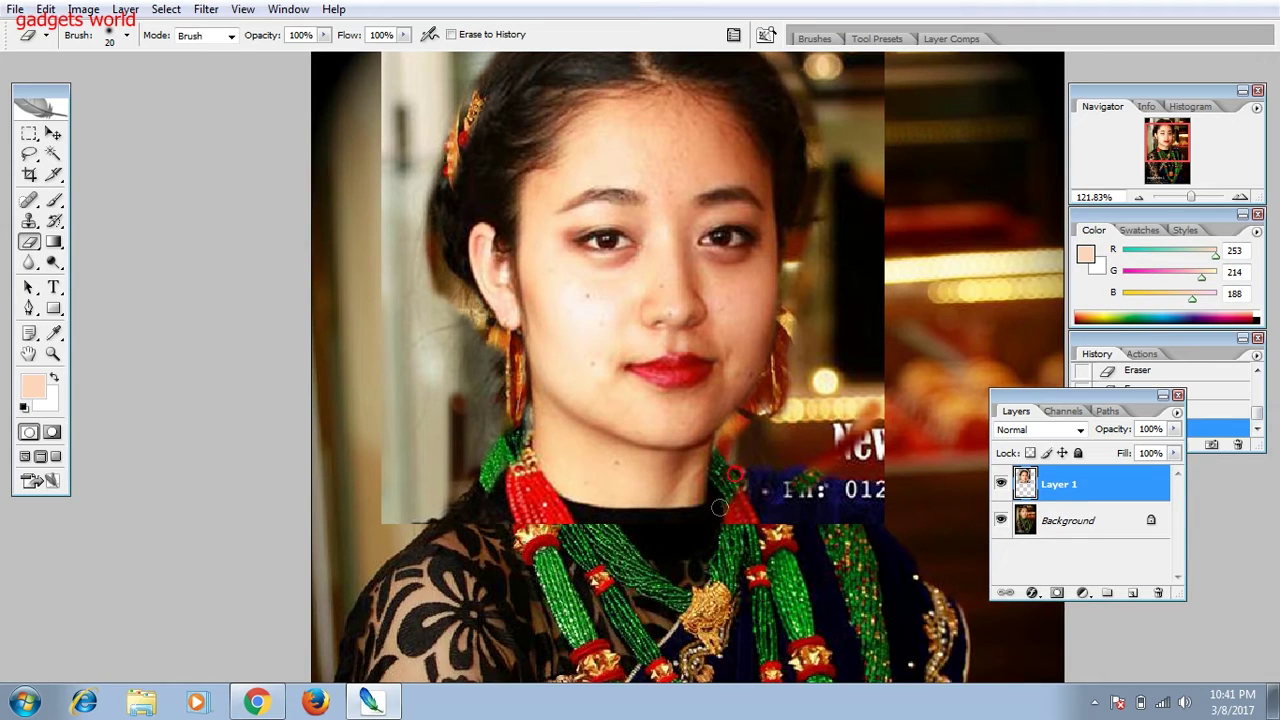
left_click_drag(535, 515, 671, 512)
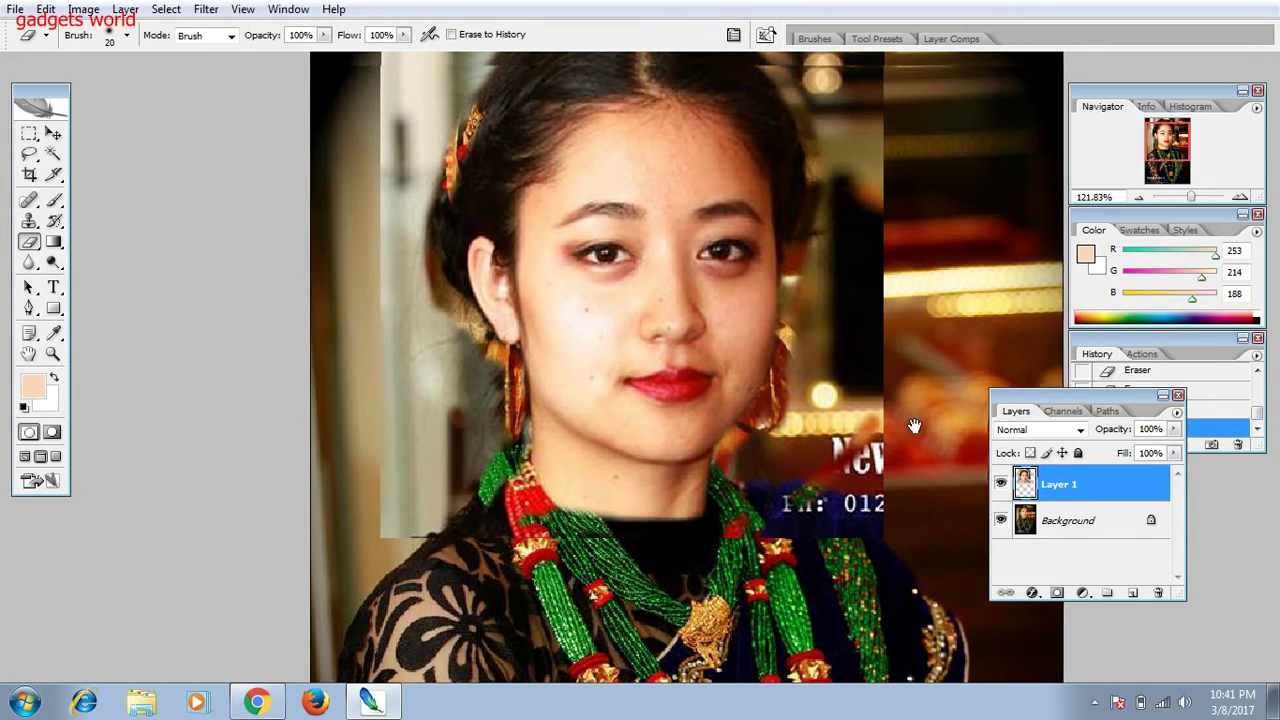
scroll(818, 315, "up", 5)
right_click(818, 315)
- Pick the 1 px hard brush and zoom to 200% on the top of the head
scroll(1027, 461, "up", 3)
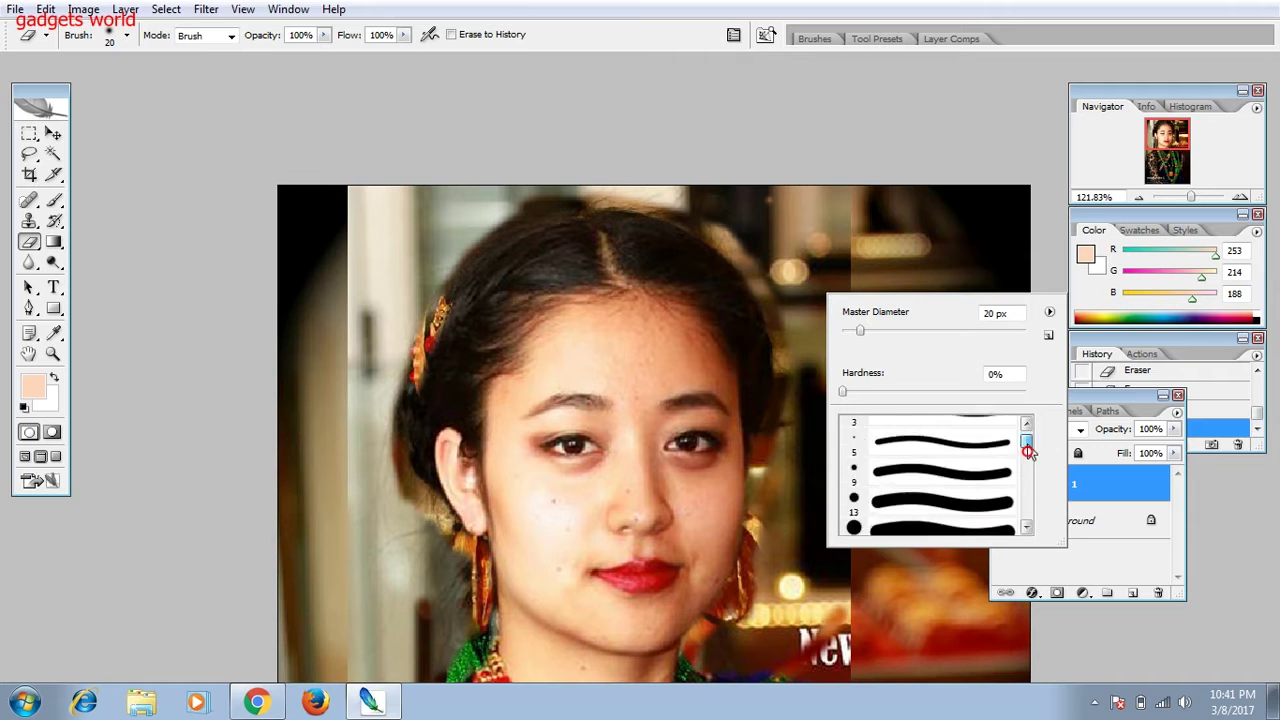
left_click(972, 432)
key("Return")
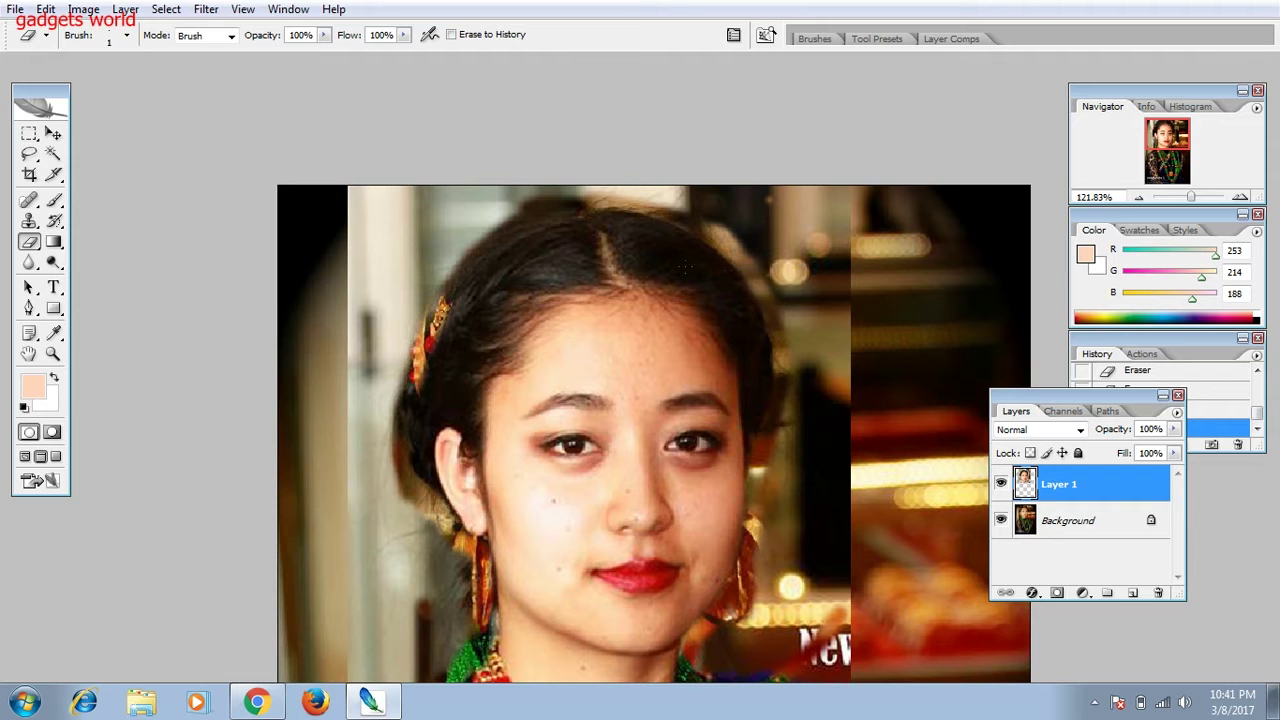
key("z")
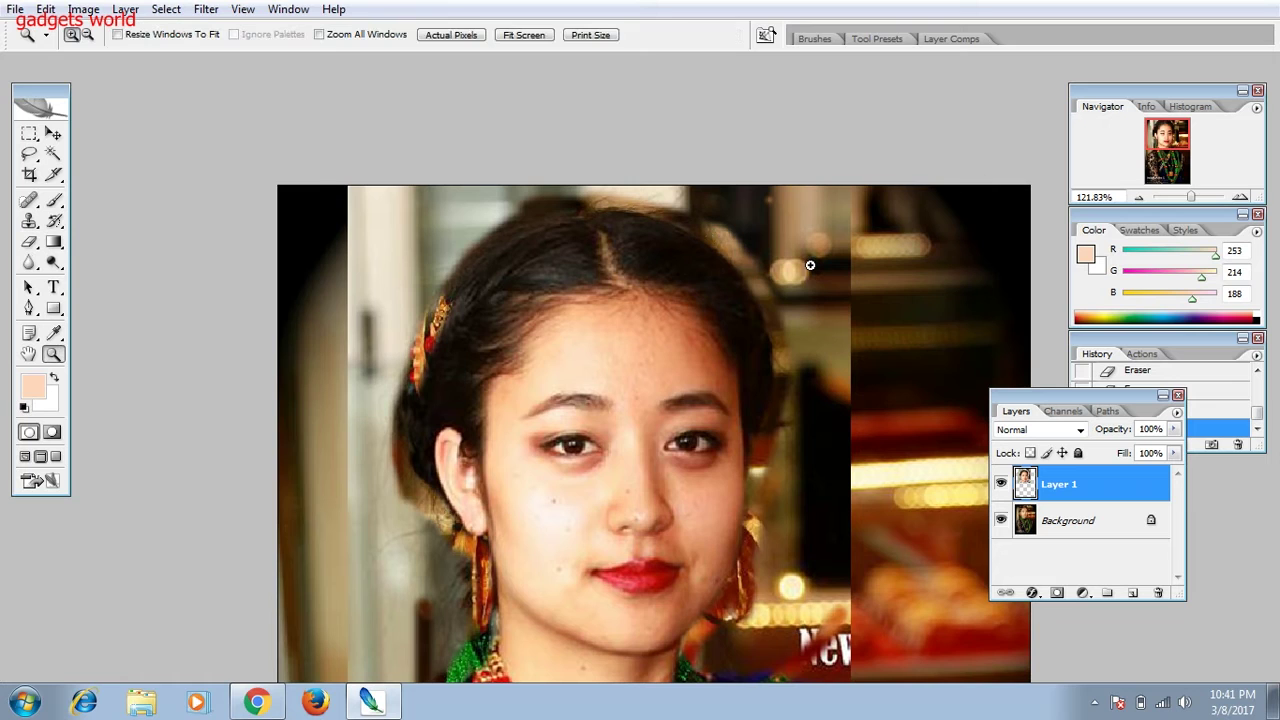
left_click(810, 265)
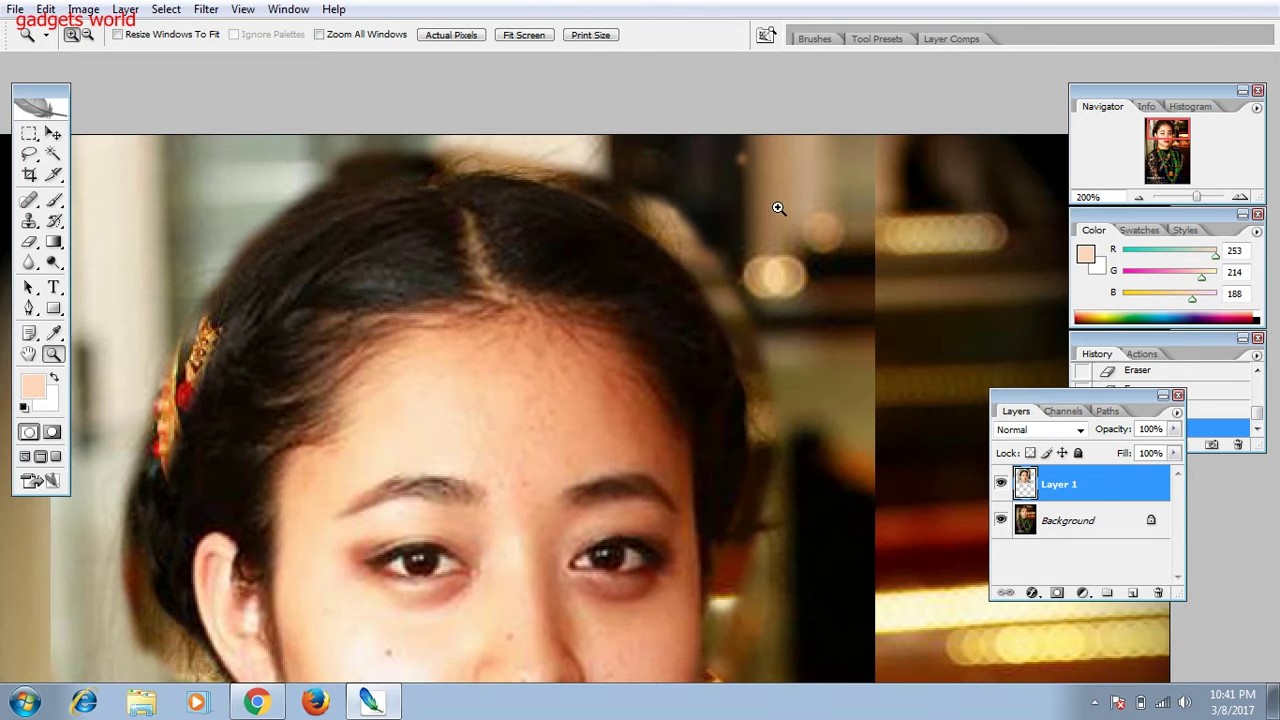
- Set the Eraser's master diameter to 22 px and begin erasing beside the hair
left_click(29, 241)
right_click(818, 164)
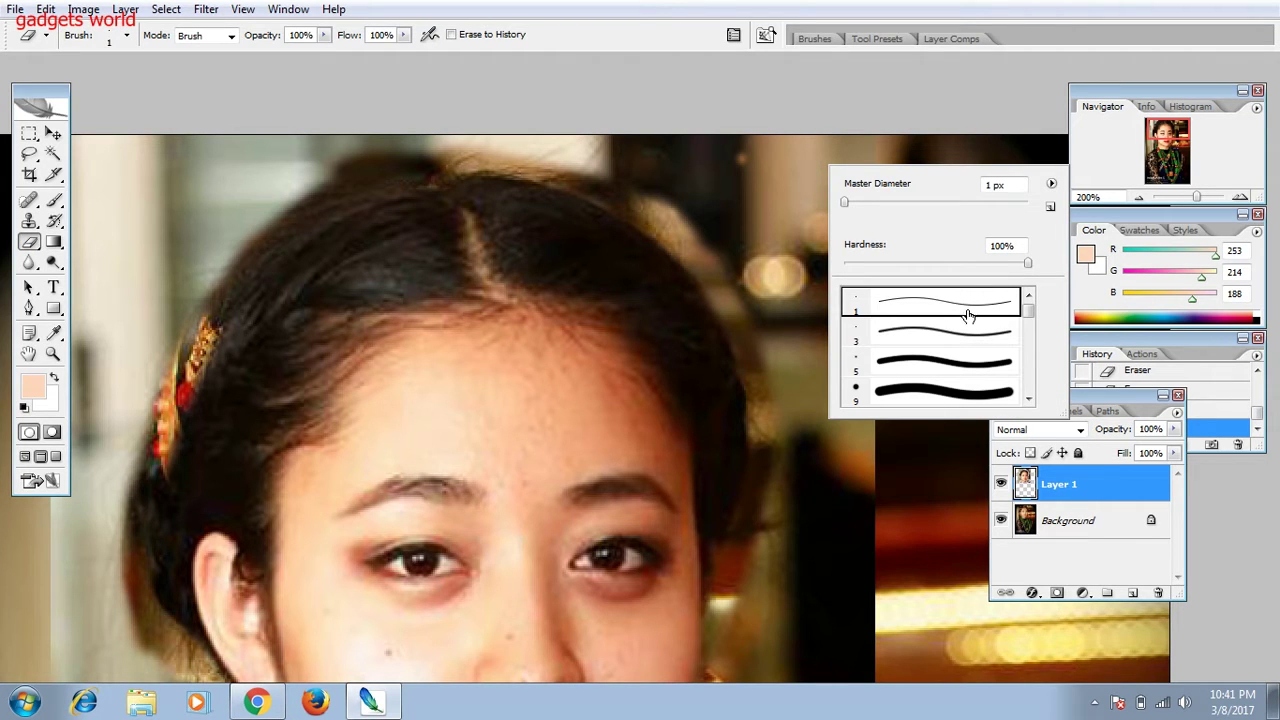
left_click_drag(845, 201, 873, 201)
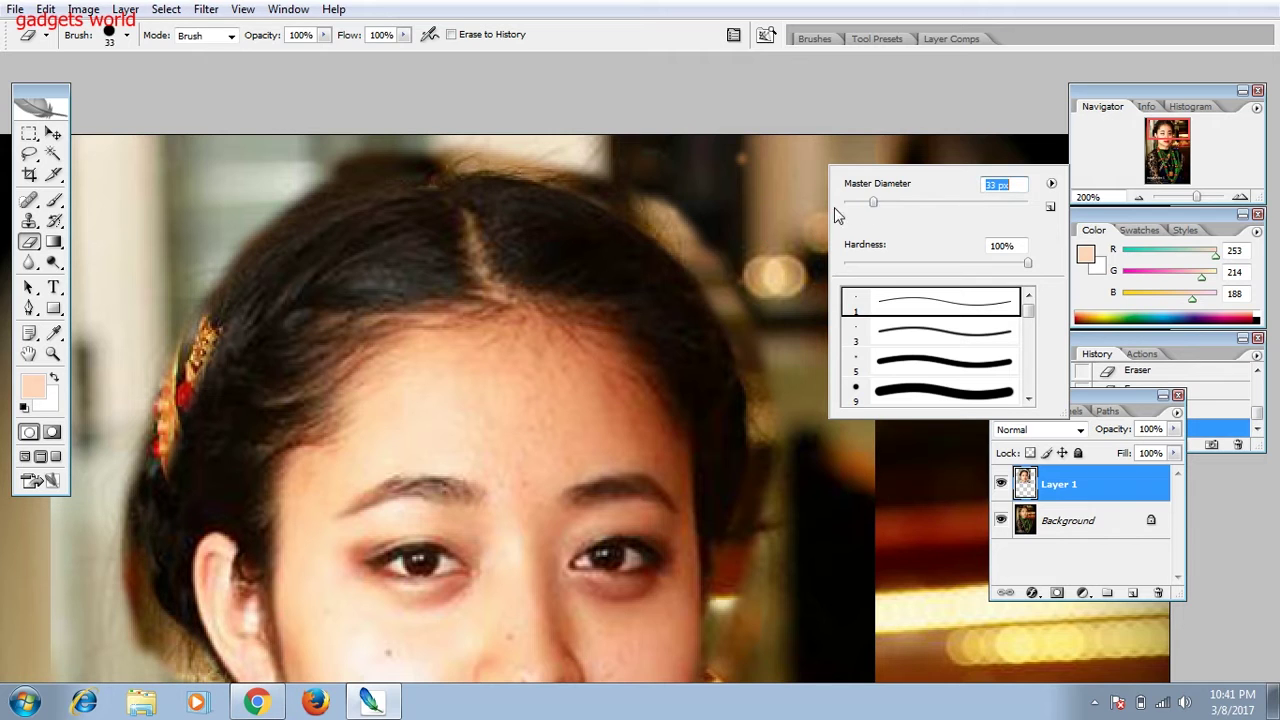
left_click_drag(877, 203, 864, 203)
left_click(760, 206)
- With a 40 px eraser, erase Layer 1 leftovers along the upper-right hair and beside the cheek
left_click_drag(765, 225, 772, 345)
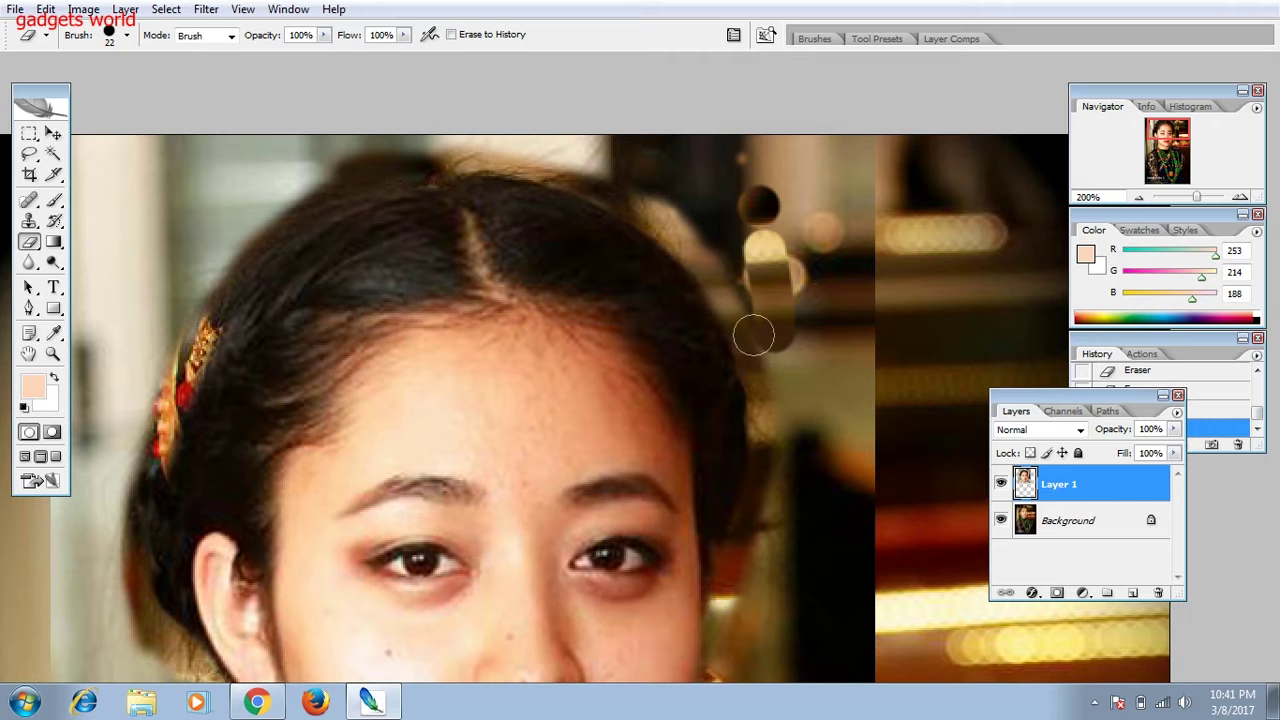
key("bracketright")
key("bracketright")
mouse_move(757, 229)
left_mouse_down()
mouse_move(829, 423)
mouse_move(871, 157)
left_mouse_up()
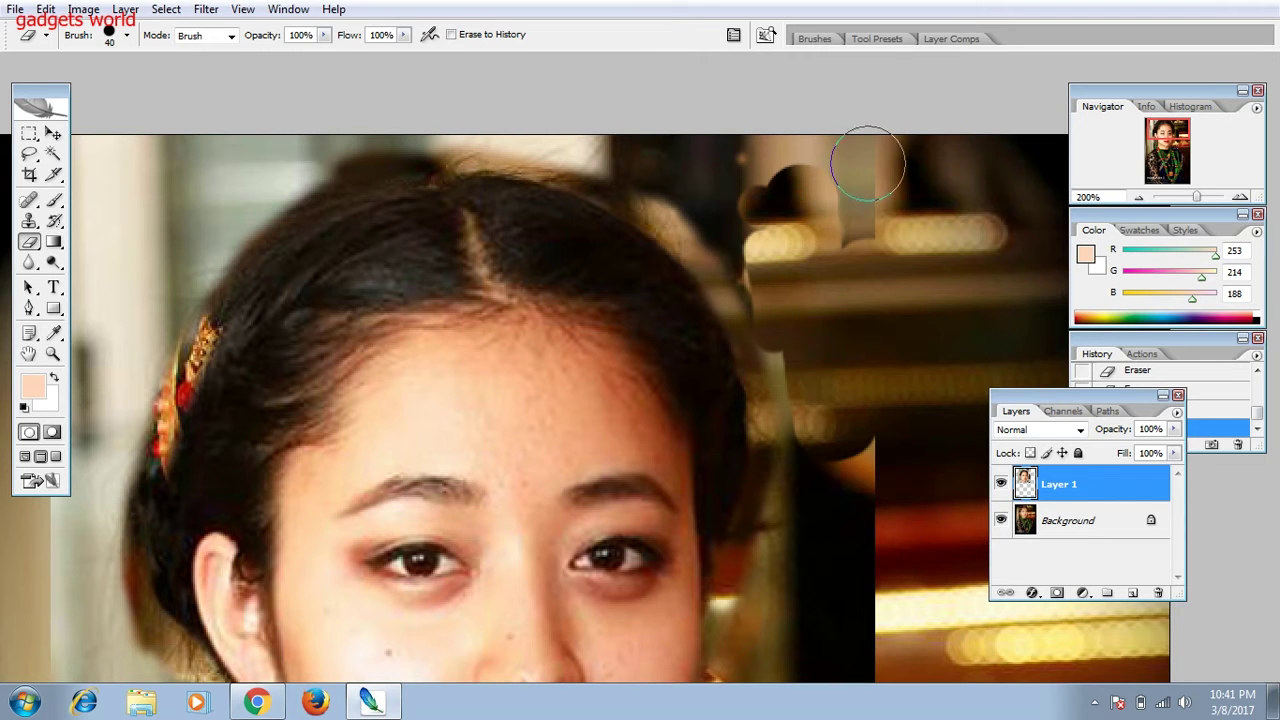
left_click_drag(848, 287, 668, 172)
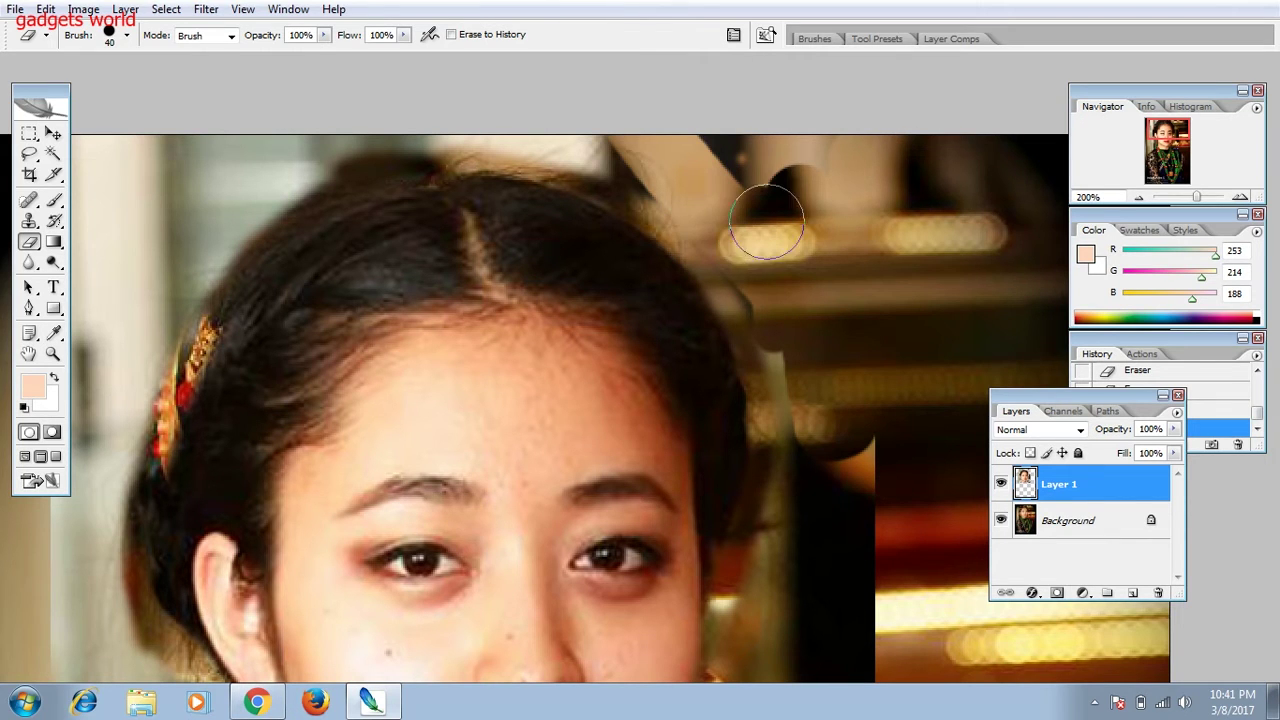
left_click_drag(777, 290, 840, 480)
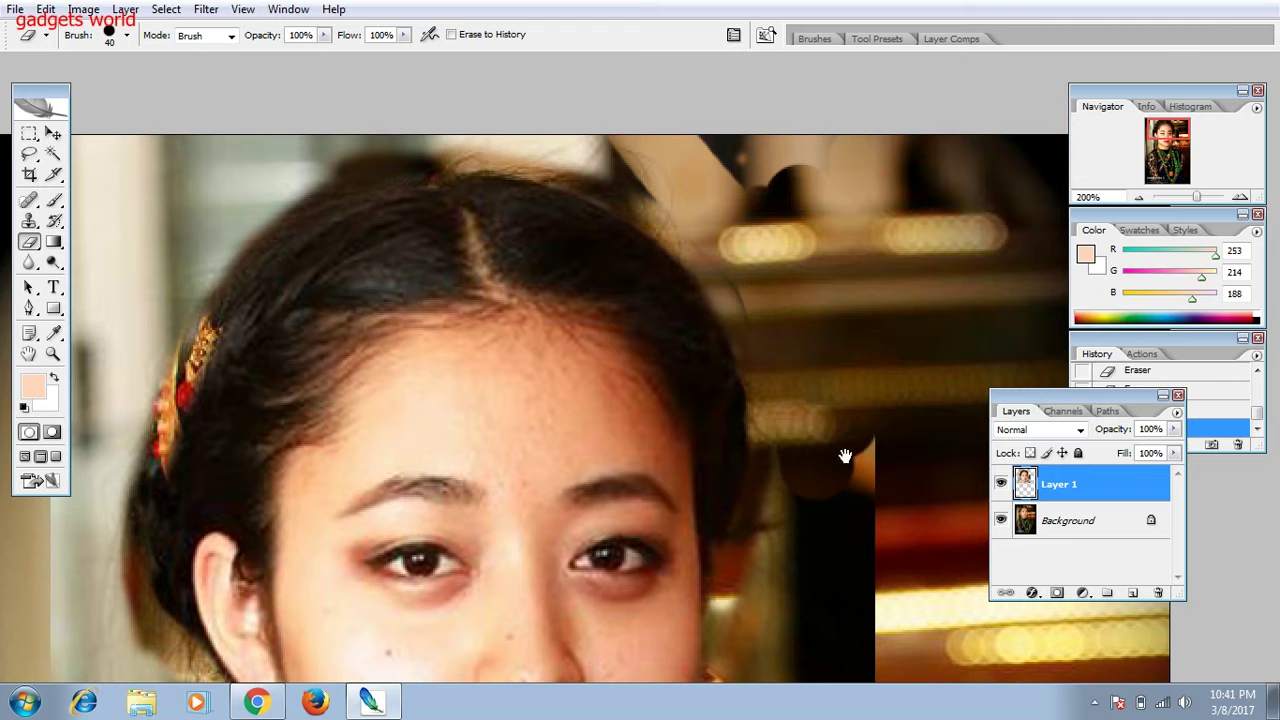
scroll(780, 377, "down", 5)
mouse_move(811, 380)
left_mouse_down()
mouse_move(800, 288)
mouse_move(743, 443)
mouse_move(760, 520)
mouse_move(795, 400)
left_mouse_up()
left_click_drag(820, 343, 760, 428)
- Erase the layer piece covering the right earring, the red patch below it, and the top-edge dot
mouse_move(835, 465)
left_mouse_down()
mouse_move(792, 238)
mouse_move(720, 540)
mouse_move(780, 470)
mouse_move(686, 457)
mouse_move(565, 483)
left_mouse_up()
left_click_drag(714, 300, 717, 381)
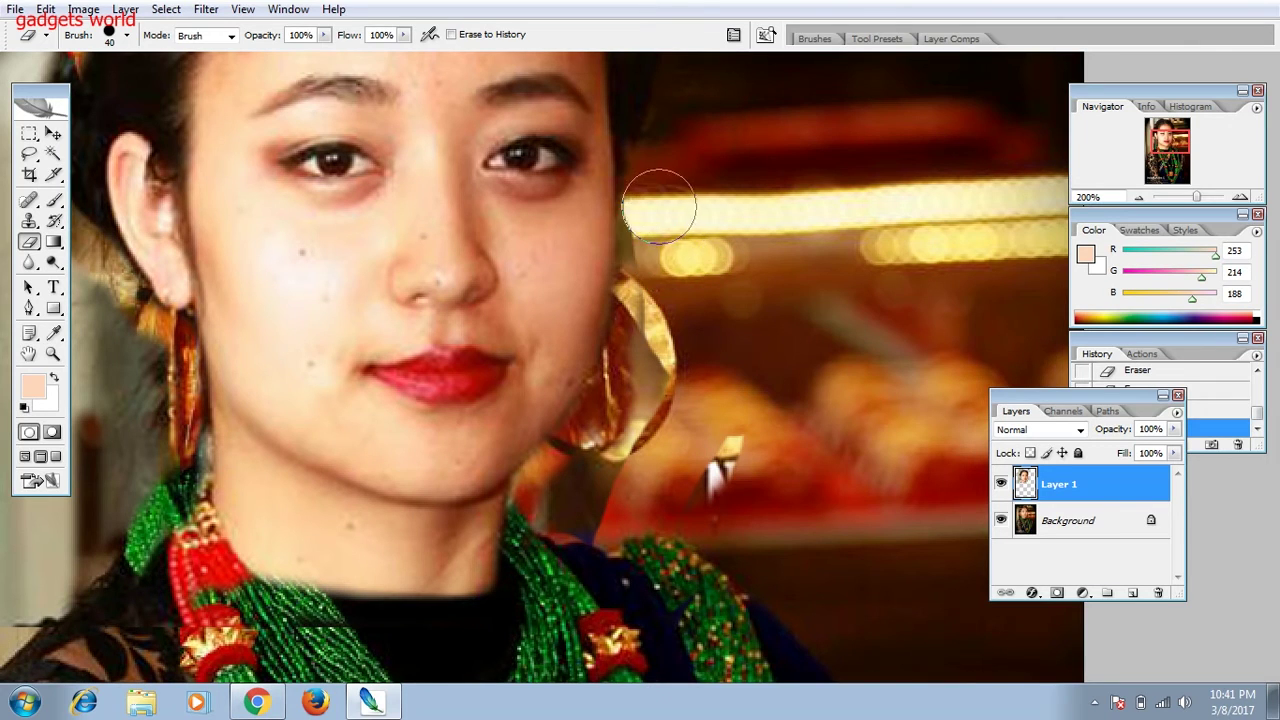
left_click_drag(686, 262, 584, 497)
mouse_move(586, 543)
left_mouse_down()
mouse_move(572, 515)
mouse_move(588, 480)
mouse_move(563, 528)
mouse_move(570, 490)
left_mouse_up()
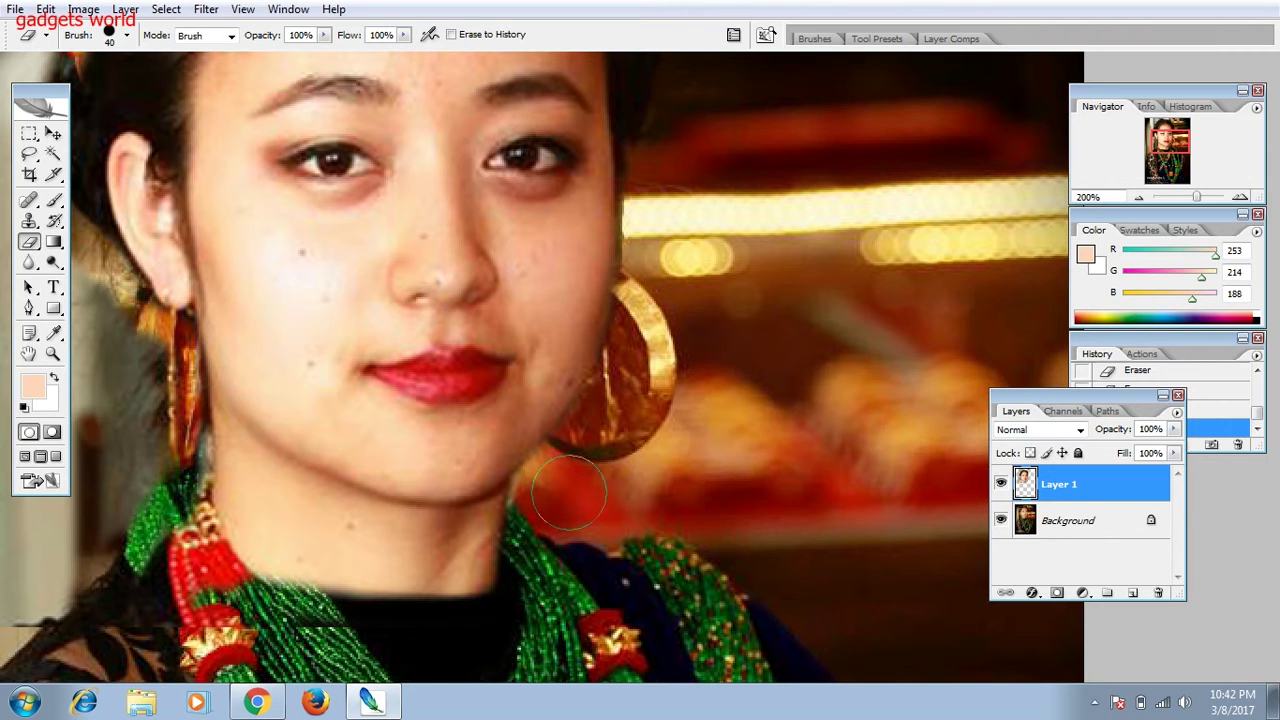
scroll(800, 380, "up", 3)
scroll(800, 490, "up", 3)
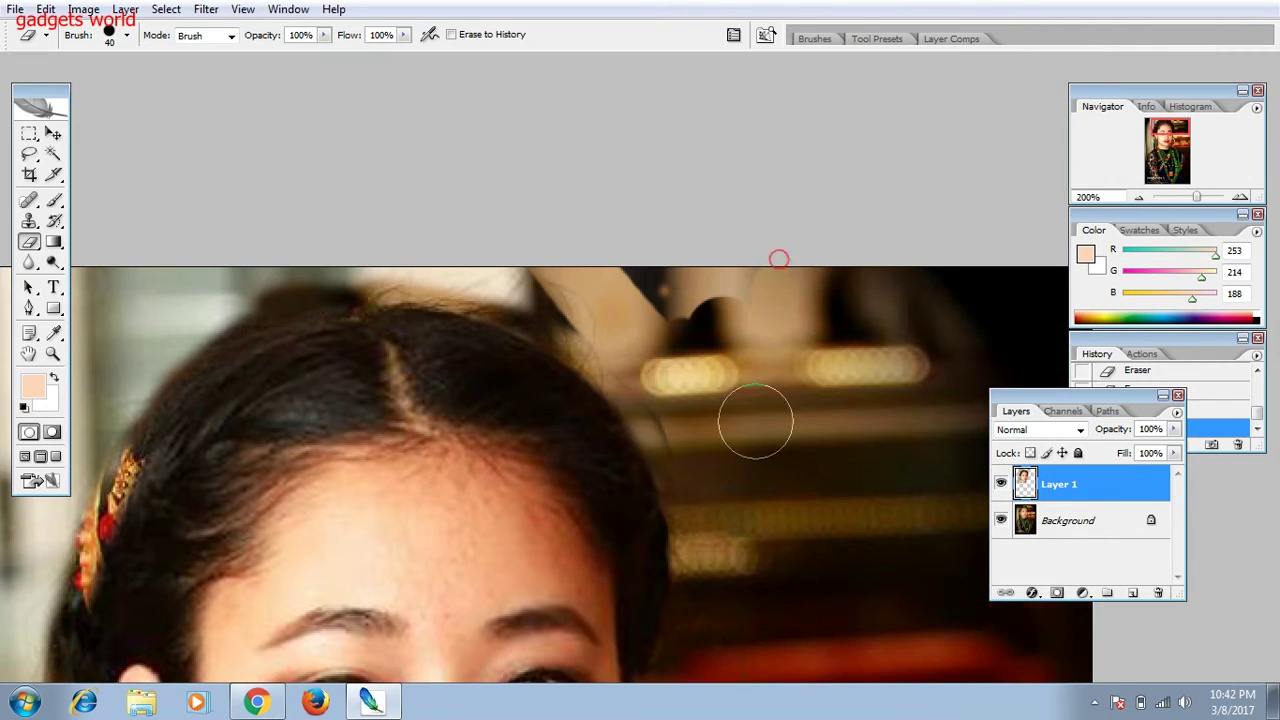
mouse_move(660, 295)
left_mouse_down()
mouse_move(700, 285)
mouse_move(537, 263)
mouse_move(594, 309)
mouse_move(471, 271)
mouse_move(384, 264)
left_mouse_up()
- Erase the light patches over the upper-left hair and the left earring
mouse_move(275, 255)
left_mouse_down()
mouse_move(540, 205)
mouse_move(477, 266)
mouse_move(389, 329)
mouse_move(391, 246)
mouse_move(315, 282)
mouse_move(265, 265)
mouse_move(251, 323)
mouse_move(477, 76)
left_mouse_up()
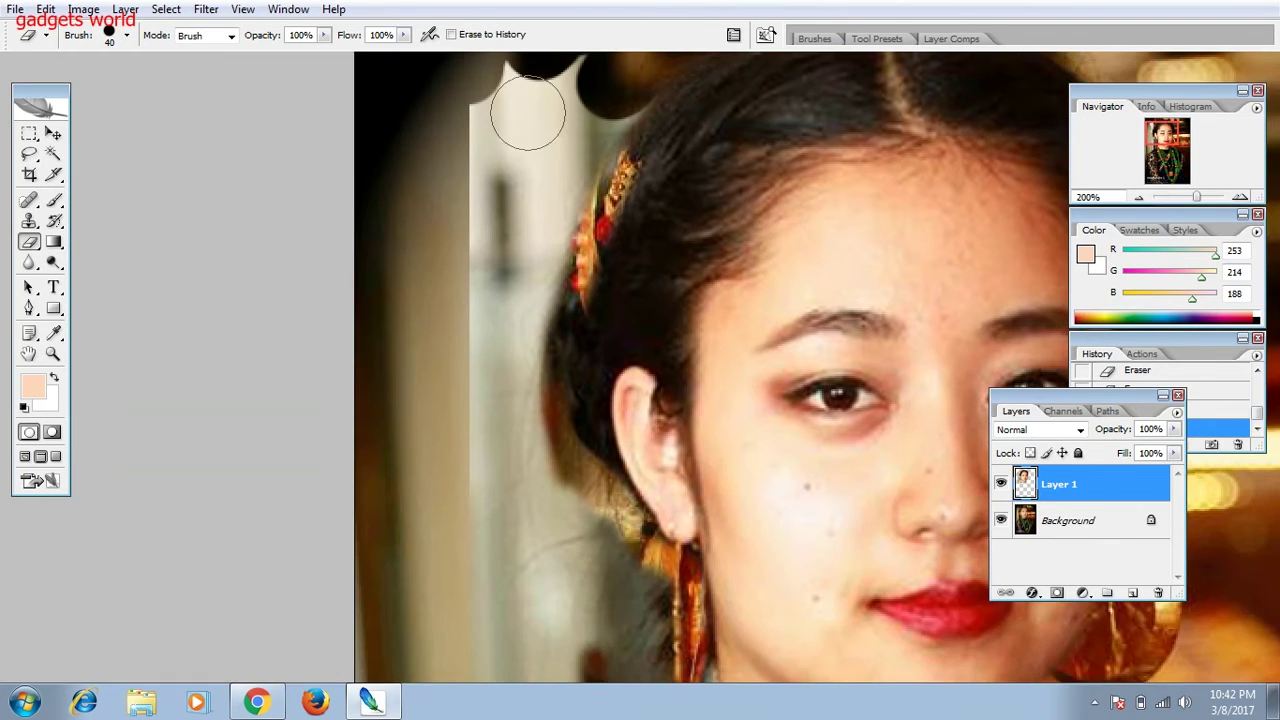
left_click_drag(534, 141, 528, 165)
mouse_move(620, 115)
left_mouse_down()
mouse_move(528, 152)
mouse_move(560, 103)
mouse_move(497, 131)
mouse_move(466, 317)
mouse_move(567, 186)
mouse_move(520, 266)
mouse_move(509, 320)
mouse_move(531, 257)
mouse_move(515, 370)
mouse_move(520, 309)
mouse_move(432, 238)
mouse_move(480, 320)
mouse_move(503, 323)
mouse_move(589, 434)
mouse_move(544, 222)
left_mouse_up()
mouse_move(571, 271)
left_mouse_down()
mouse_move(557, 366)
mouse_move(557, 228)
mouse_move(515, 316)
mouse_move(420, 263)
mouse_move(443, 409)
mouse_move(491, 314)
mouse_move(510, 450)
mouse_move(898, 515)
left_mouse_up()
scroll(523, 543, "up", 3)
scroll(614, 423, "up", 5)
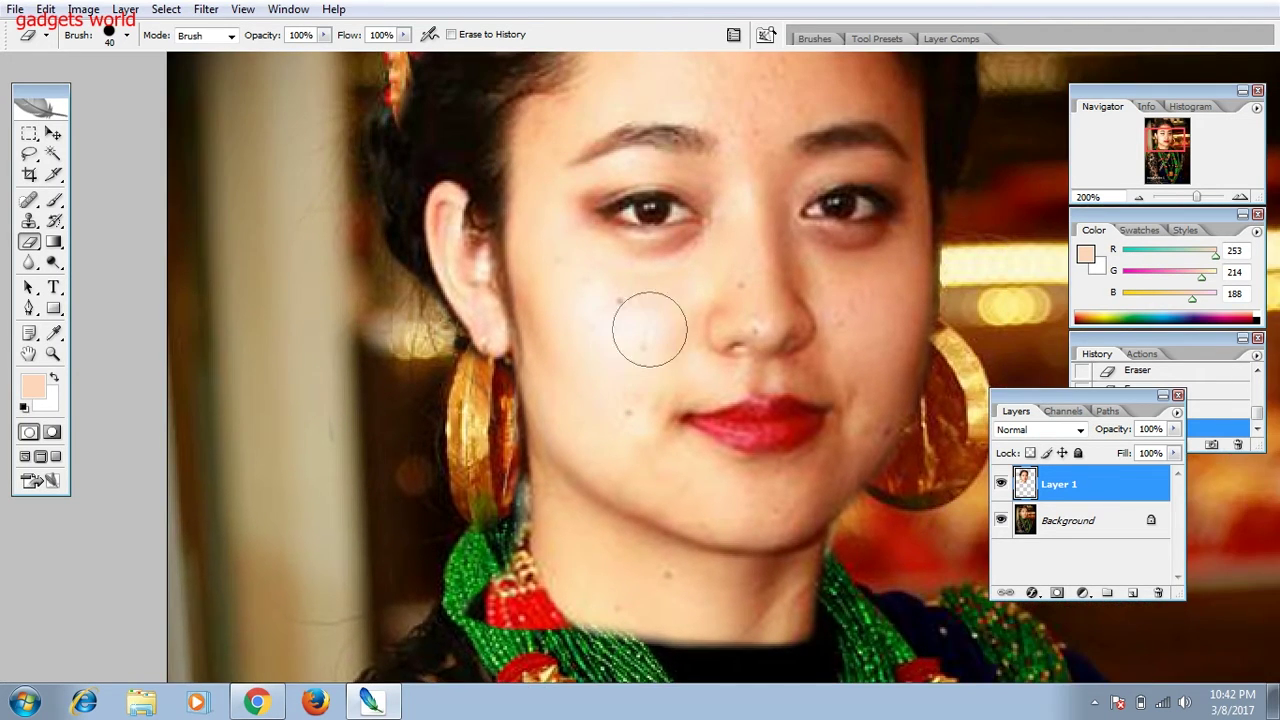
scroll(616, 355, "up", 6)
right_click(616, 357)
- Switch the eraser to a soft 9 px brush and set the Zoom tool to Zoom Out
left_click_drag(826, 586, 828, 590)
left_click(745, 537)
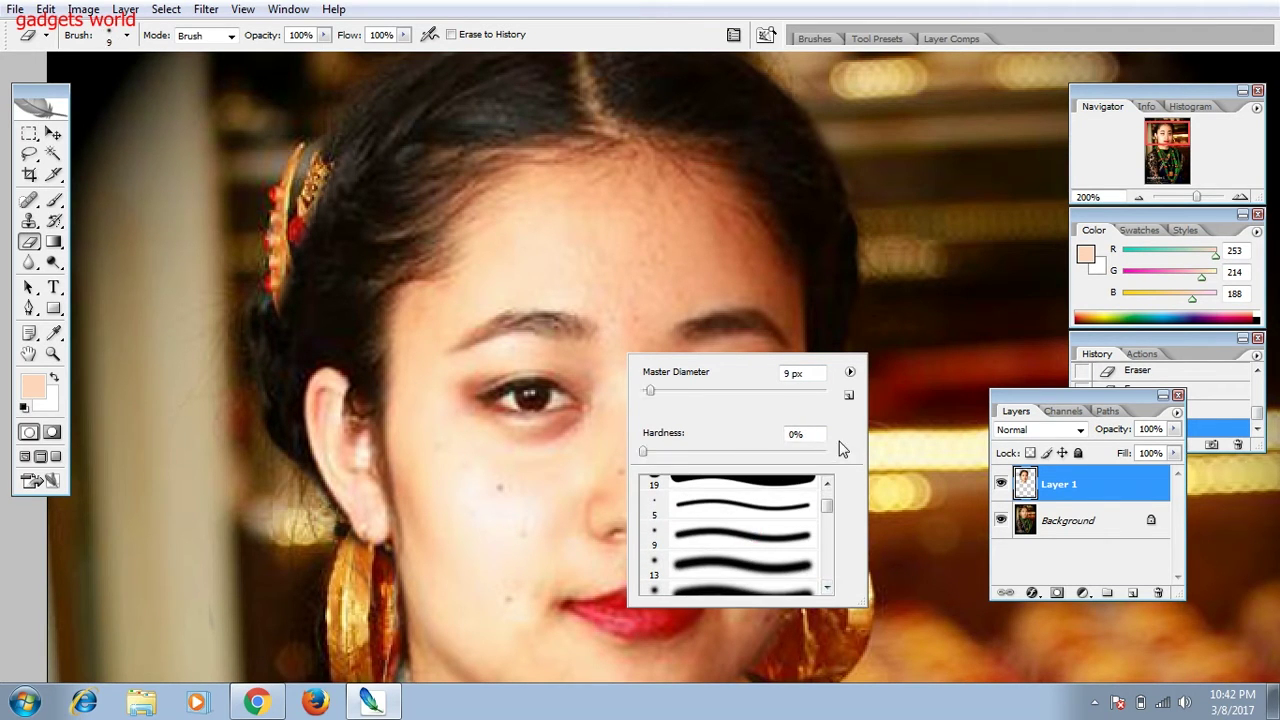
left_click(945, 334)
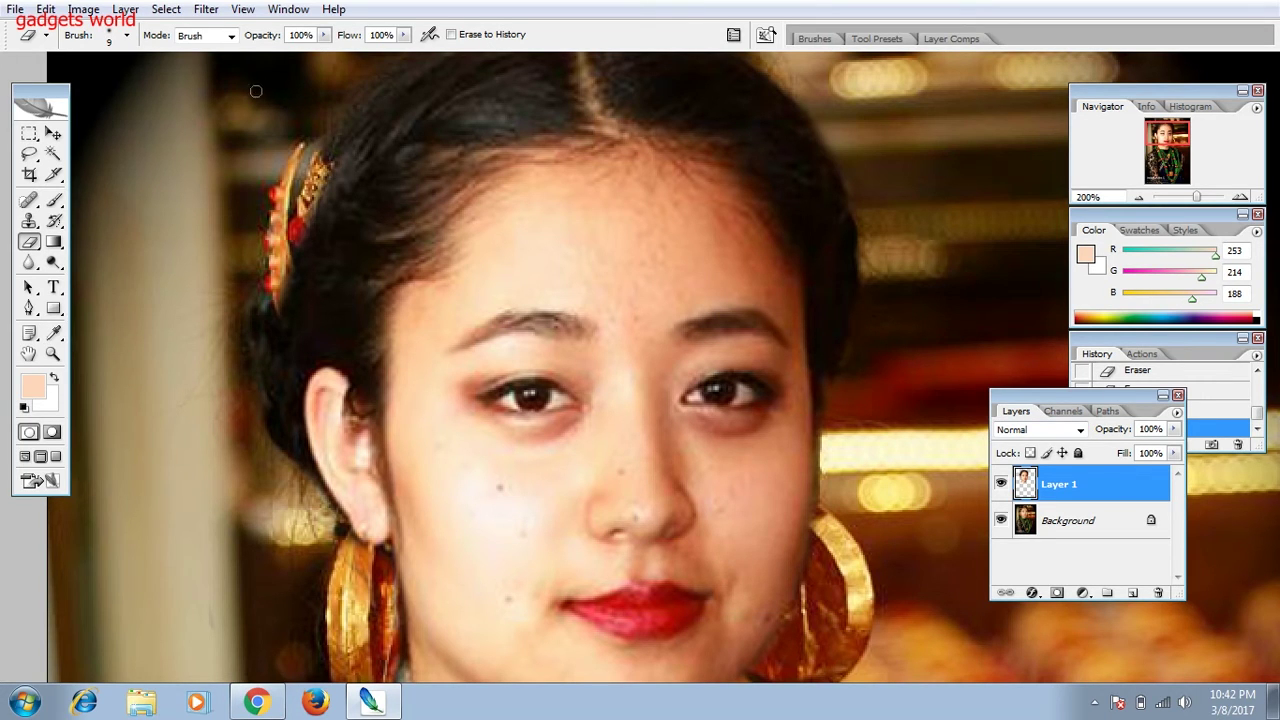
left_click(52, 355)
left_click(88, 37)
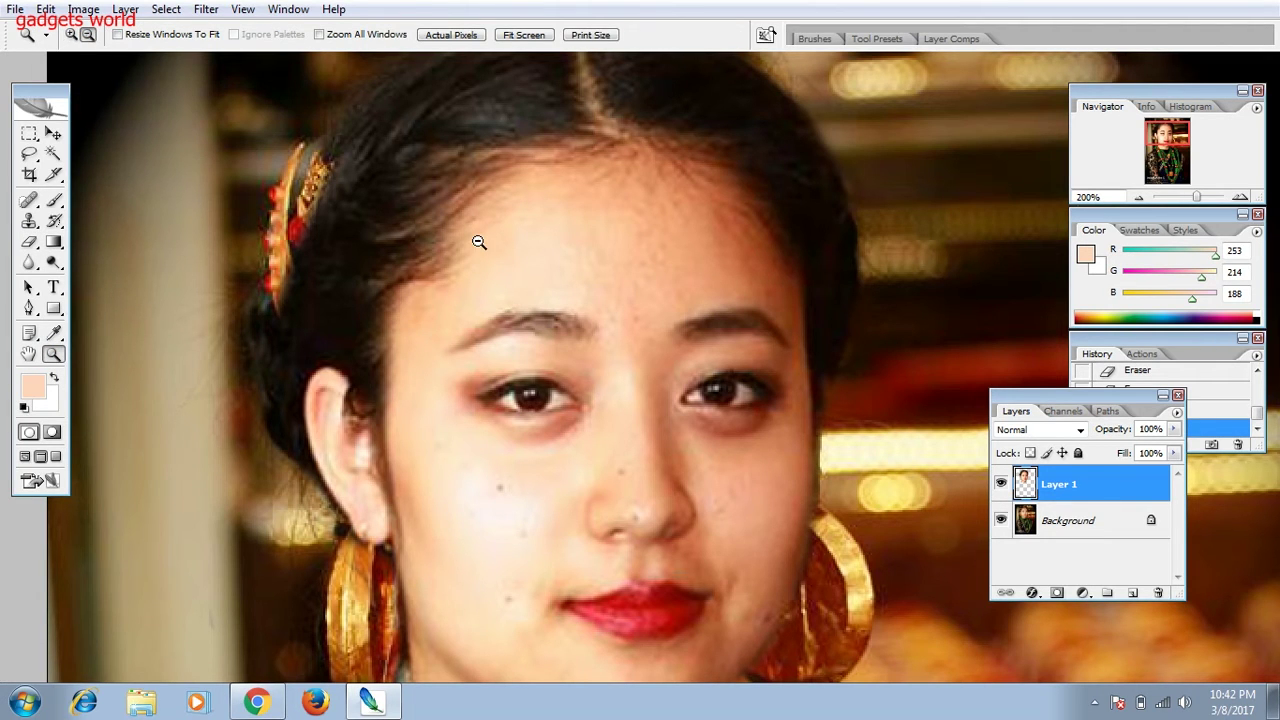
- Zoom out to 50% and move Layer 1's face to line up with the head
left_click(477, 243)
left_click(465, 266)
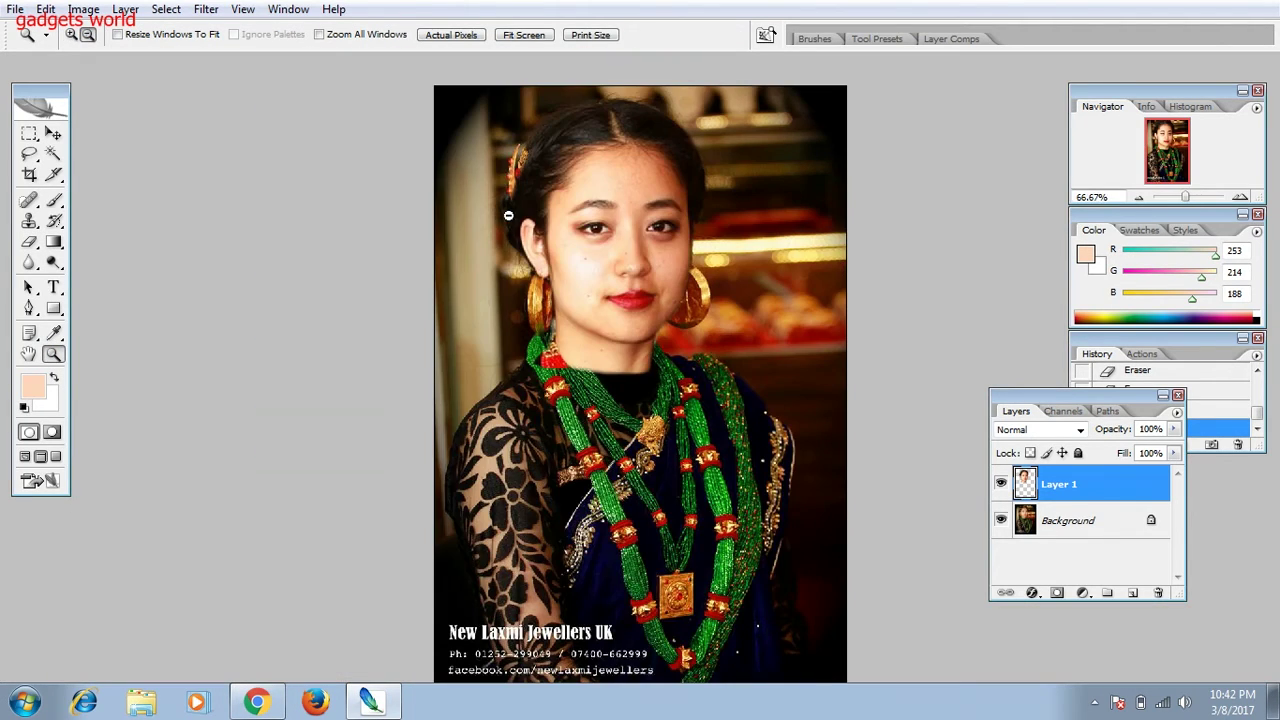
key("v")
right_click(638, 220)
left_click(665, 233)
mouse_move(658, 210)
left_mouse_down()
mouse_move(643, 300)
mouse_move(664, 196)
left_mouse_up()
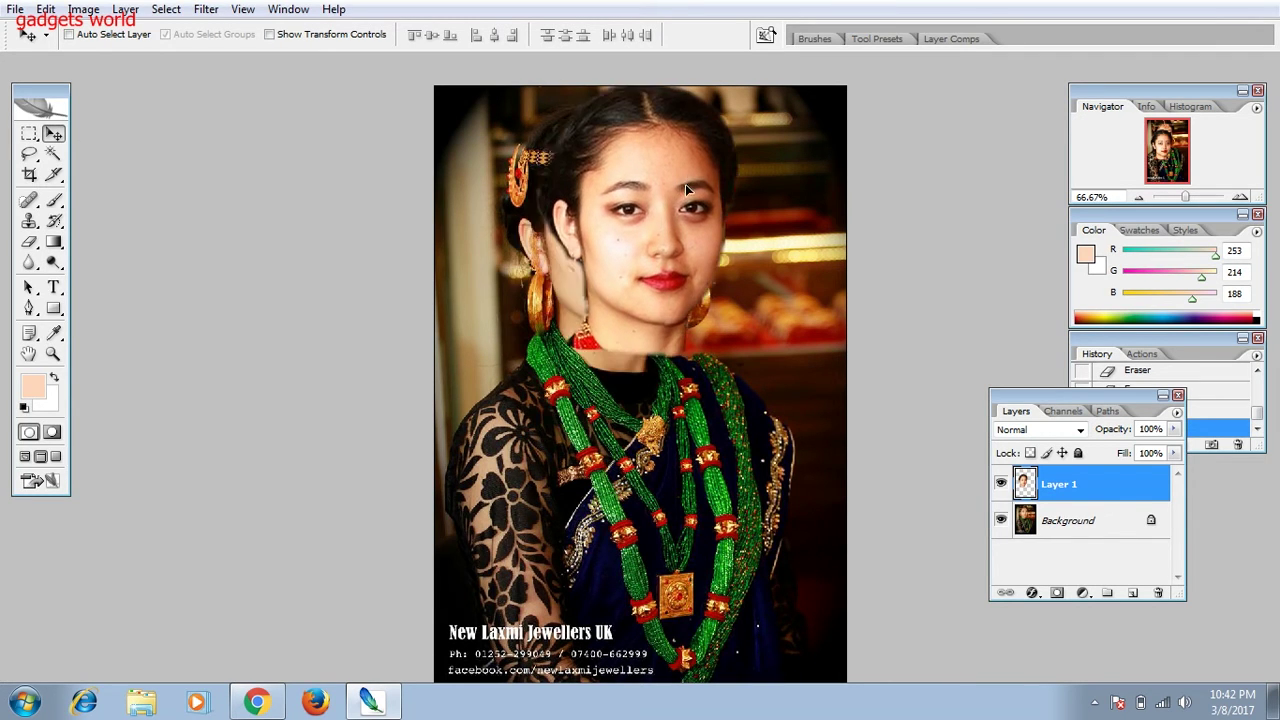
left_click_drag(662, 196, 655, 204)
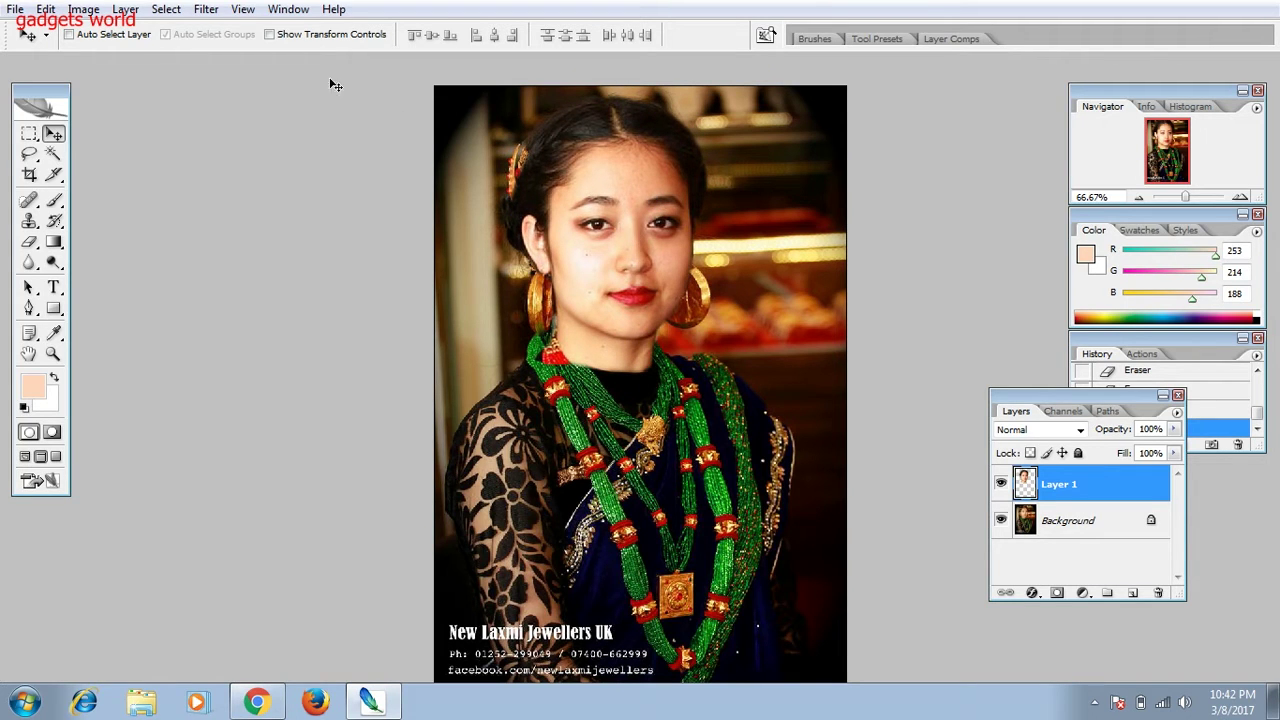
- Enlarge the face layer slightly with transform handles, nudge it up-left, and zoom out
left_click(270, 36)
left_click_drag(747, 379, 754, 382)
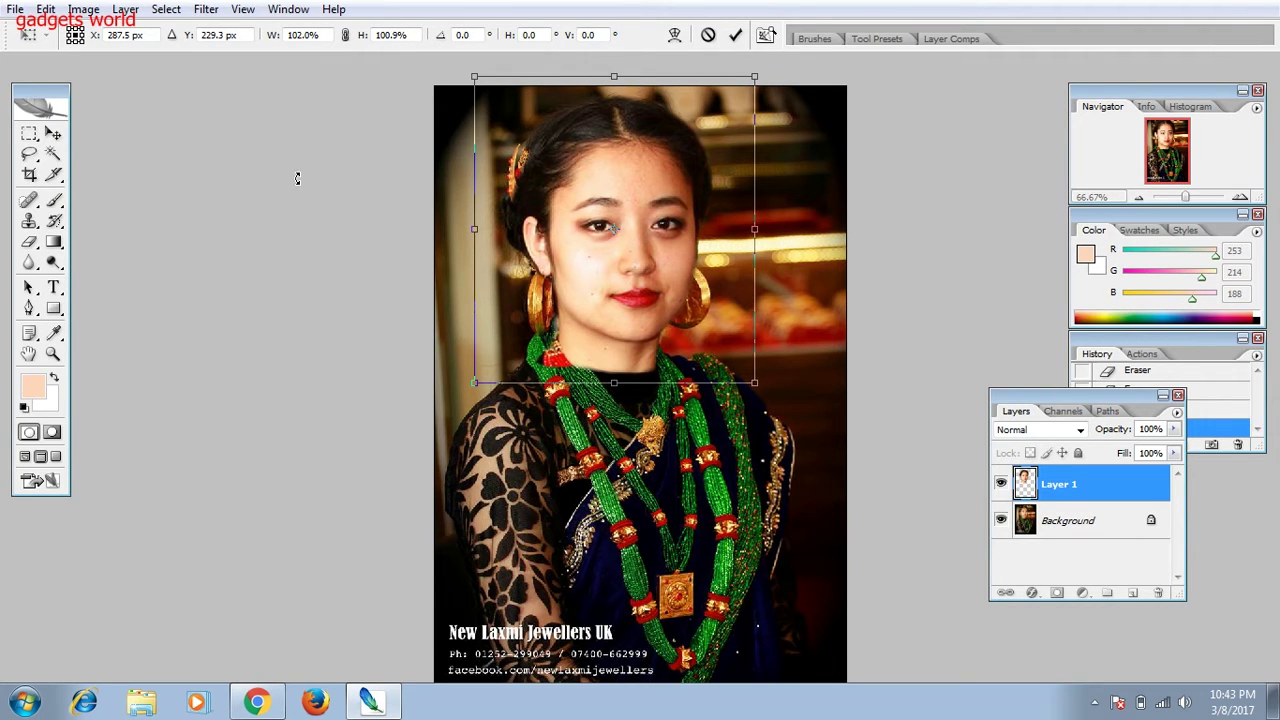
key("Return")
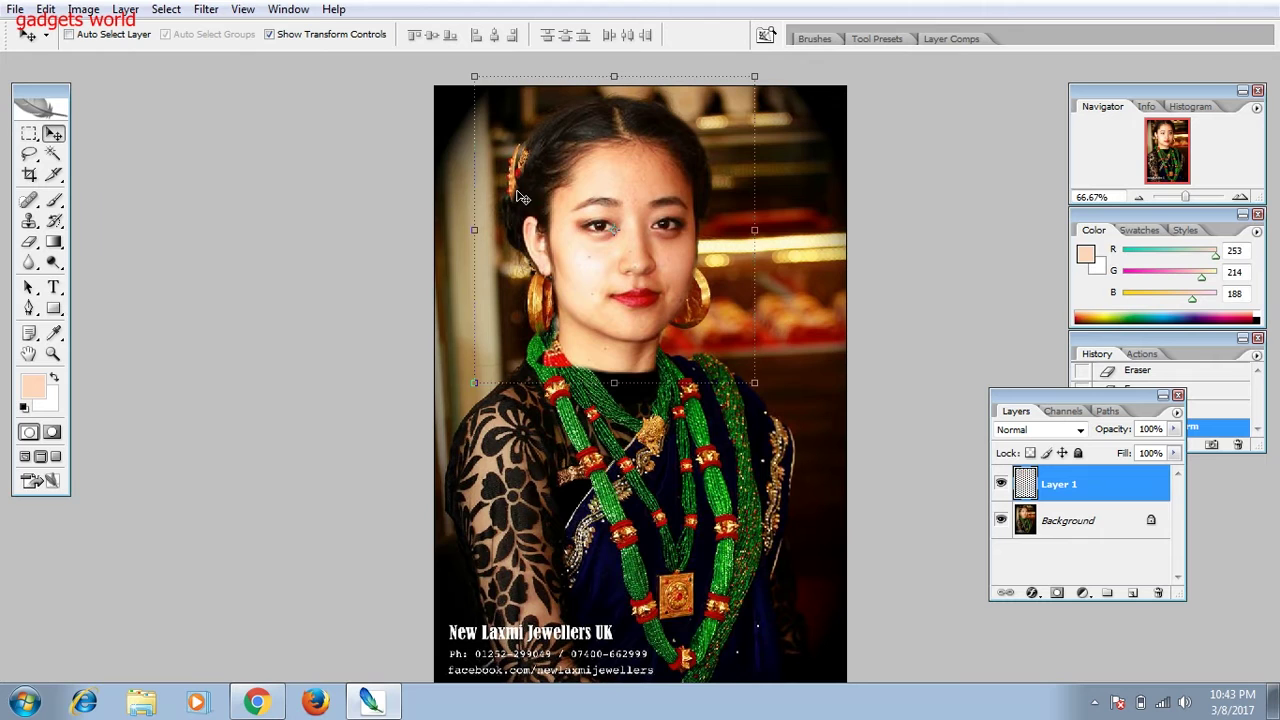
left_click_drag(562, 211, 554, 191)
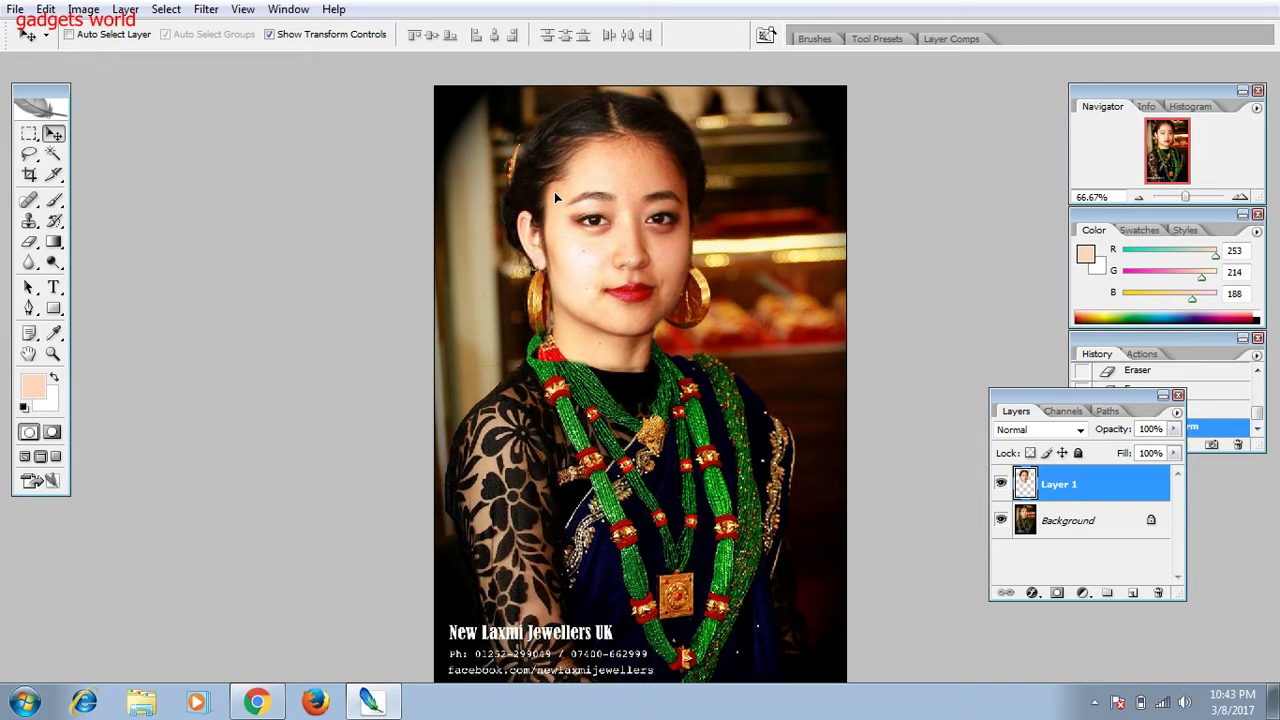
key("z")
left_click(677, 275, "alt")
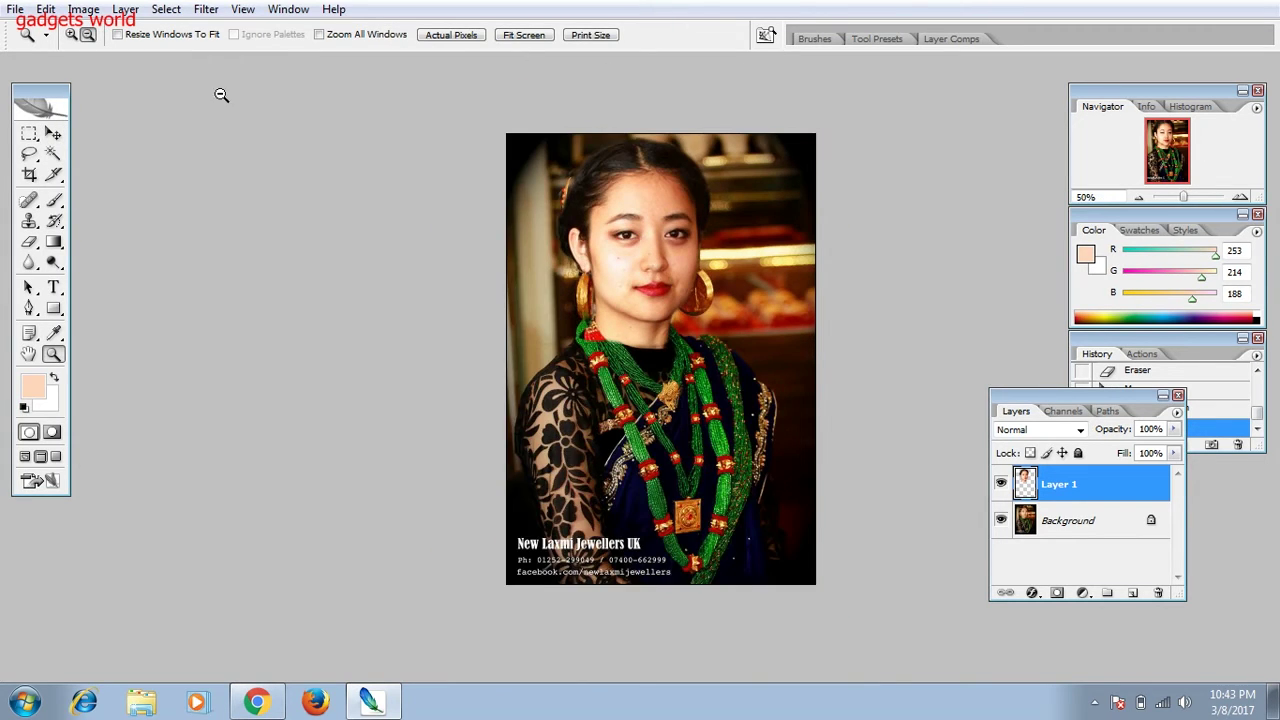
- Zoom in on the face to 200%
left_click(725, 312)
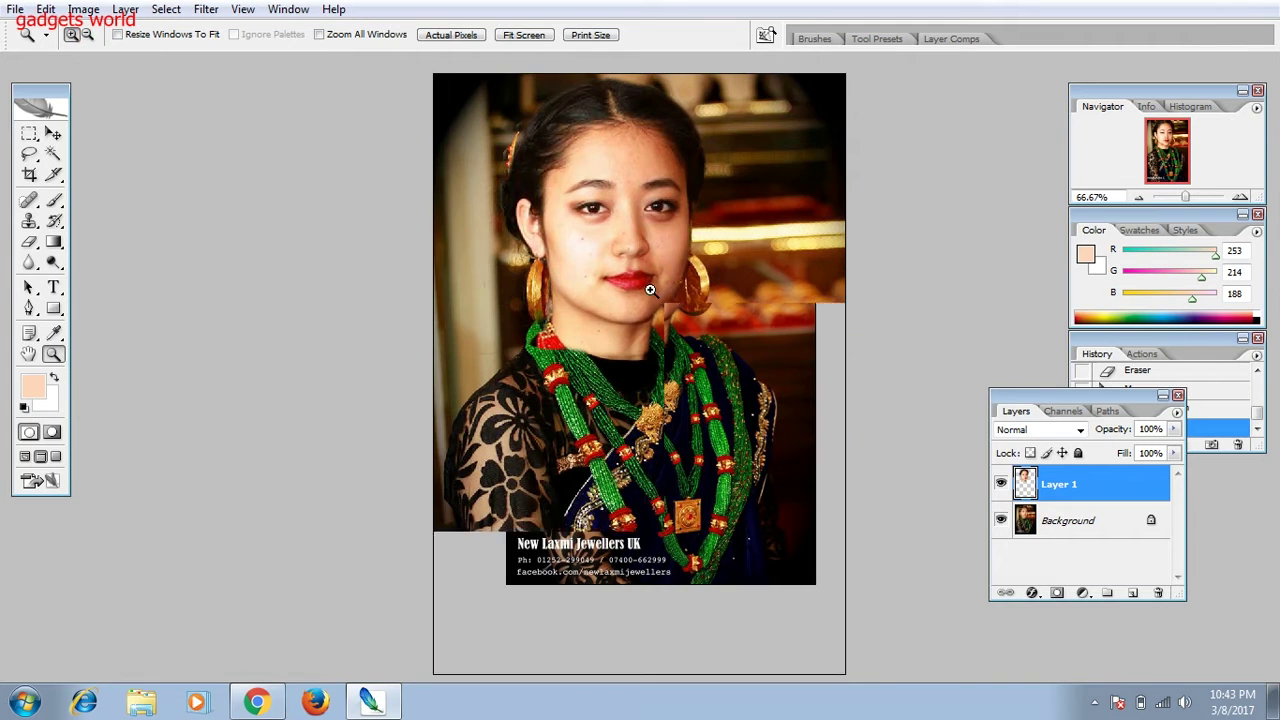
left_click(575, 270)
left_click(777, 235)
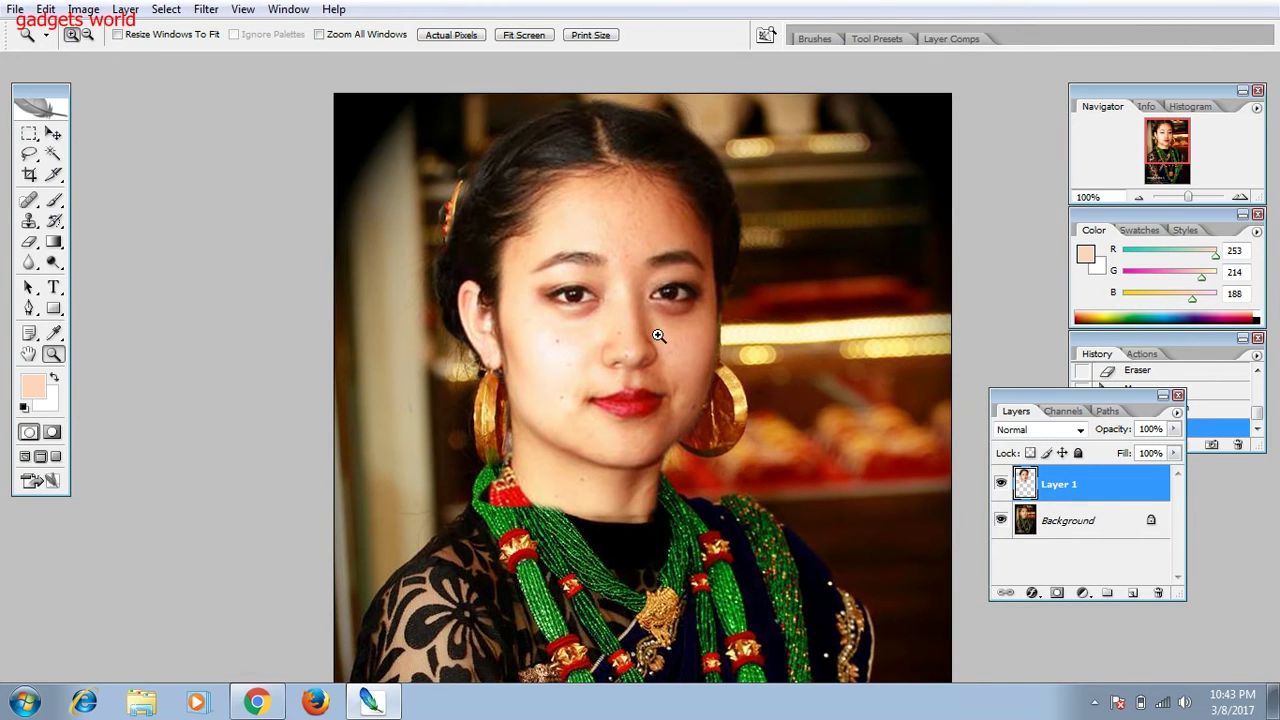
left_click(662, 330)
scroll(781, 212, "up", 2)
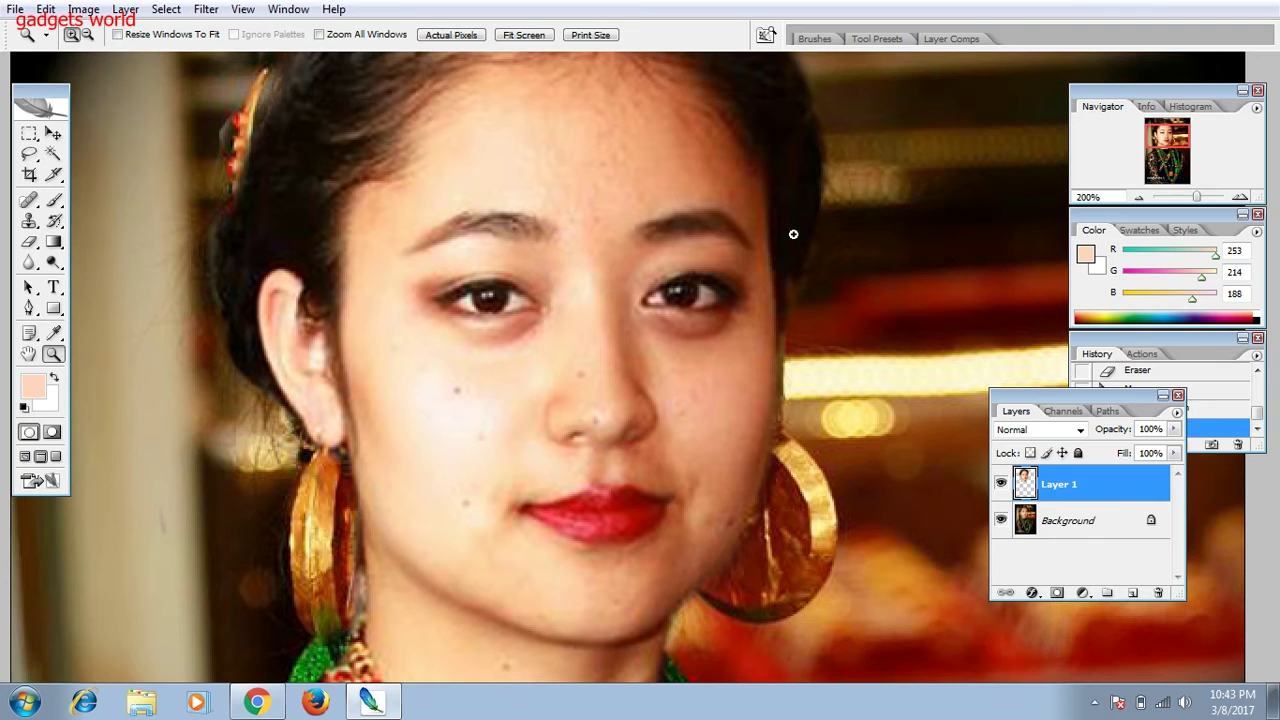
- Set Layer 1 opacity to 73% and pan up to the forehead jewellery
left_click(1174, 429)
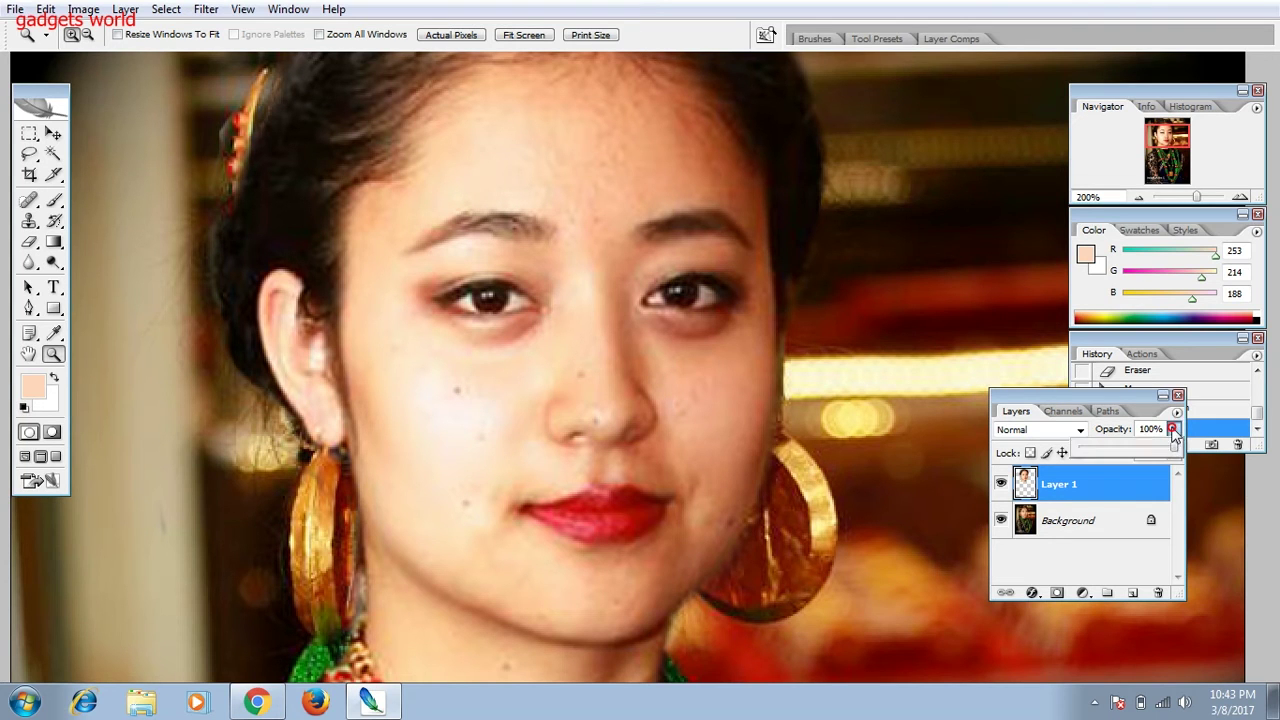
left_click_drag(1106, 450, 1099, 447)
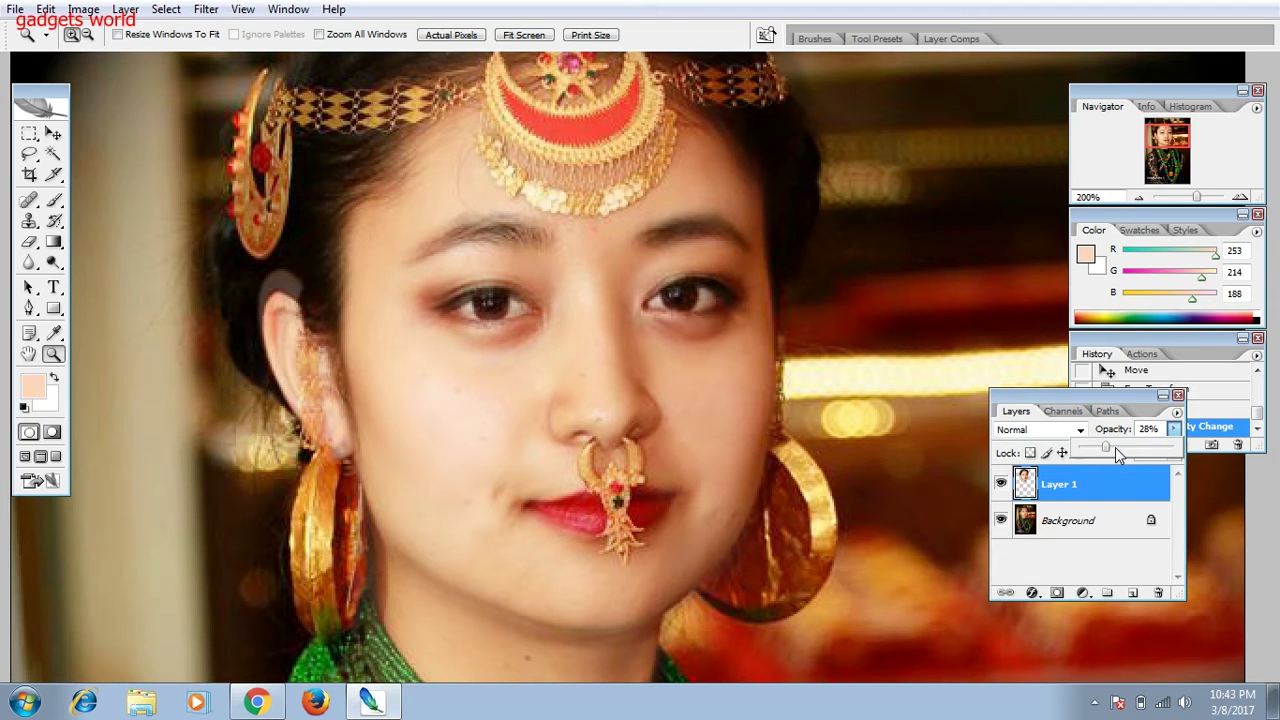
left_click(1116, 454)
left_click_drag(1126, 453, 1130, 453)
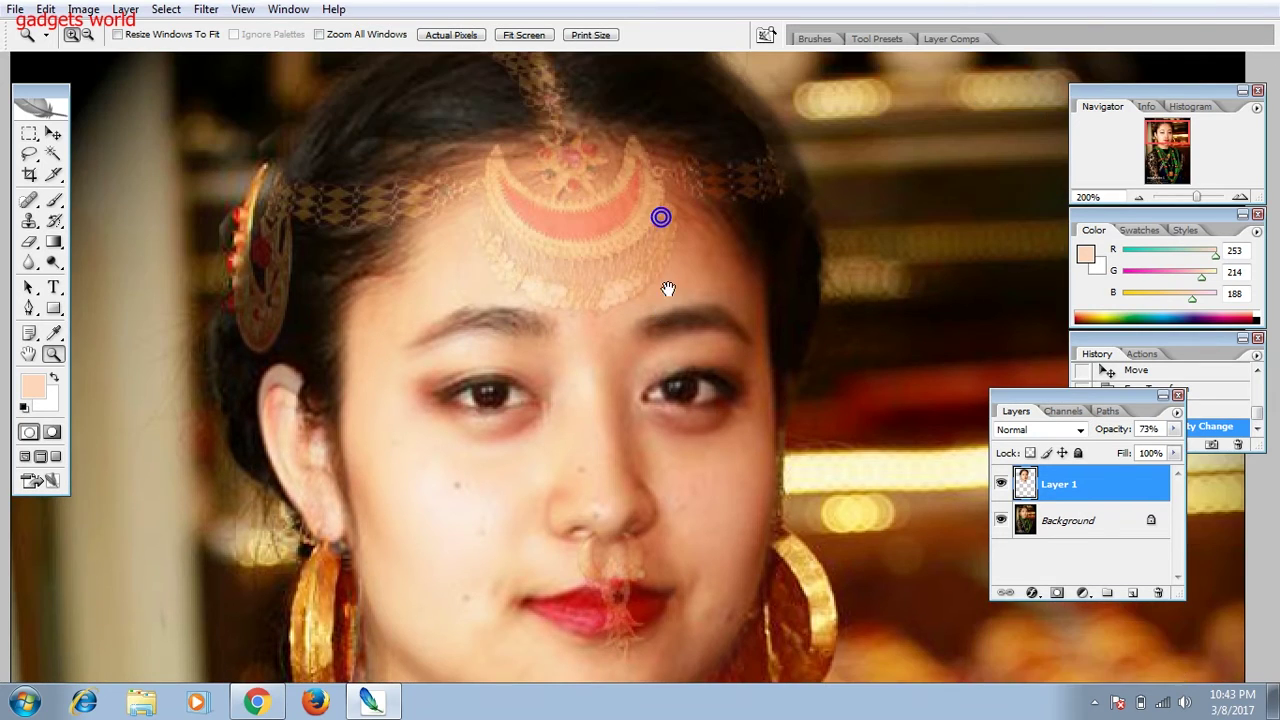
left_click_drag(661, 218, 691, 349)
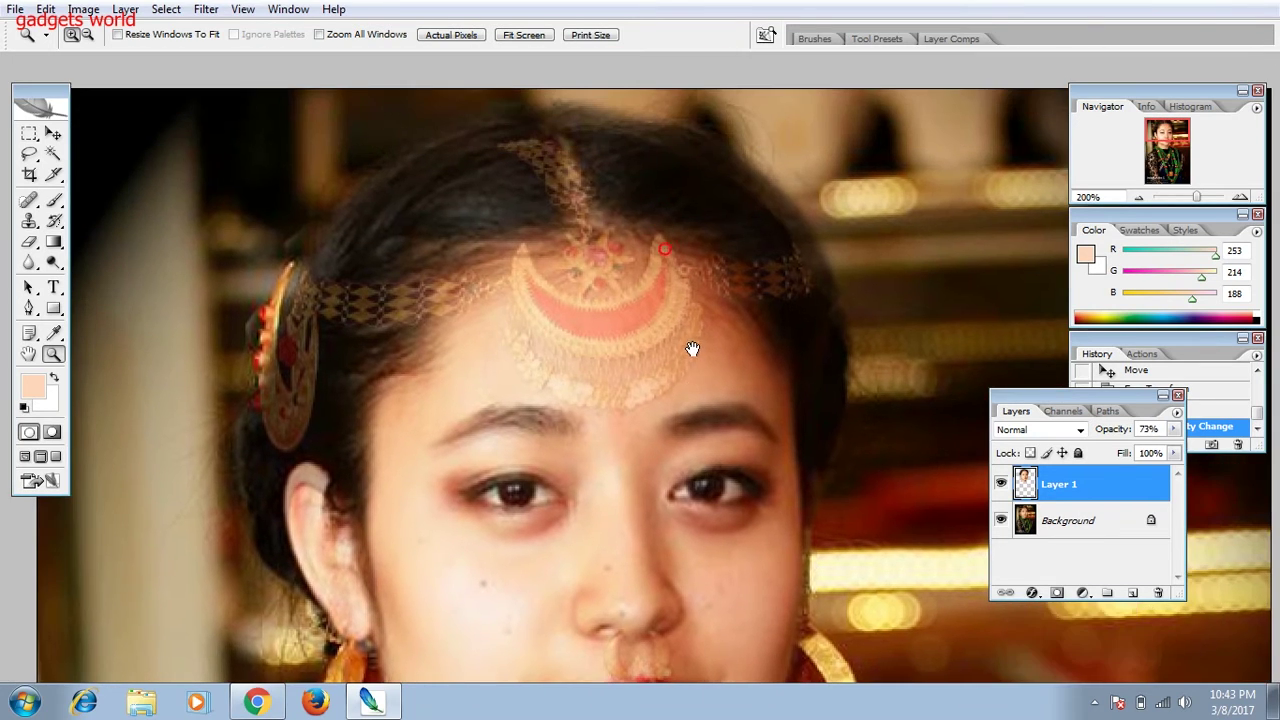
left_click_drag(700, 283, 683, 408)
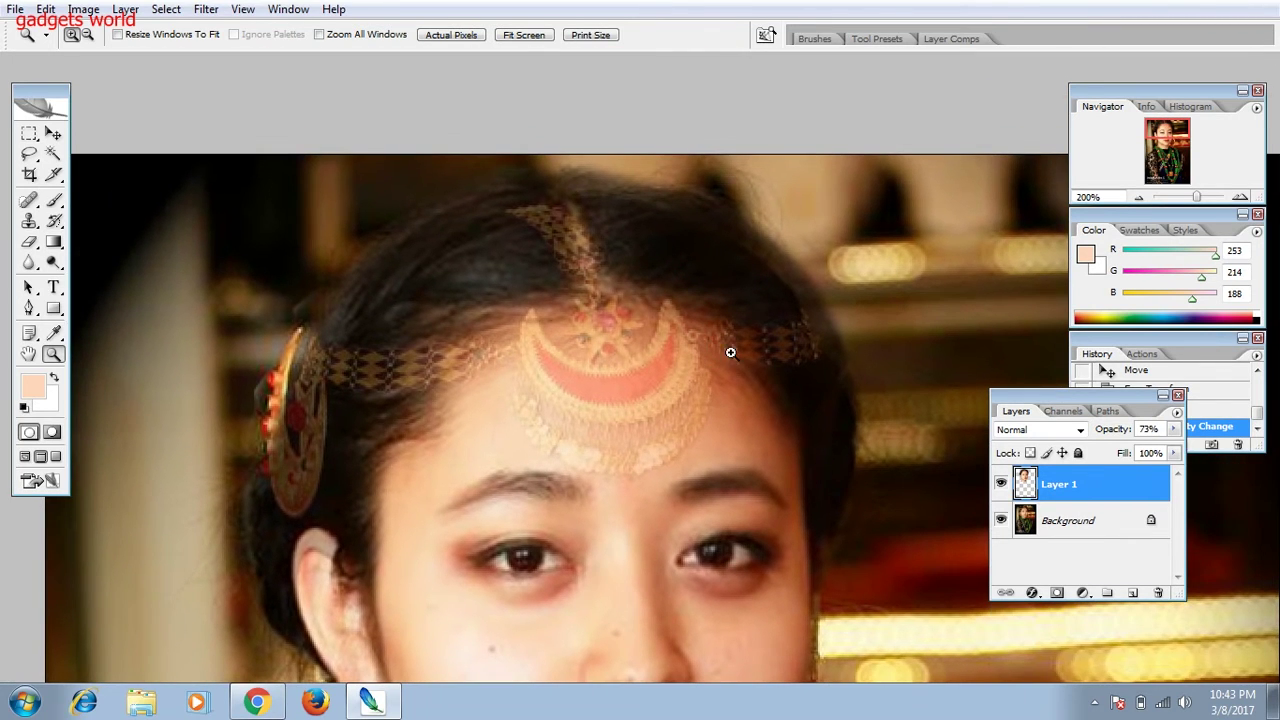
left_click(33, 244)
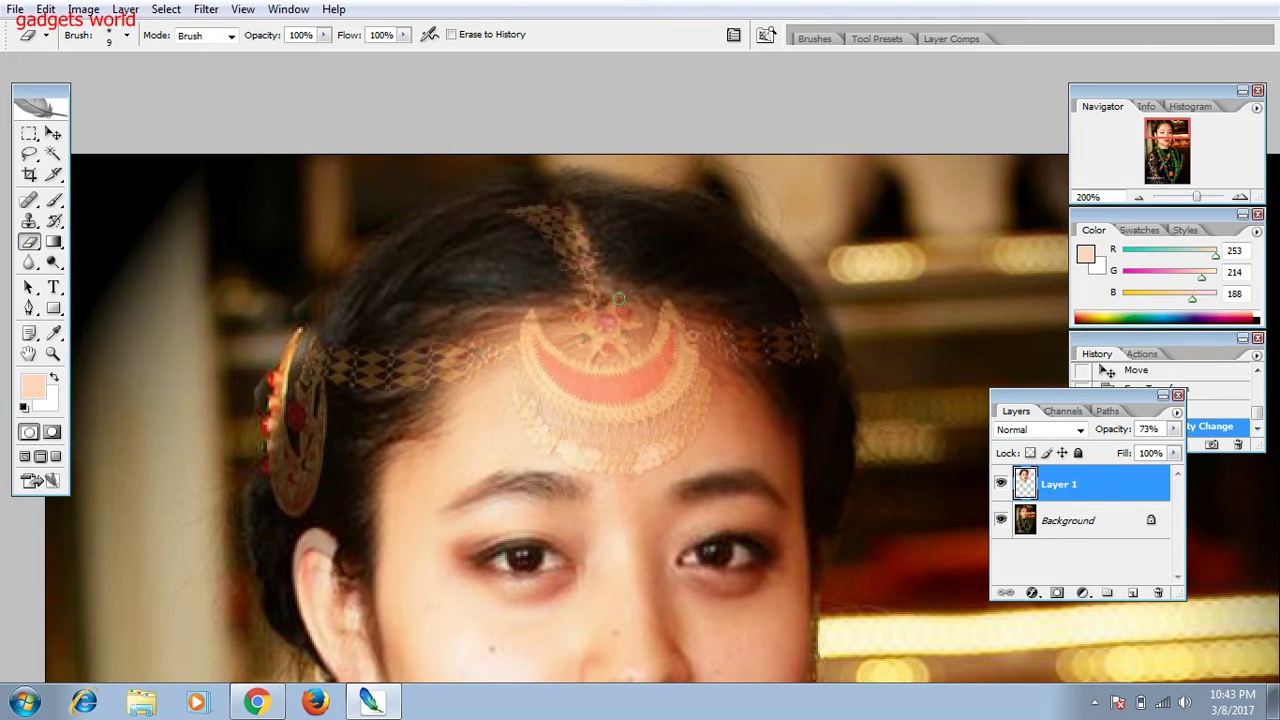
- Set the eraser to a soft 13 px brush raised to 20, and erase along the parting
right_click(586, 251)
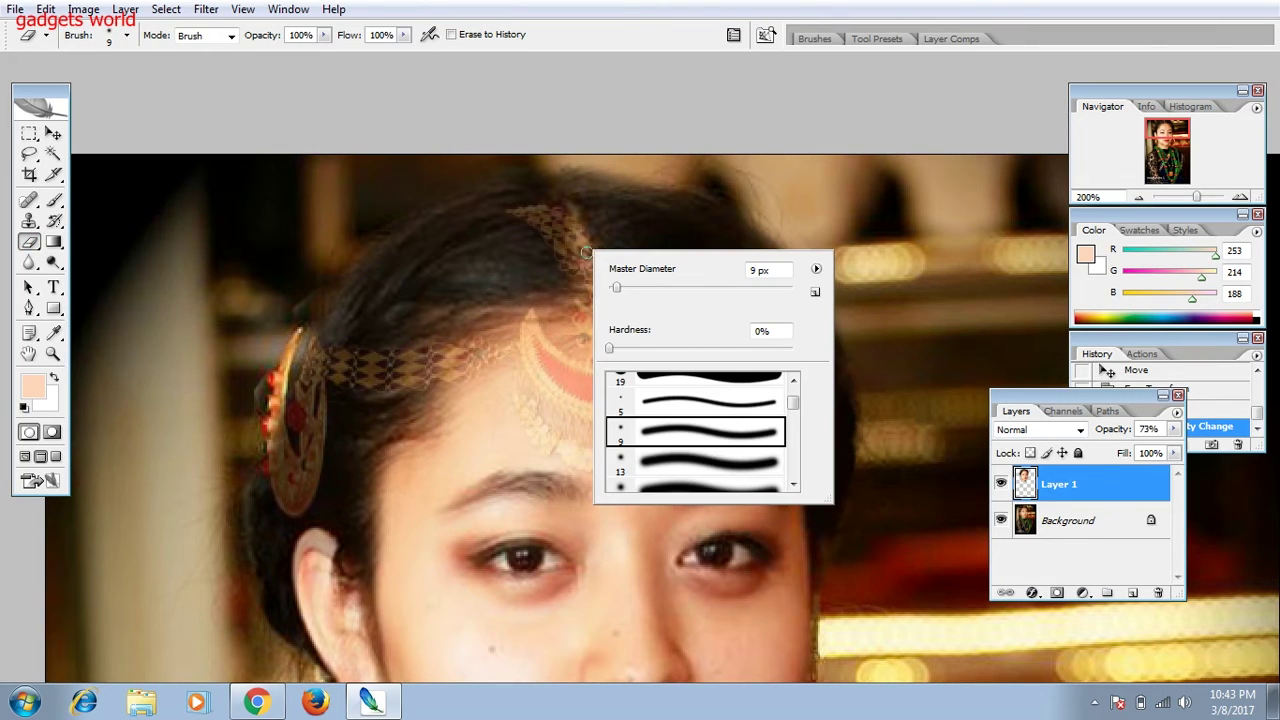
left_click(793, 484)
left_click(738, 432)
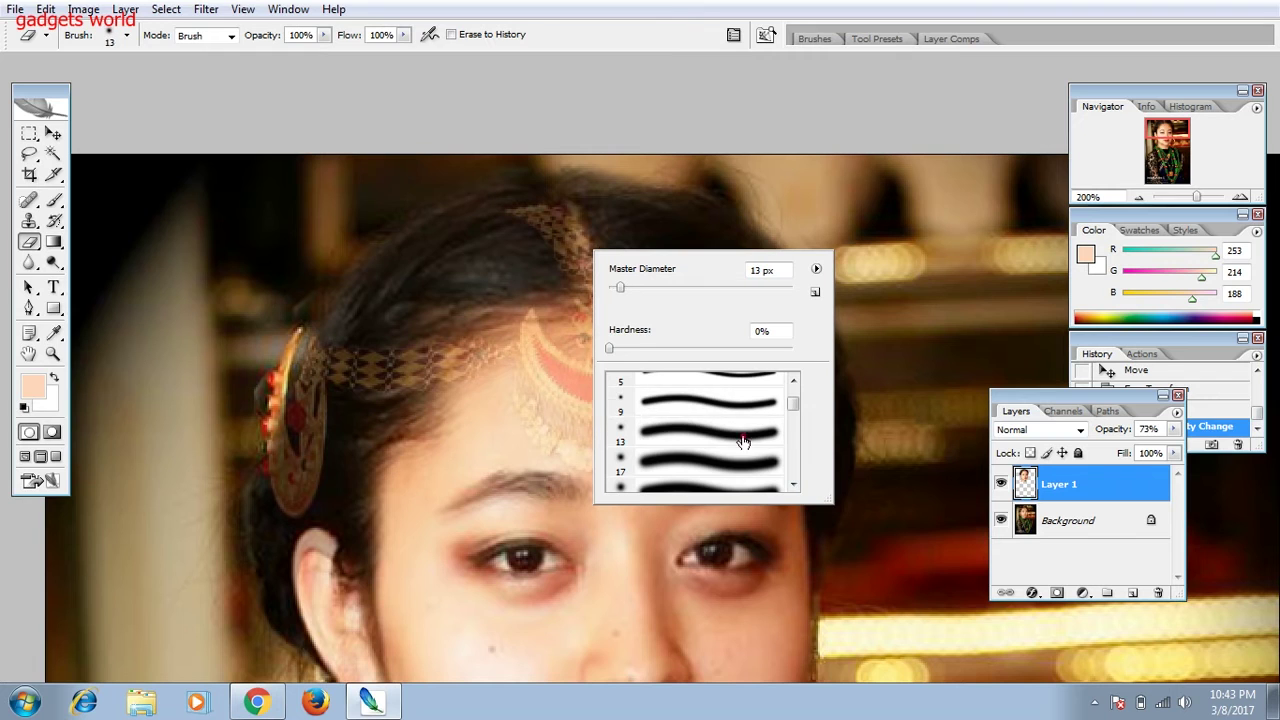
left_click(558, 224)
left_click(558, 222)
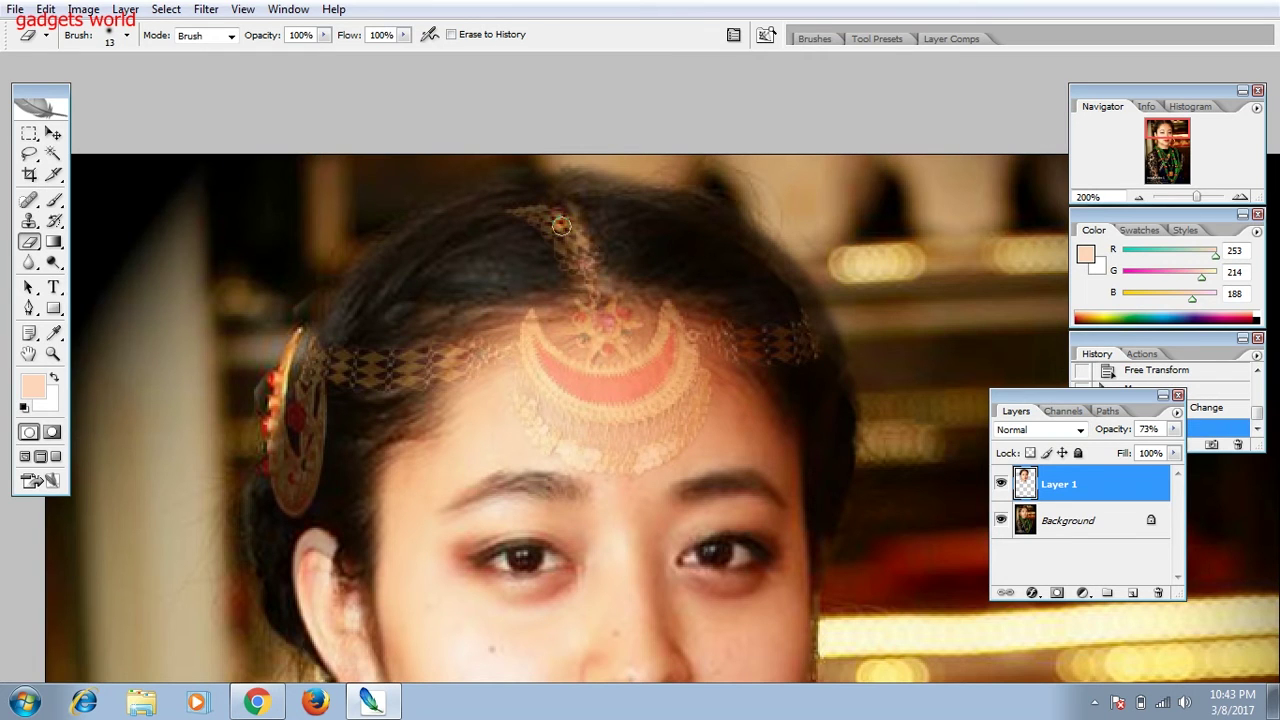
key("bracketright")
mouse_move(572, 252)
left_mouse_down()
mouse_move(522, 210)
mouse_move(590, 275)
mouse_move(590, 335)
mouse_move(617, 327)
mouse_move(595, 353)
mouse_move(592, 333)
left_mouse_up()
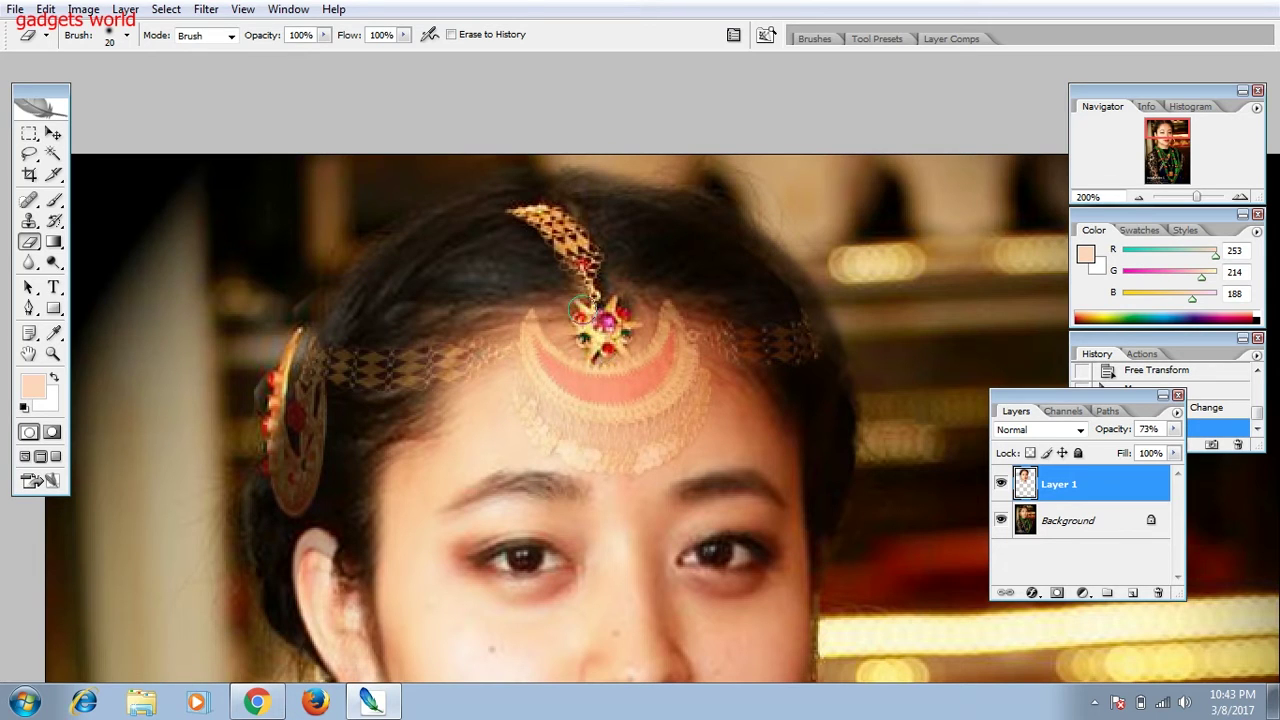
- Erase over the crescent pendant, the gold coins below it and the chain to its right
left_click(584, 310)
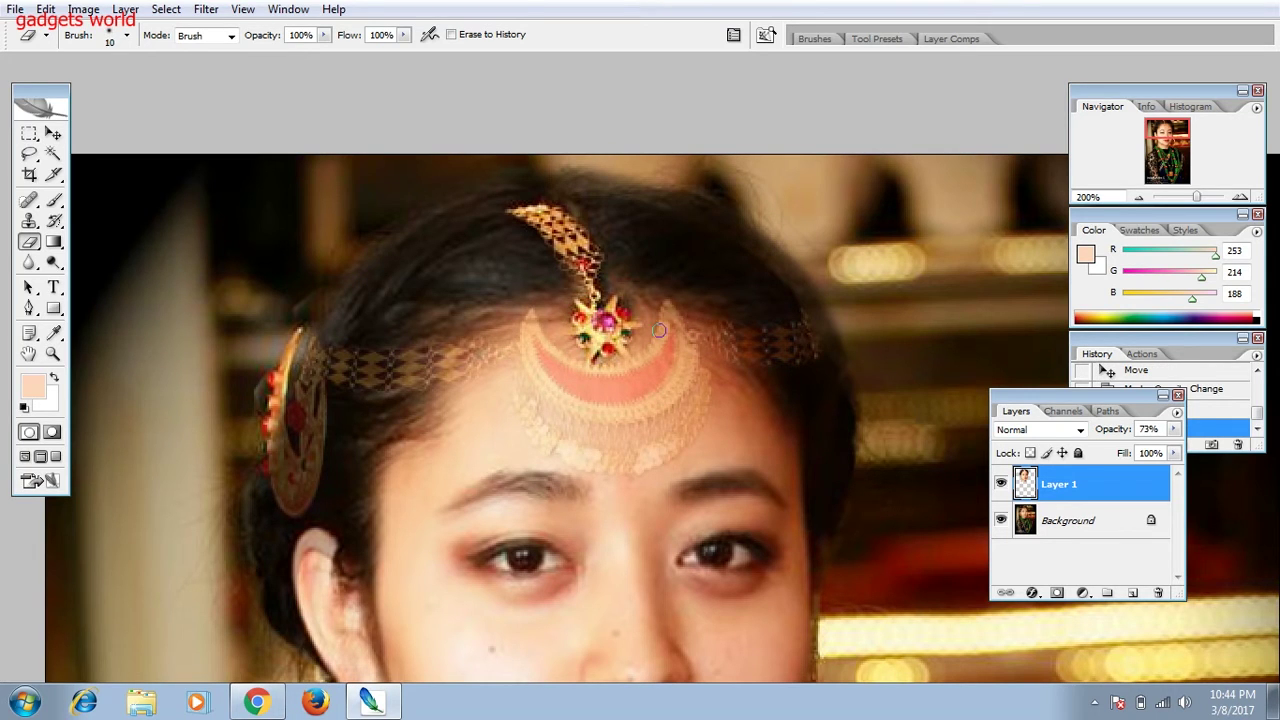
mouse_move(665, 315)
left_mouse_down()
mouse_move(643, 355)
mouse_move(540, 345)
mouse_move(522, 395)
mouse_move(540, 424)
left_mouse_up()
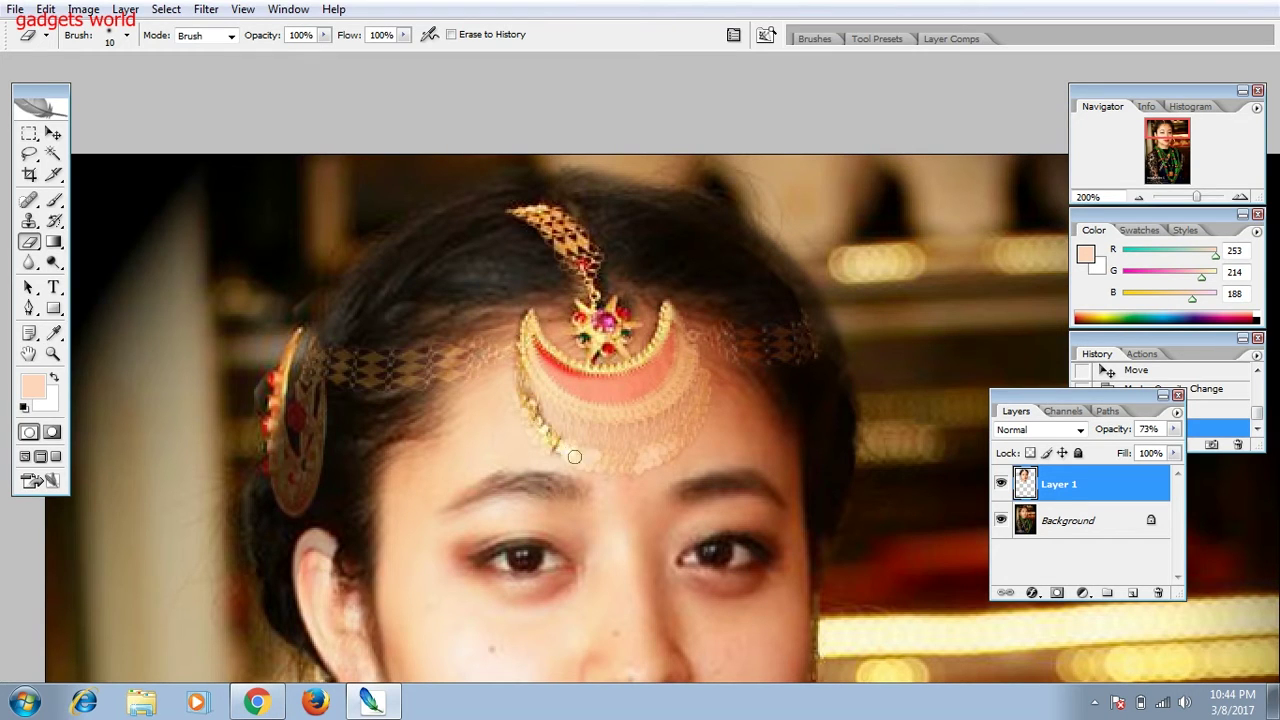
mouse_move(643, 458)
left_mouse_down()
mouse_move(685, 425)
mouse_move(709, 371)
mouse_move(684, 365)
mouse_move(665, 395)
mouse_move(597, 418)
mouse_move(556, 400)
mouse_move(522, 350)
left_mouse_up()
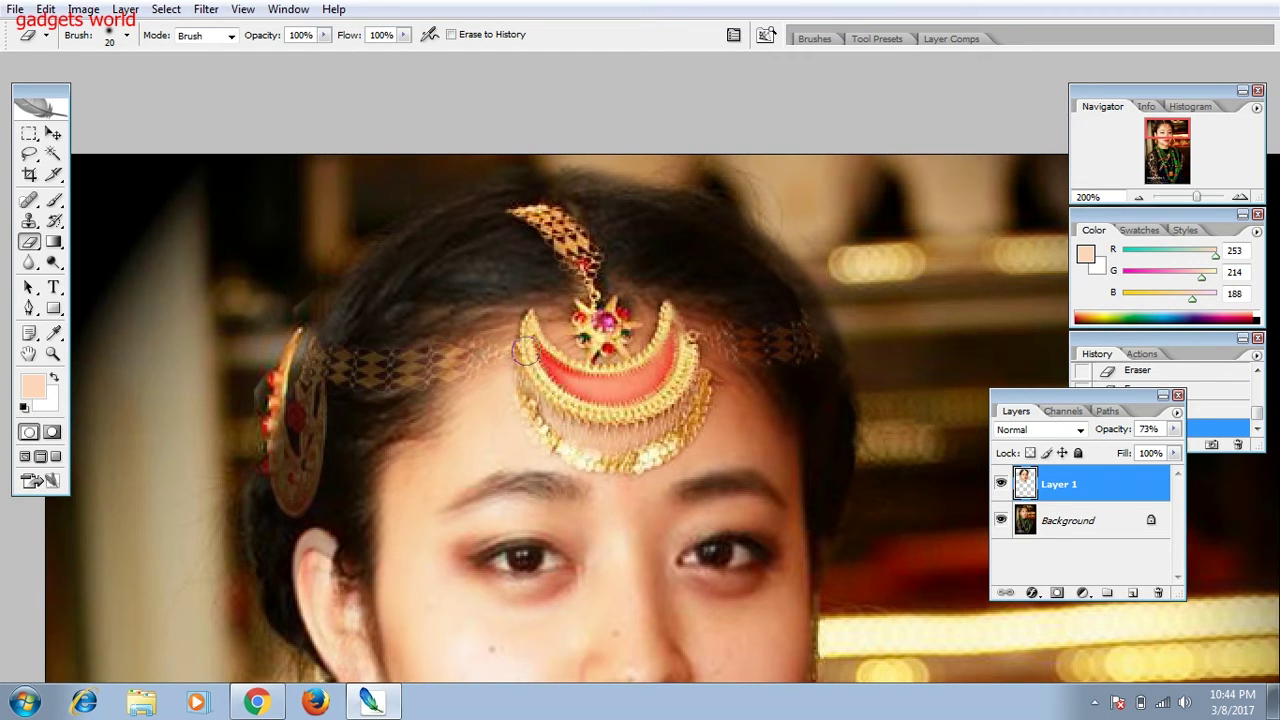
mouse_move(796, 360)
left_mouse_down()
mouse_move(700, 338)
mouse_move(797, 334)
mouse_move(791, 357)
mouse_move(728, 343)
mouse_move(803, 327)
mouse_move(812, 355)
left_mouse_up()
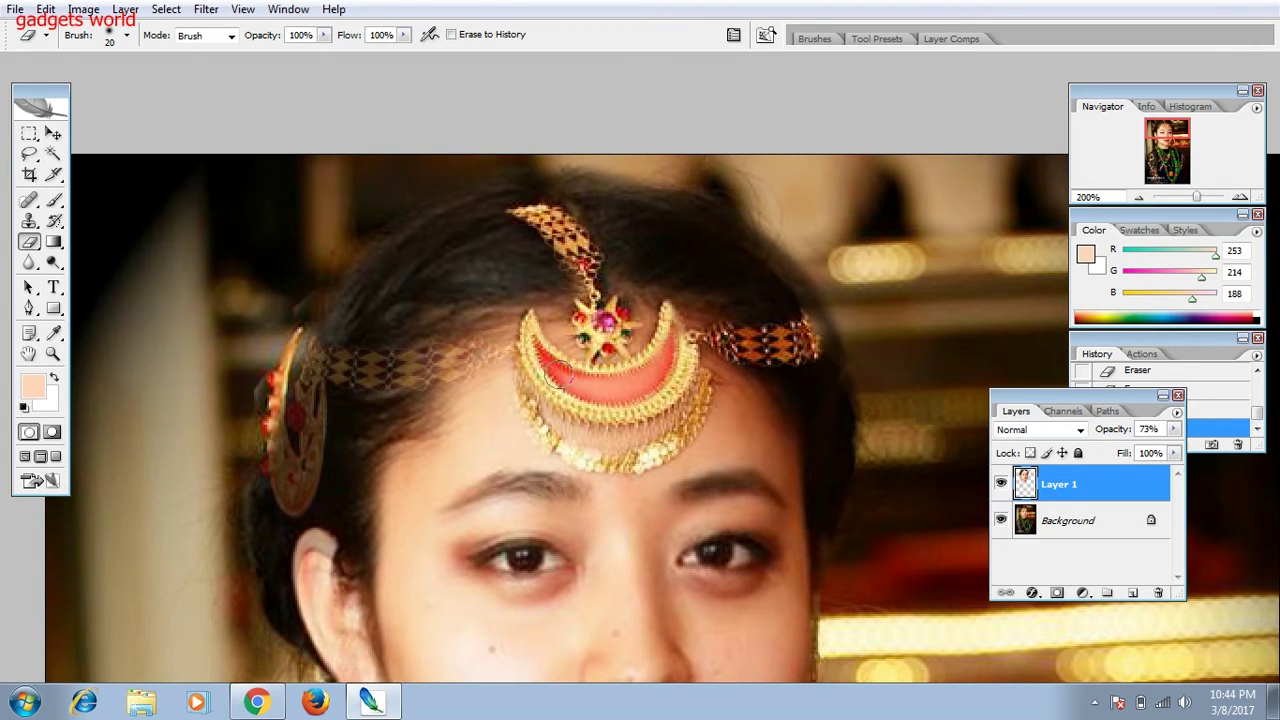
mouse_move(434, 322)
left_mouse_down()
mouse_move(768, 290)
mouse_move(672, 314)
mouse_move(620, 305)
mouse_move(715, 302)
mouse_move(640, 318)
mouse_move(660, 320)
mouse_move(796, 278)
left_mouse_up()
- Erase the face layer over the chain's left end, side medallion, right band and coin fringe
mouse_move(683, 289)
left_mouse_down()
mouse_move(598, 312)
mouse_move(568, 445)
mouse_move(558, 290)
mouse_move(575, 275)
mouse_move(557, 415)
mouse_move(568, 445)
mouse_move(592, 432)
mouse_move(600, 308)
left_mouse_up()
mouse_move(748, 265)
left_mouse_down()
mouse_move(502, 322)
mouse_move(522, 365)
mouse_move(488, 331)
left_mouse_up()
mouse_move(762, 362)
left_mouse_down()
mouse_move(715, 340)
mouse_move(829, 349)
mouse_move(828, 294)
left_mouse_up()
mouse_move(728, 329)
left_mouse_down()
mouse_move(650, 370)
mouse_move(587, 352)
mouse_move(541, 277)
left_mouse_up()
- Erase over the left earring hook and lower the face layer opacity to 55%
left_click_drag(480, 452, 554, 274)
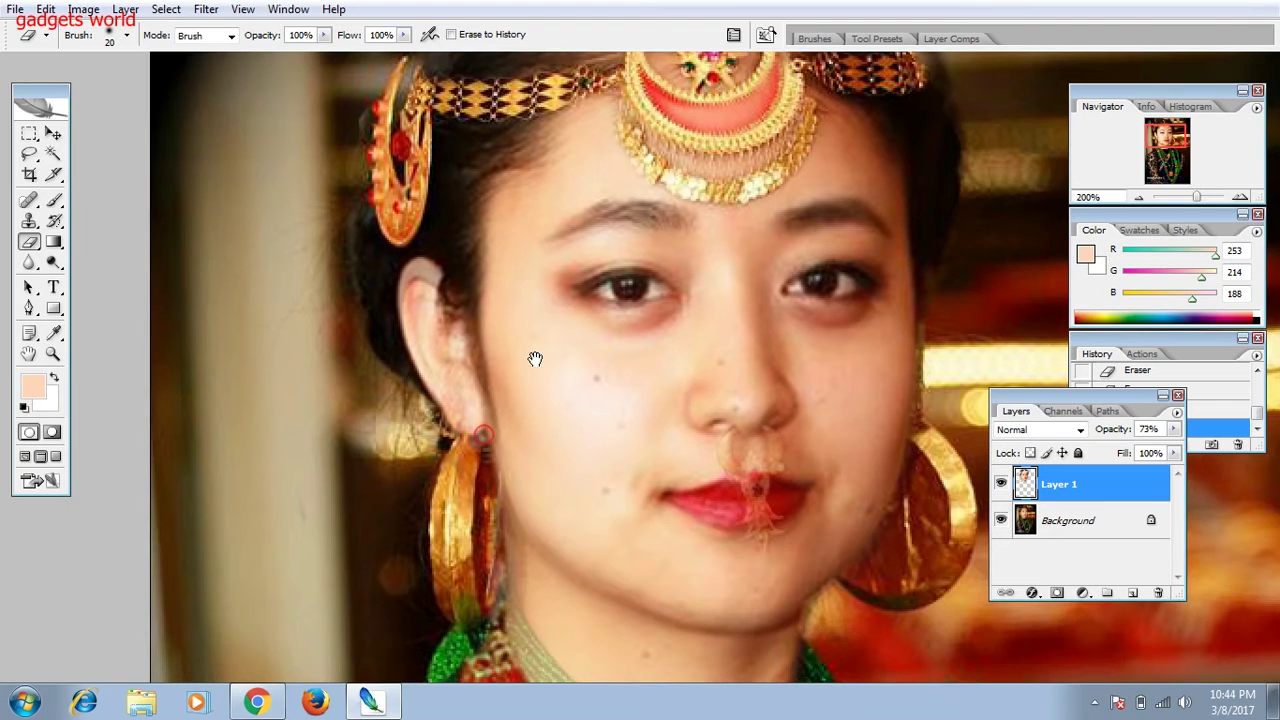
left_click_drag(468, 438, 475, 443)
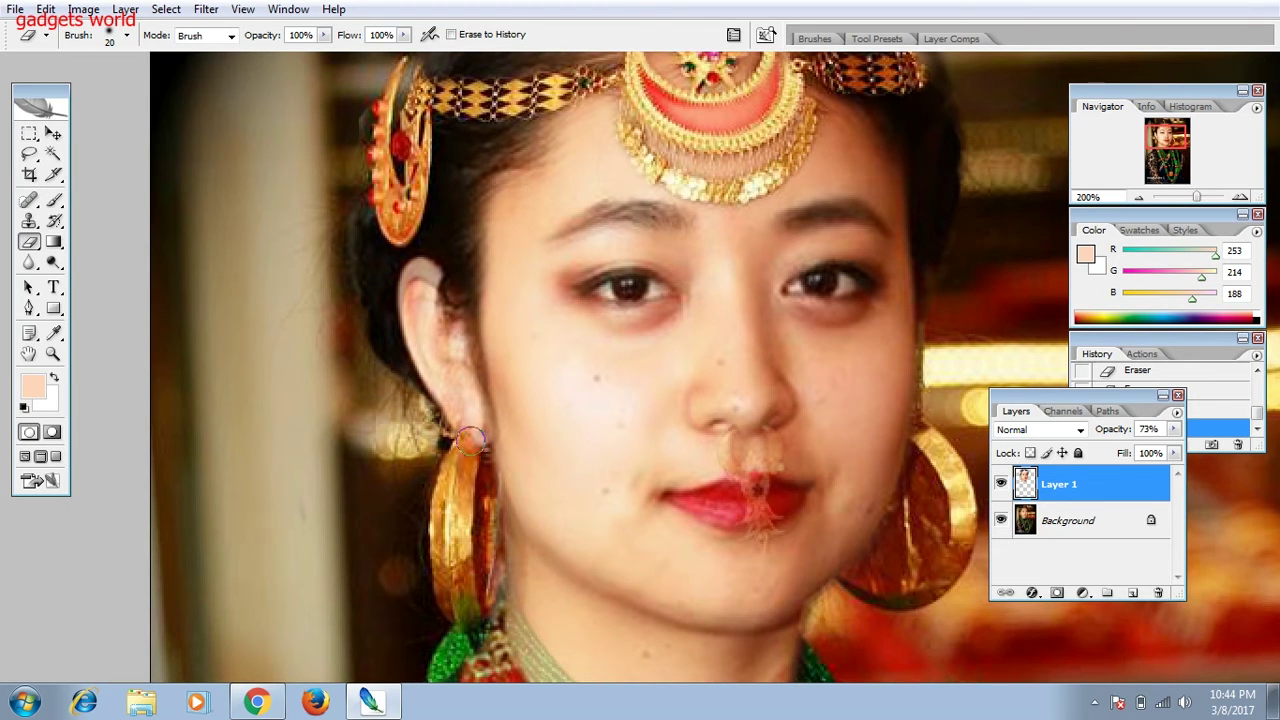
left_click_drag(460, 456, 478, 440)
left_click(1172, 429)
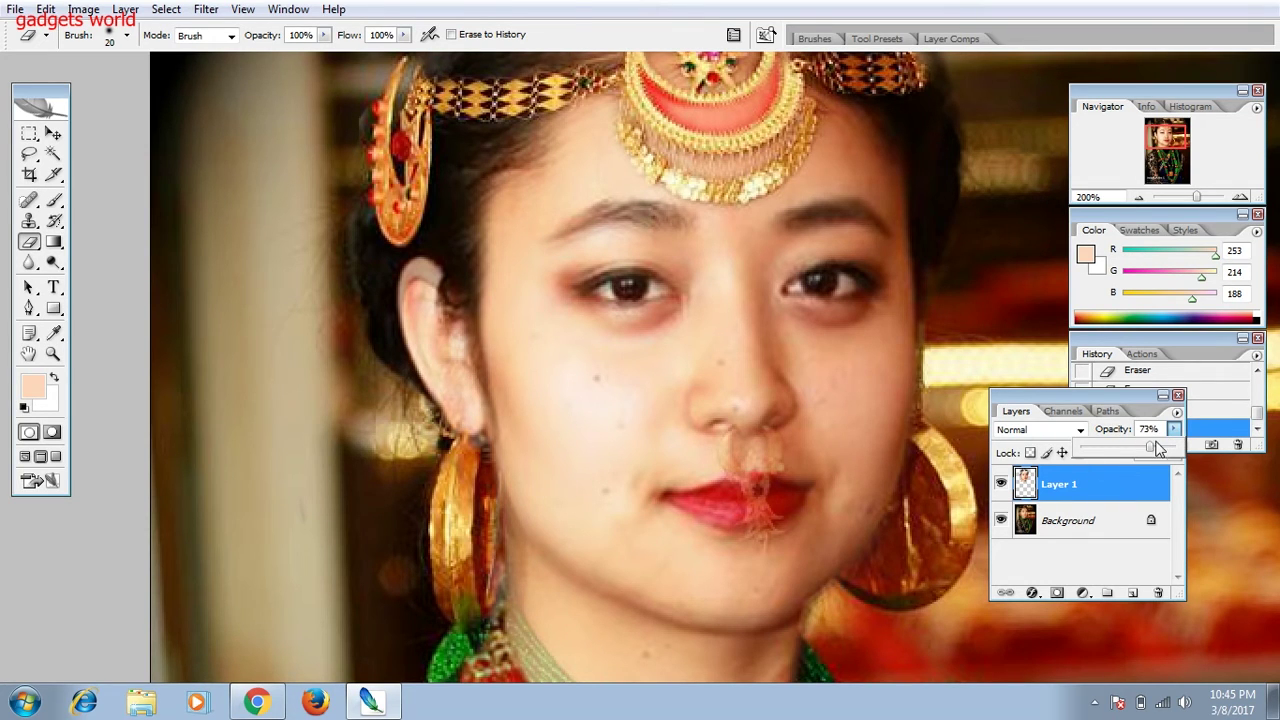
left_click(1151, 453)
- Zoom to 300% on the nose ring and set the eraser size to 10 px
left_click_drag(1145, 455, 1142, 455)
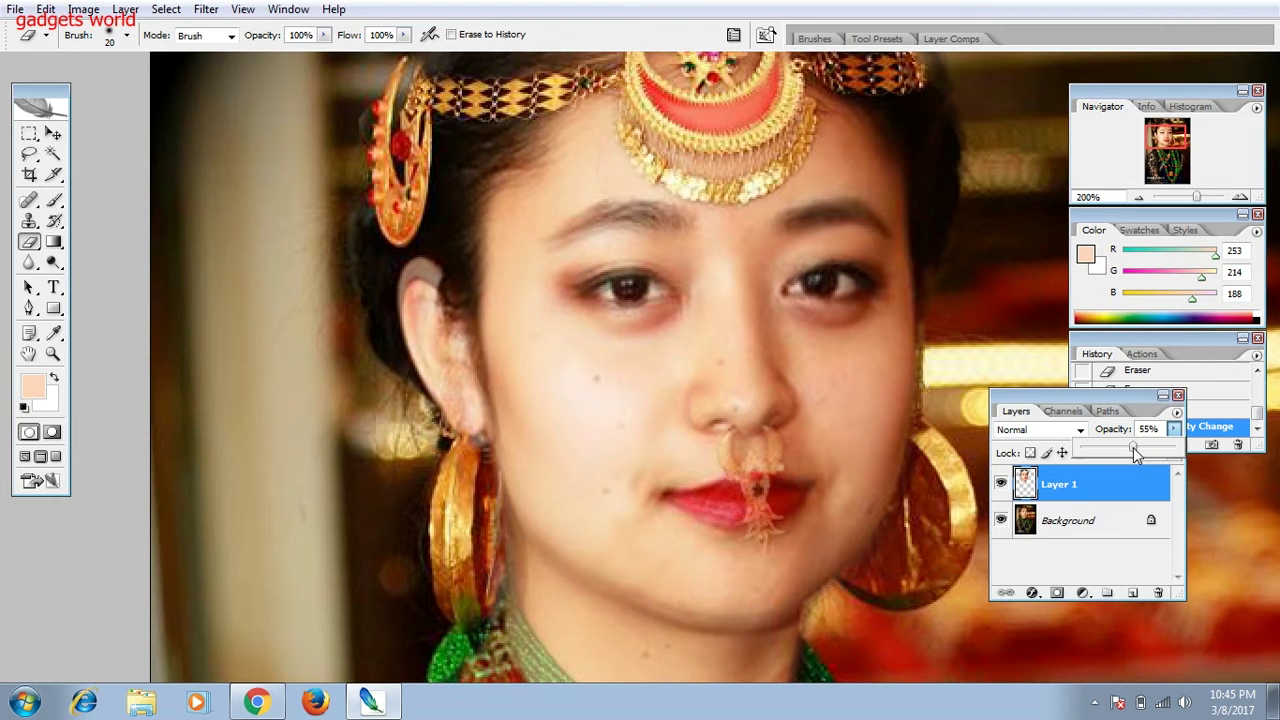
key("z")
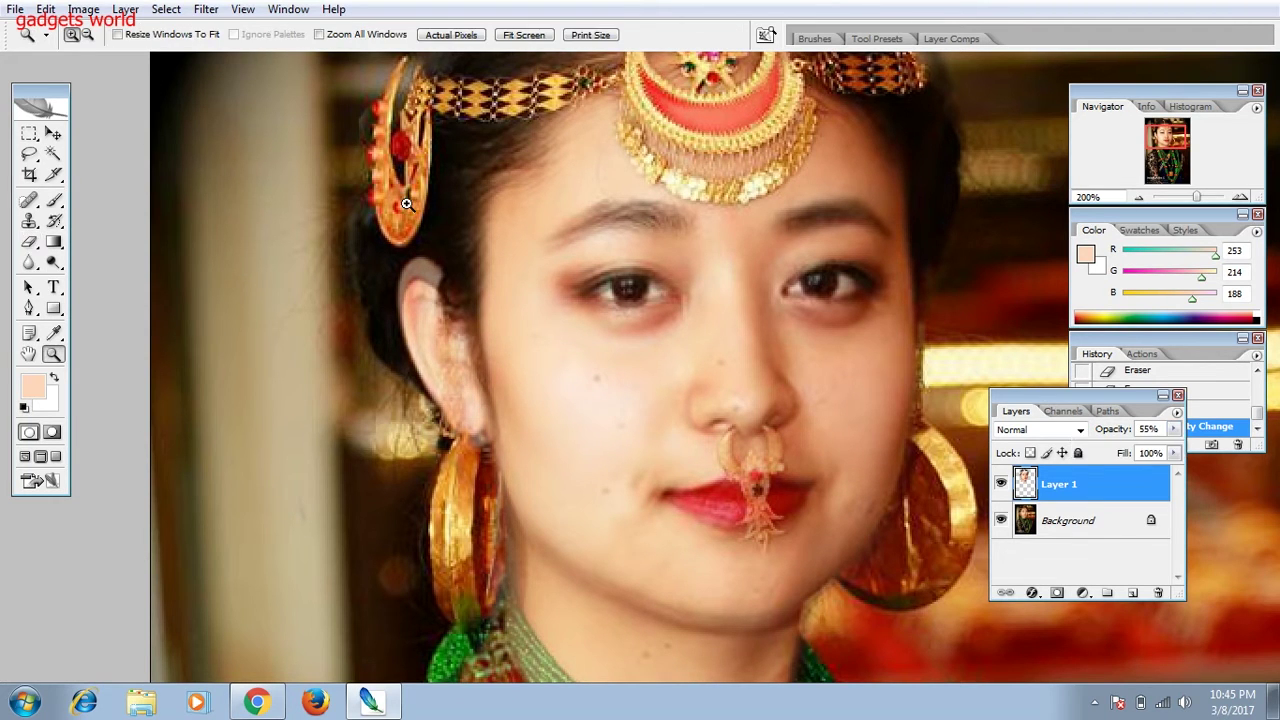
left_click(630, 414)
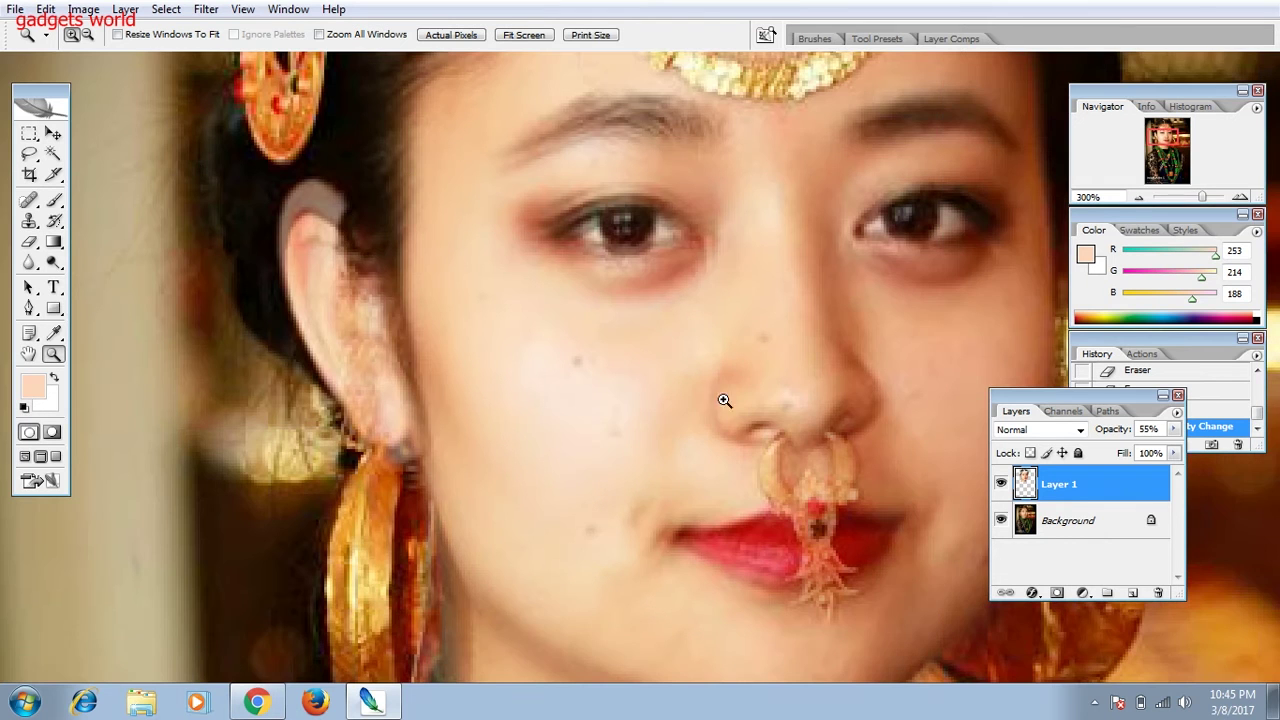
left_click_drag(359, 334, 189, 284)
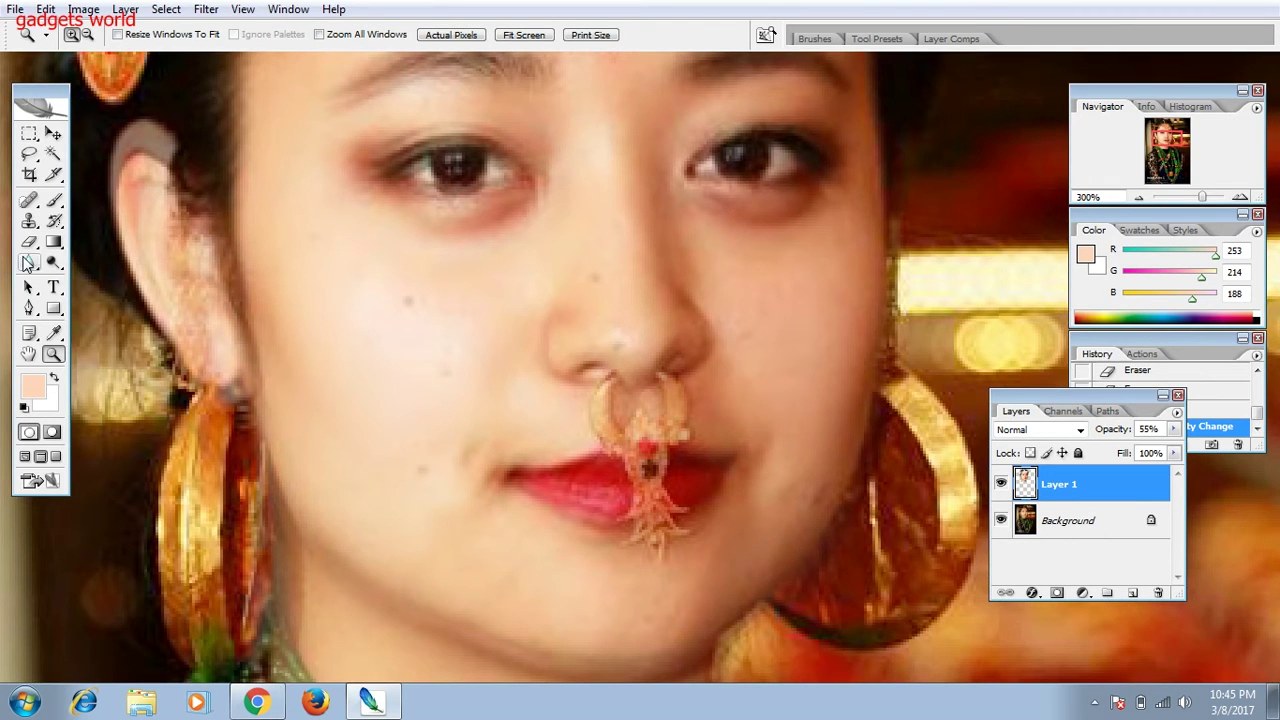
left_click(29, 242)
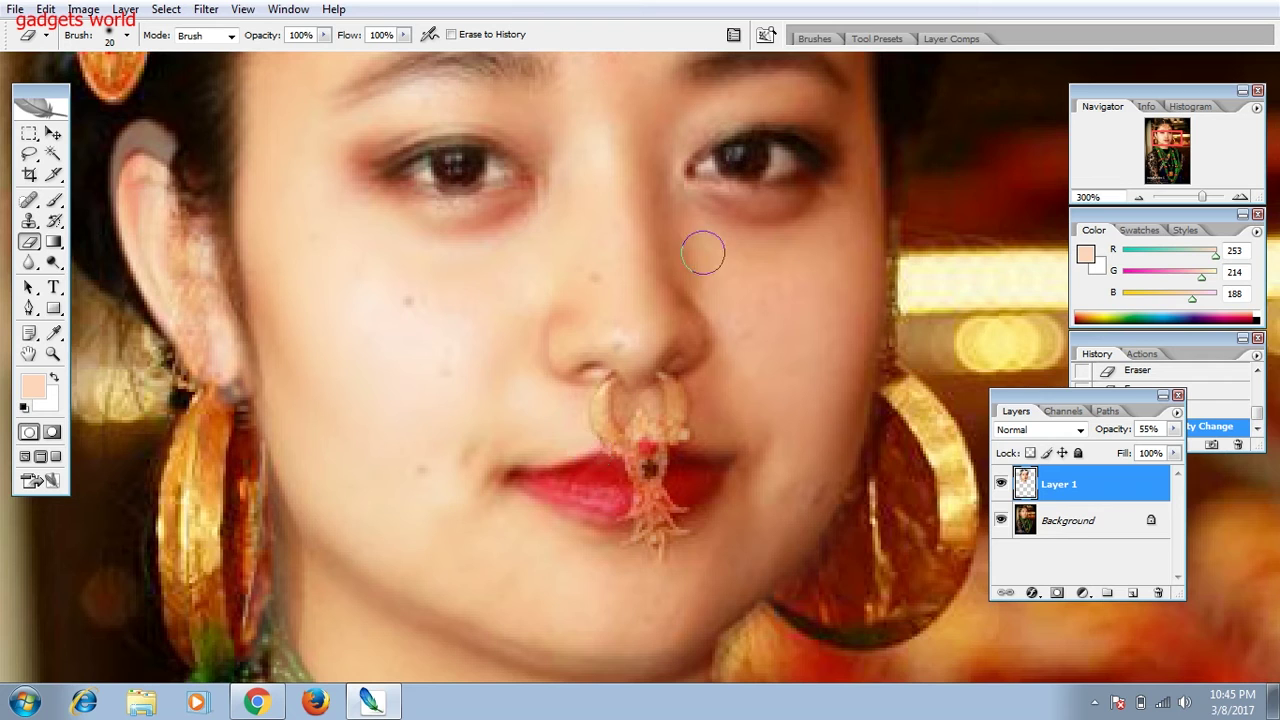
right_click(668, 378)
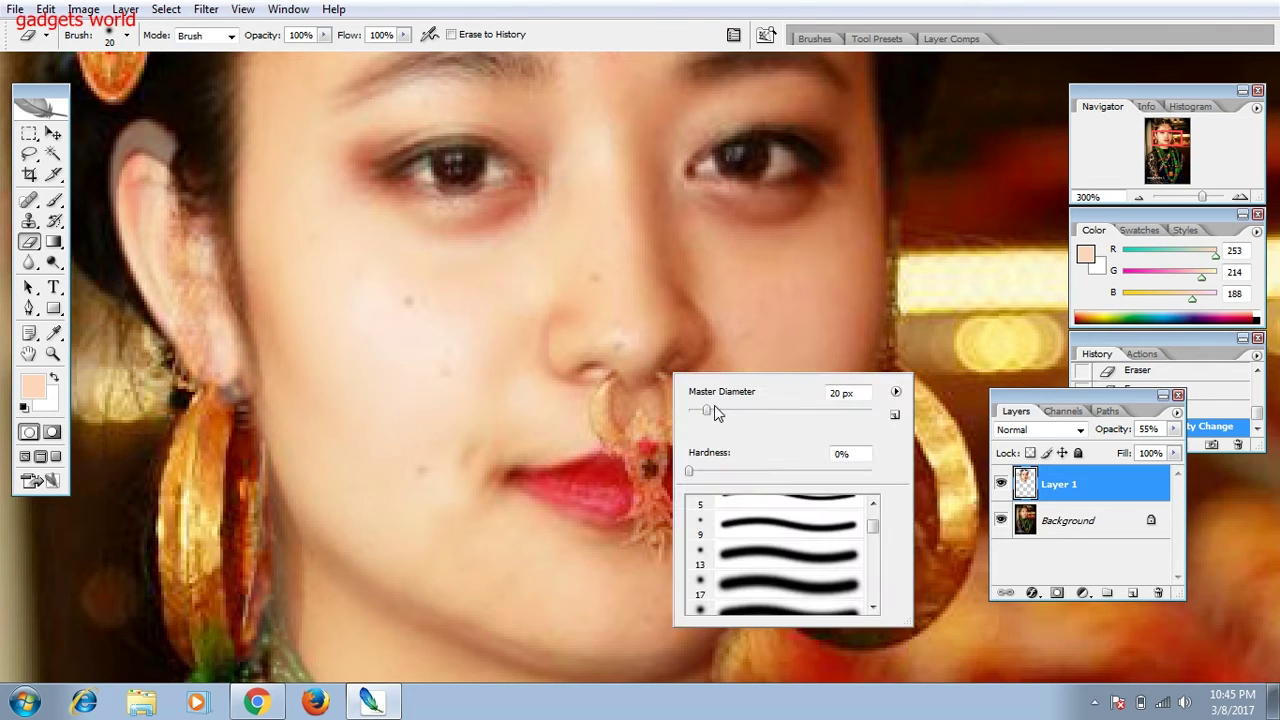
left_click_drag(702, 412, 698, 416)
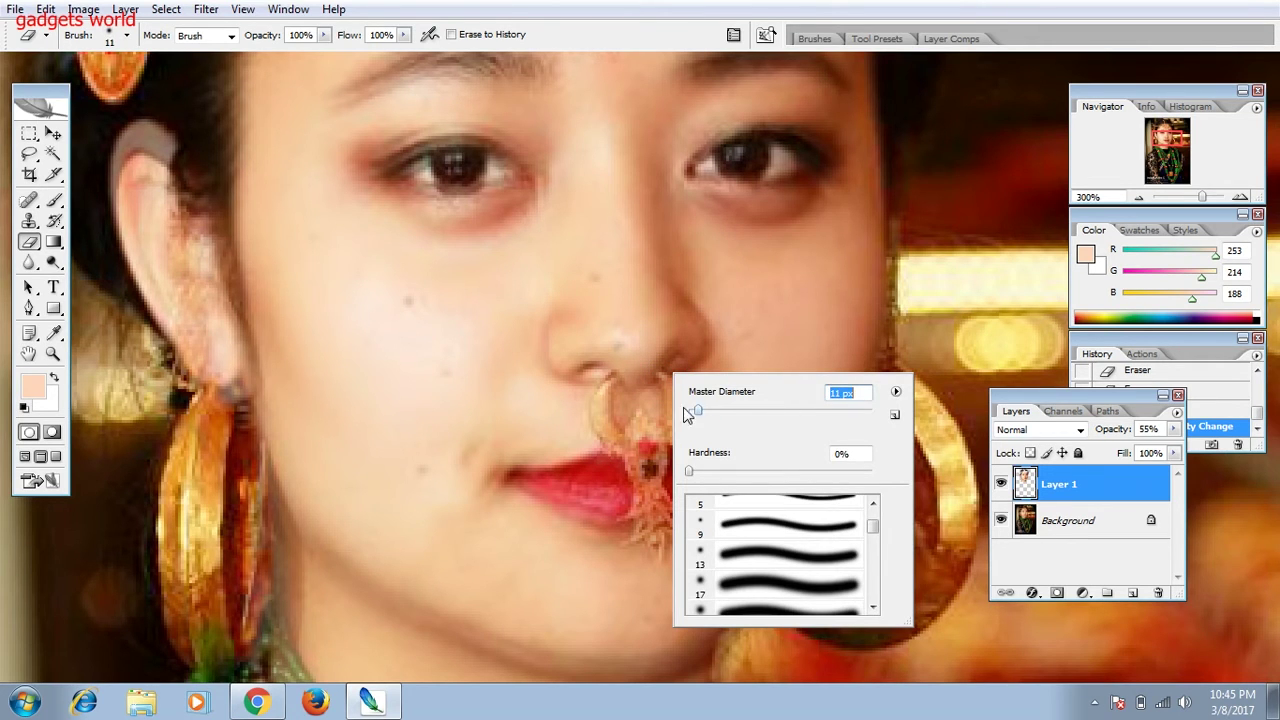
type("10")
key("Return")
- Erase the face layer over the nose ring, then raise Layer 1 opacity to 100%
mouse_move(612, 392)
left_mouse_down()
mouse_move(607, 381)
mouse_move(602, 436)
mouse_move(640, 472)
mouse_move(647, 524)
mouse_move(629, 524)
mouse_move(655, 538)
left_mouse_up()
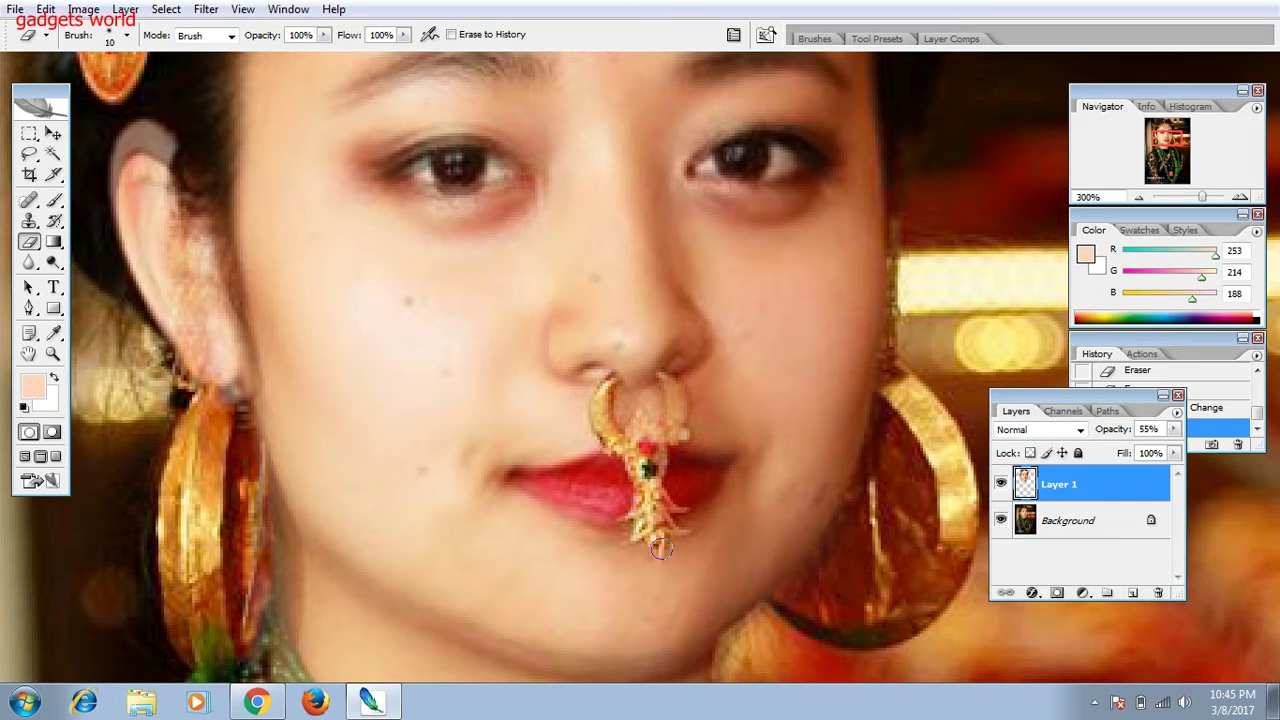
mouse_move(651, 528)
left_mouse_down()
mouse_move(676, 518)
mouse_move(652, 462)
mouse_move(666, 394)
left_mouse_up()
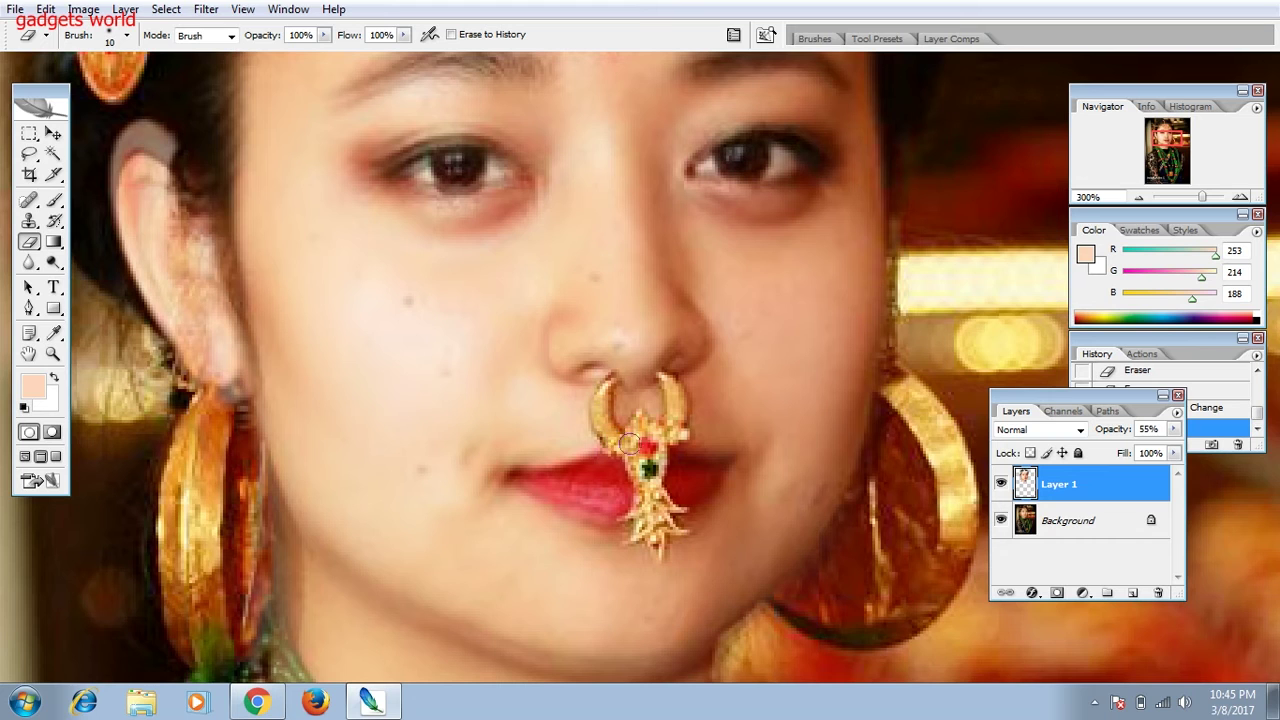
left_click_drag(664, 384, 720, 399)
left_click(1173, 429)
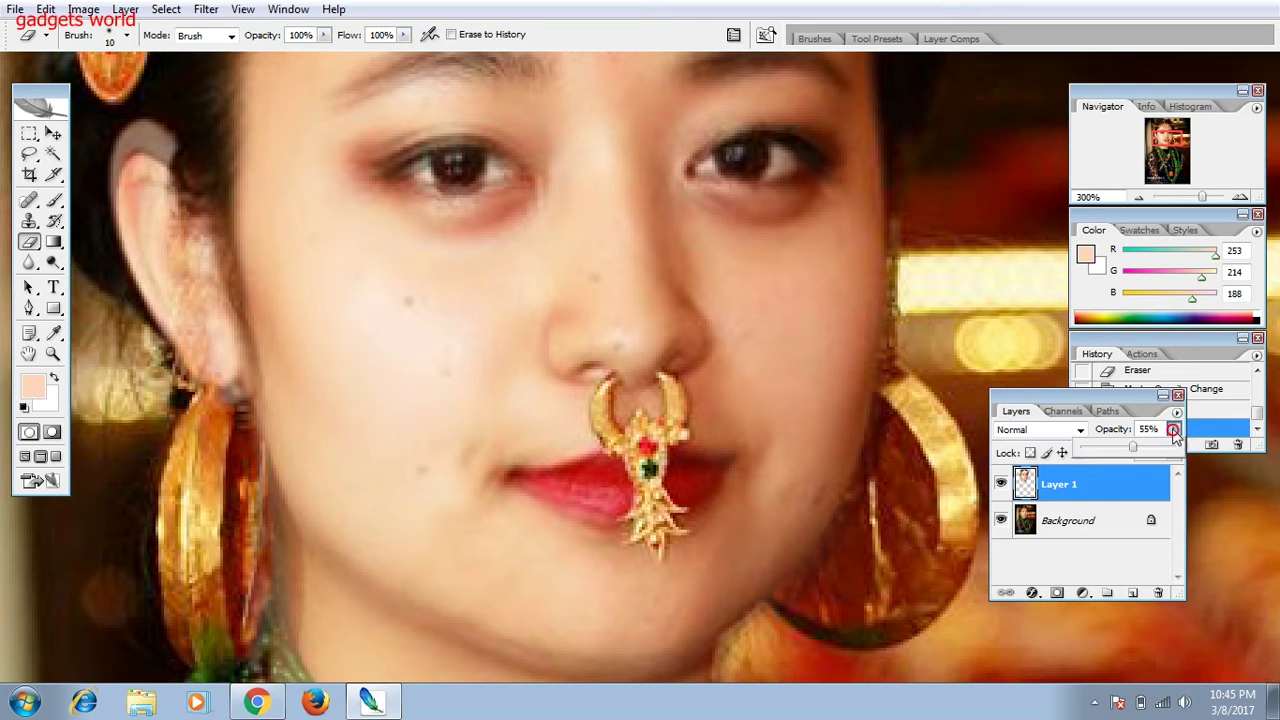
left_click_drag(1133, 452, 1178, 450)
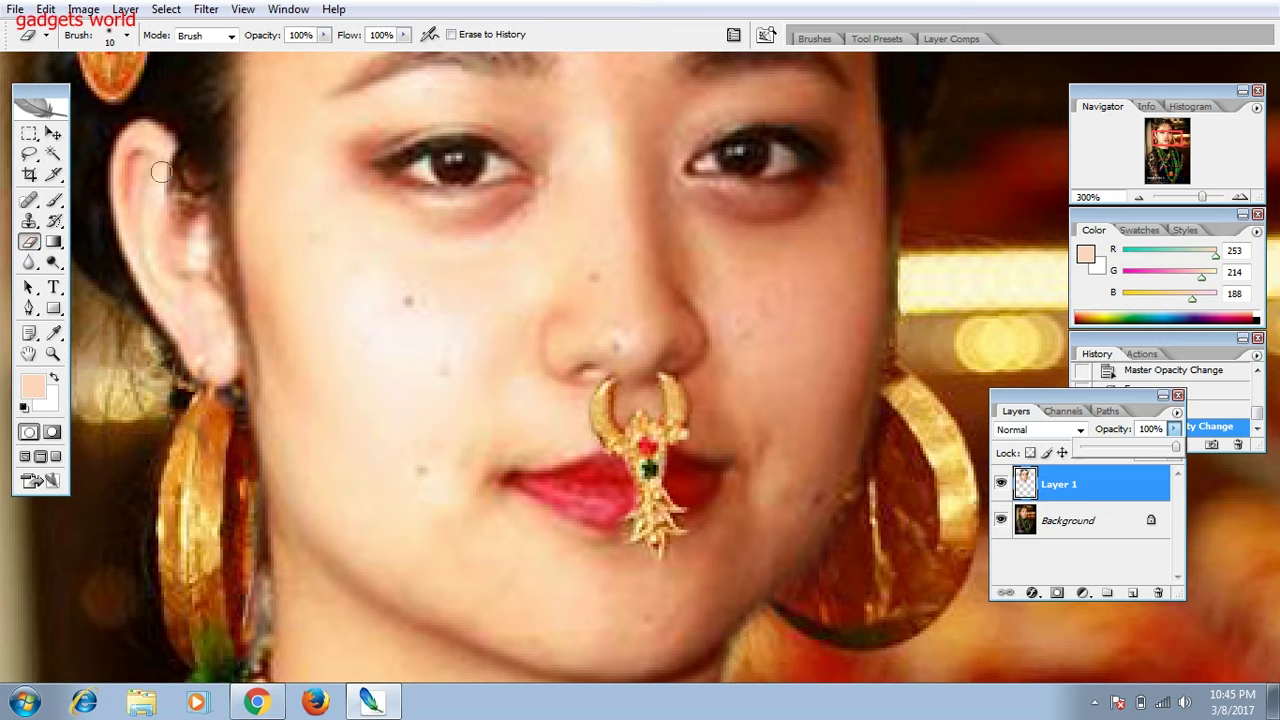
left_click(54, 354)
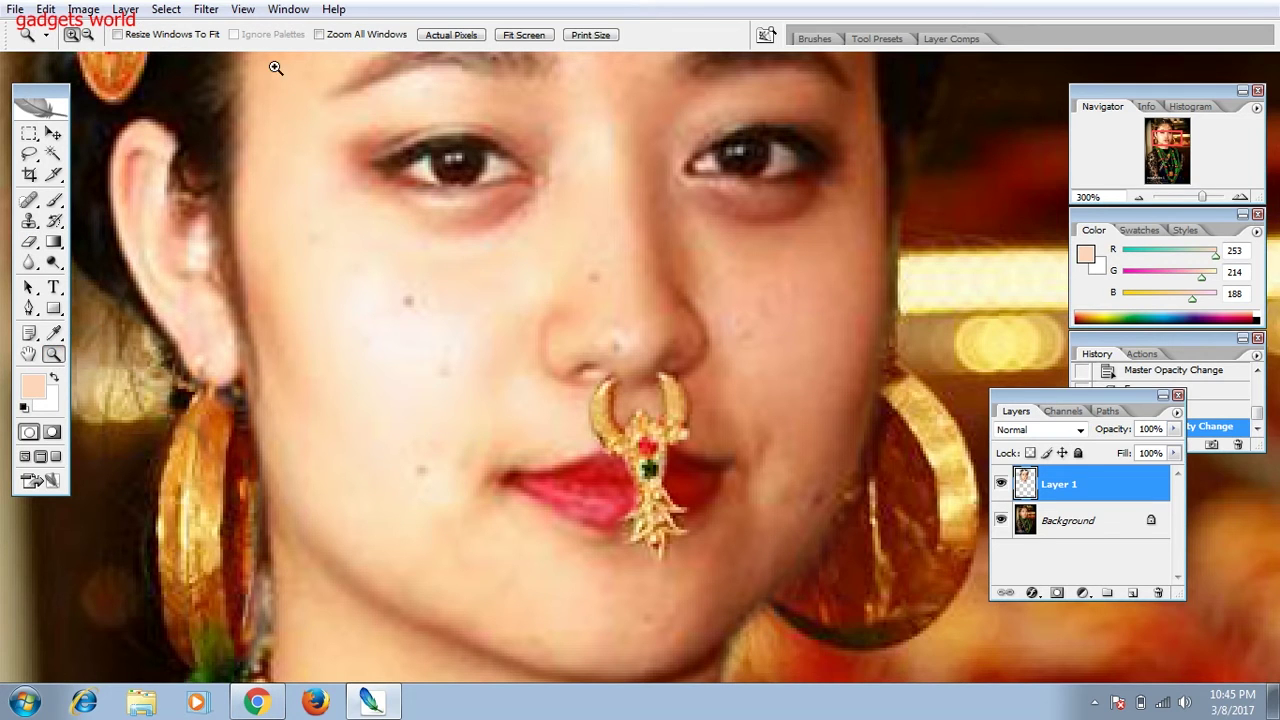
- Zoom out to 66.67% to review the composite, then zoom in to 200% on the neck
left_click(88, 35)
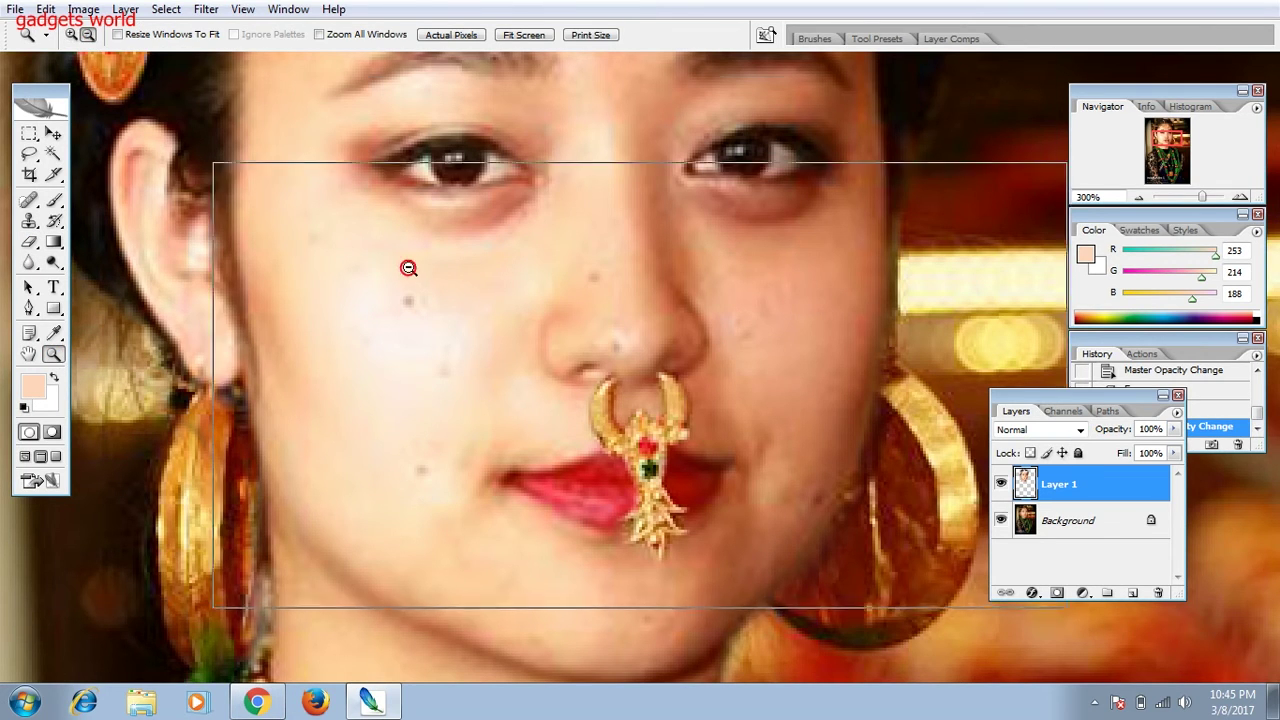
left_click(405, 267)
left_click(426, 297)
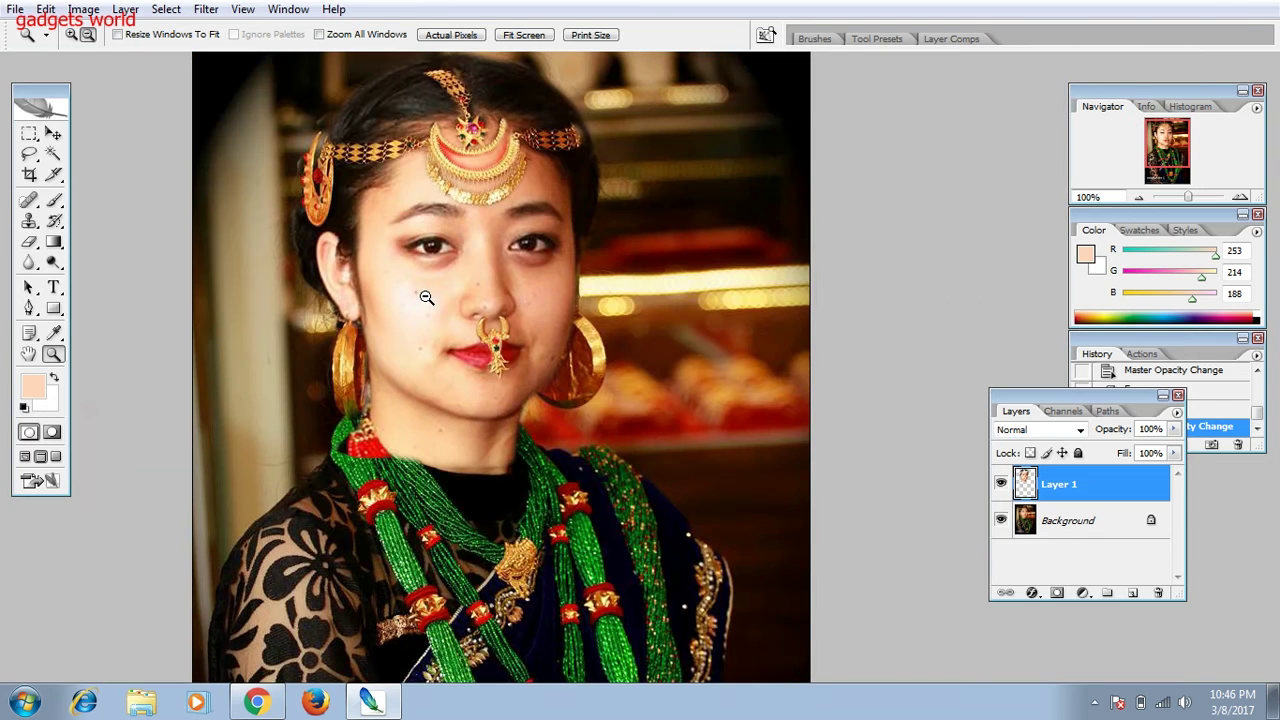
left_click(428, 291)
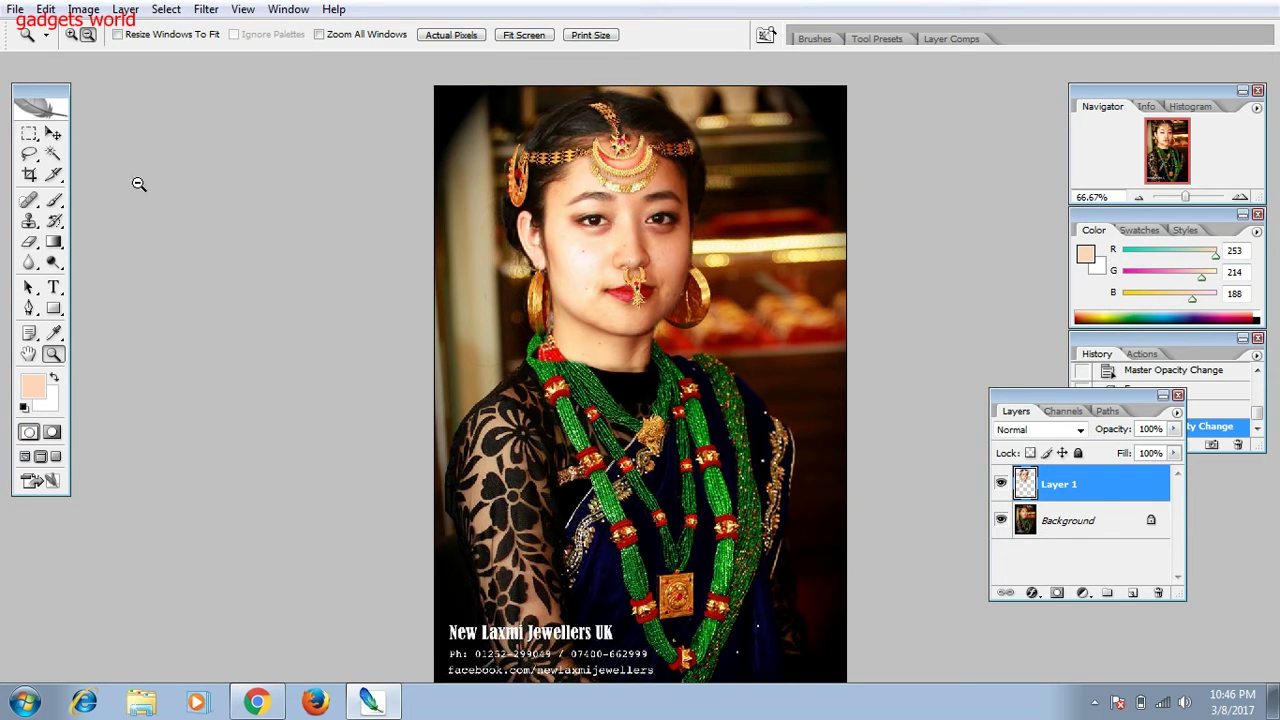
left_click(73, 34)
left_click(640, 363)
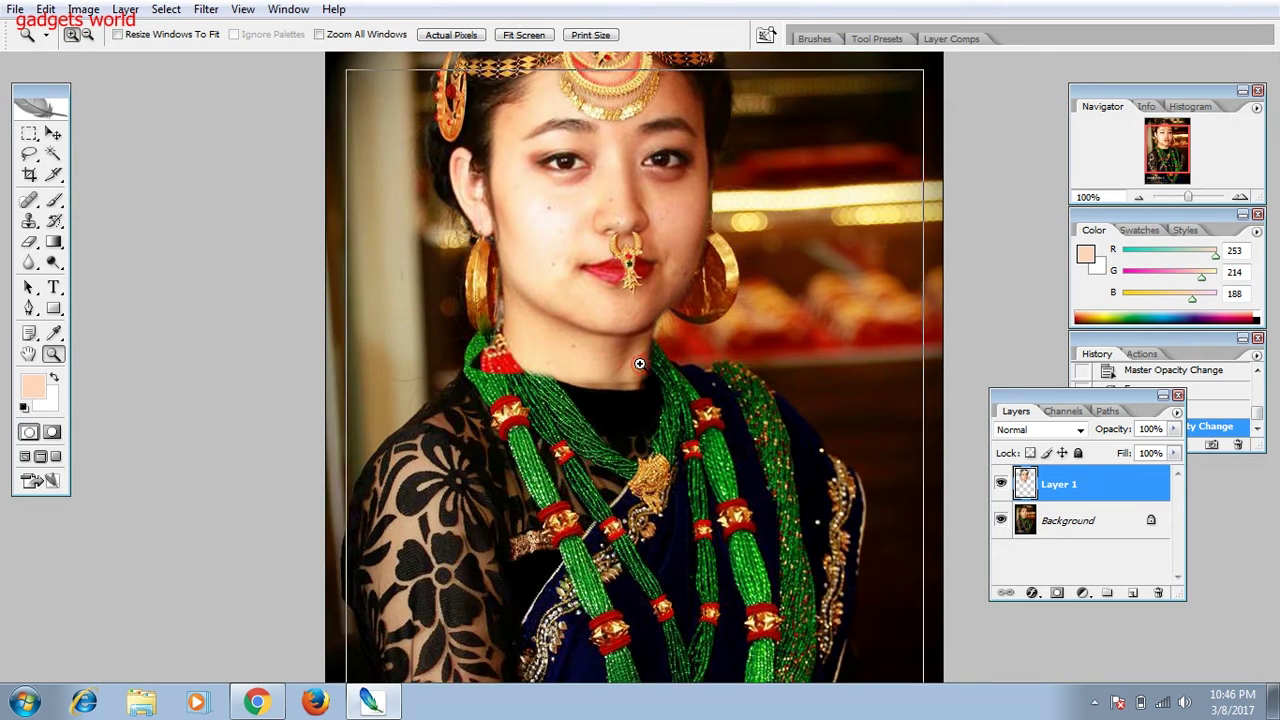
left_click(640, 363)
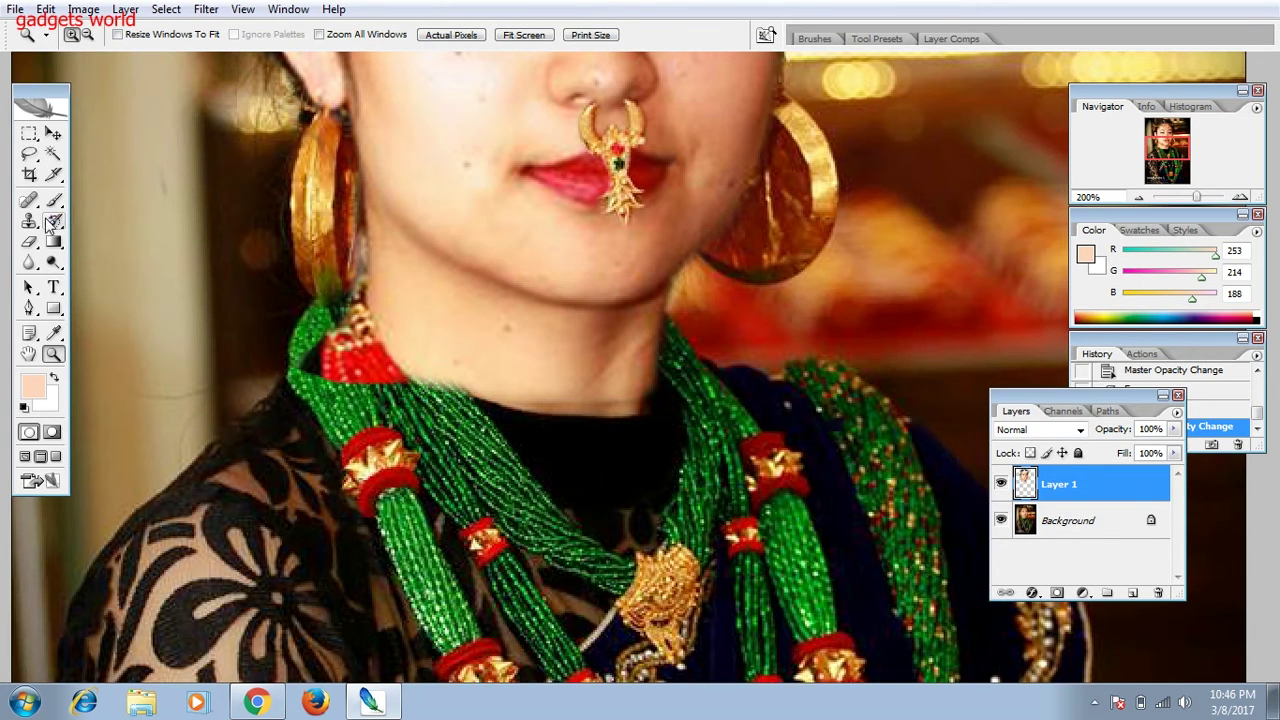
- Select the Eraser with a 65 px soft brush
left_click(29, 242)
right_click(518, 308)
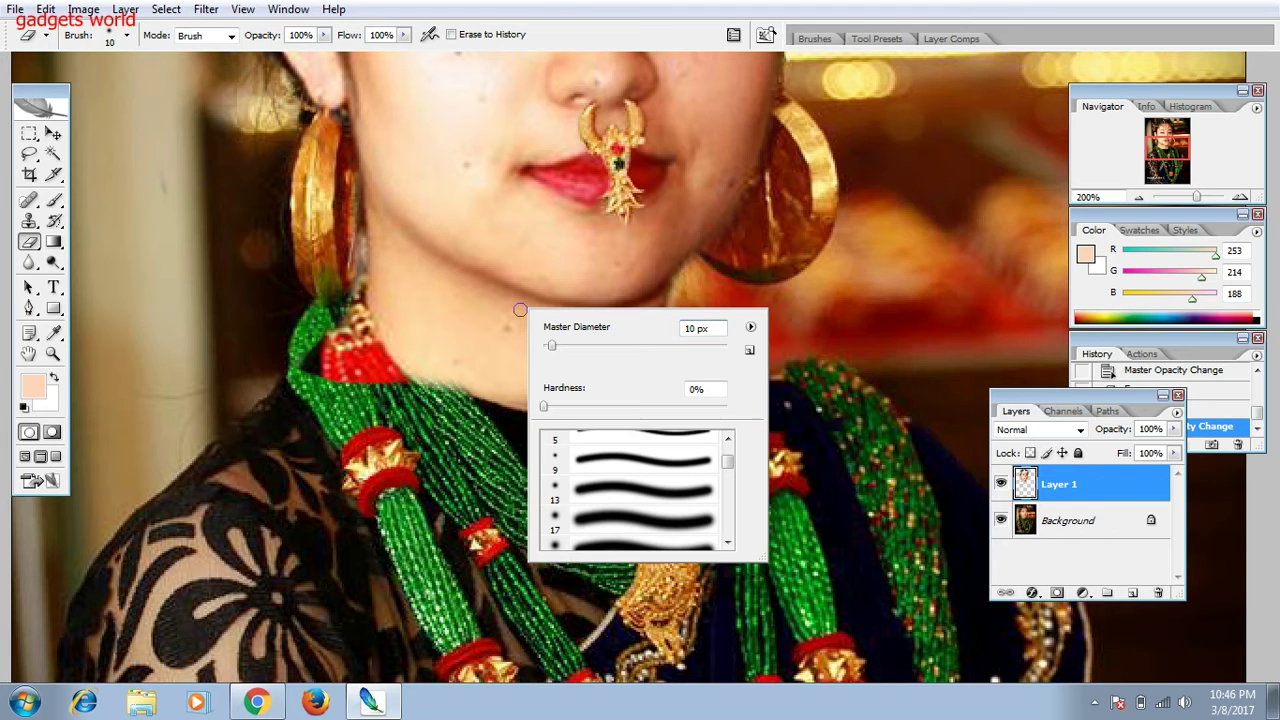
left_click(728, 542)
left_click(727, 541)
left_click(727, 541)
left_click(727, 541)
left_click(727, 541)
left_click(727, 541)
left_click(625, 492)
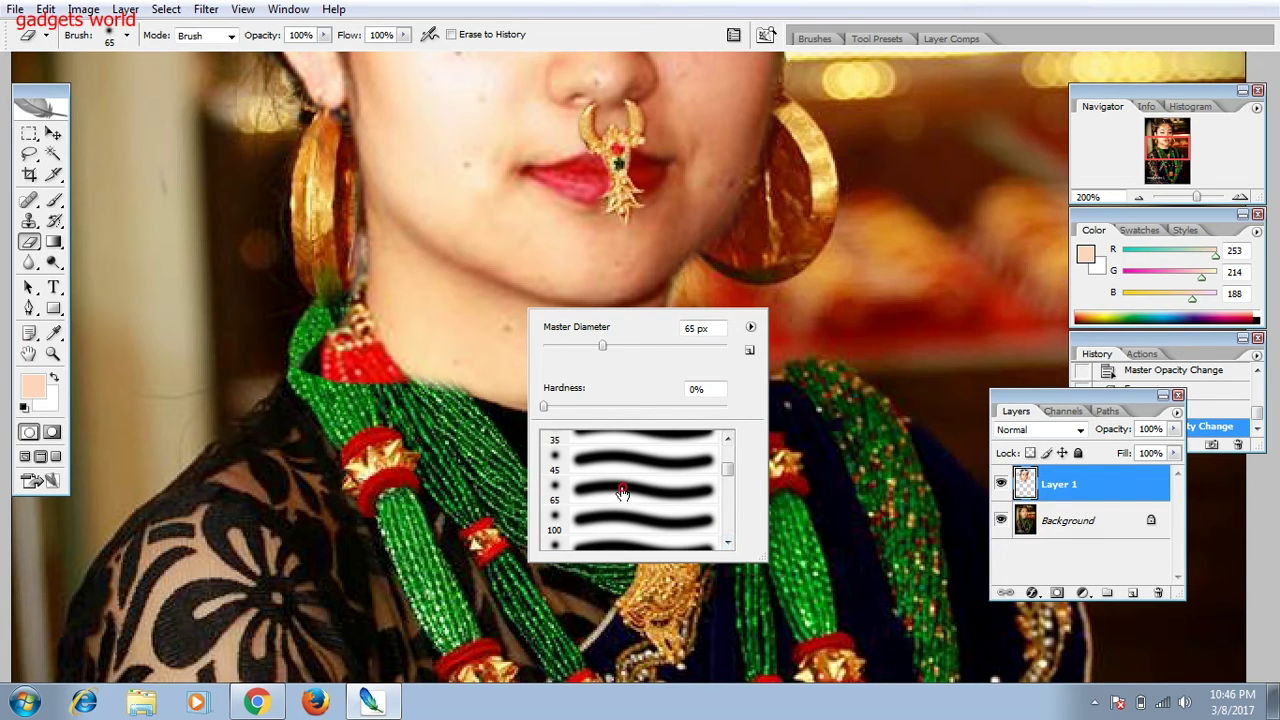
- Set eraser opacity to 45% and shrink the brush to 33 px
left_click(323, 36)
left_click(272, 54)
right_click(757, 398)
key("Escape")
right_click(757, 398)
left_click_drag(832, 434, 820, 434)
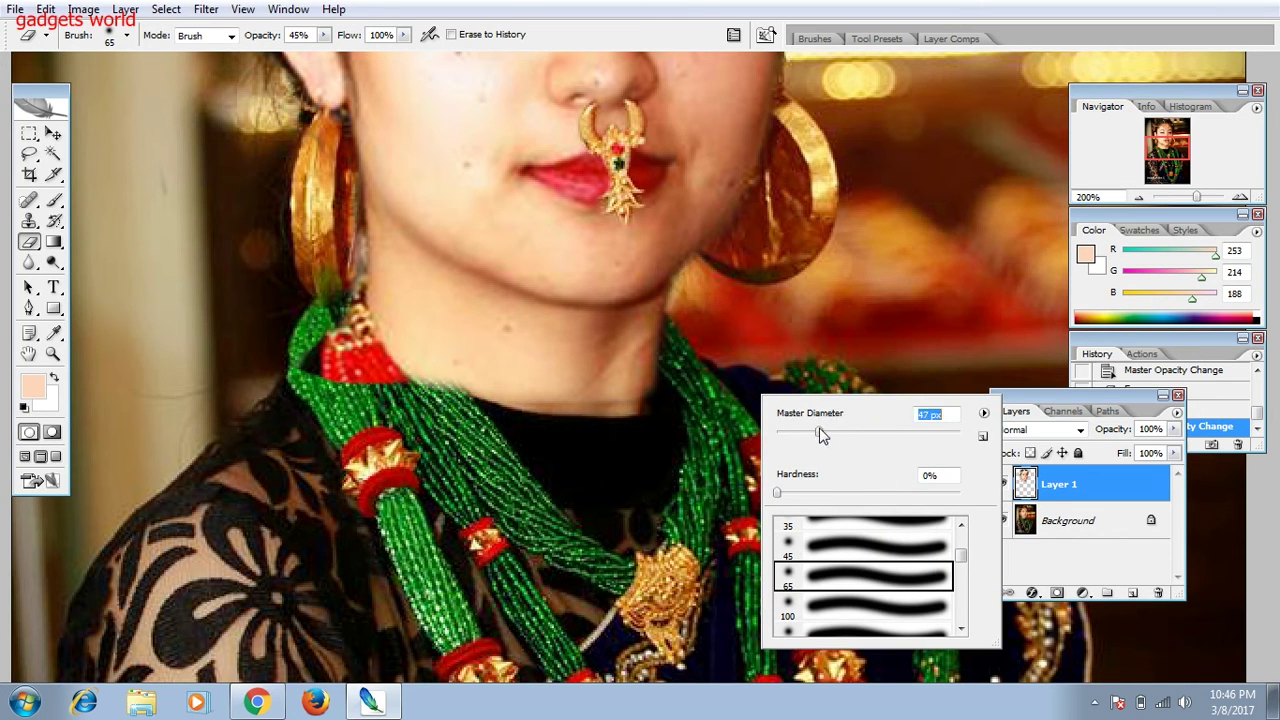
left_click(680, 395)
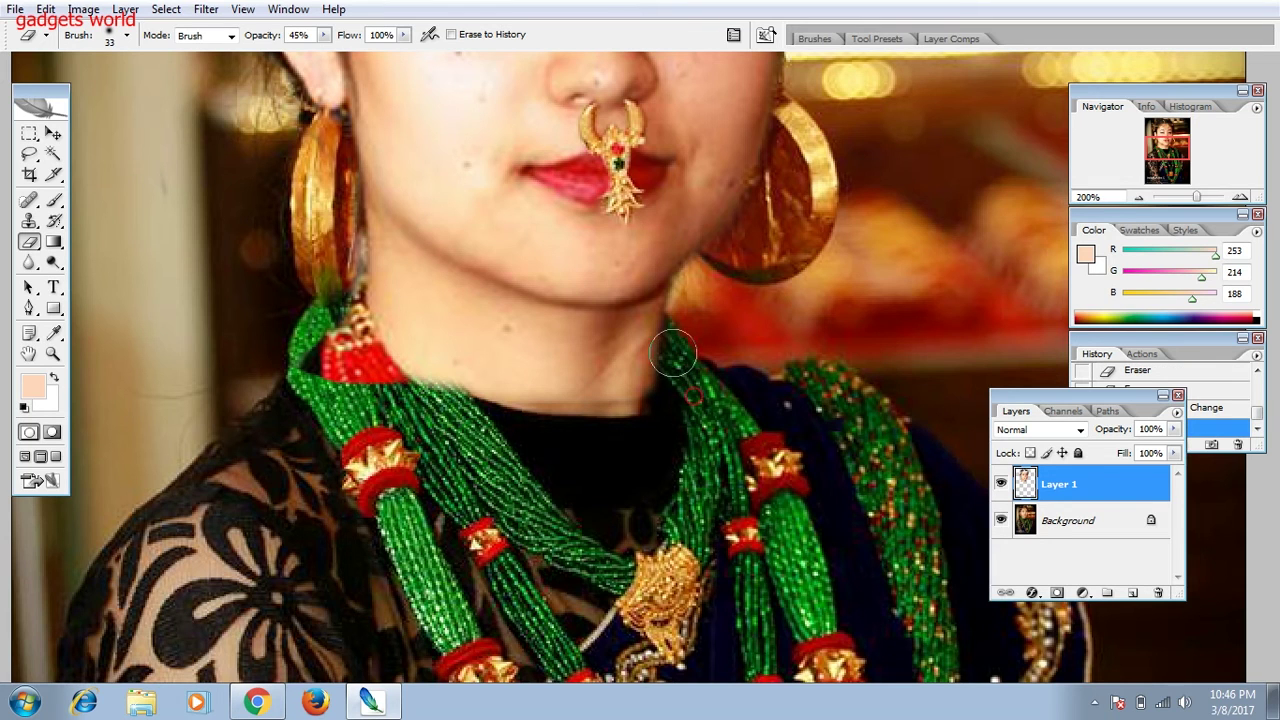
- Softly erase Layer 1 over the neck and green necklace beads, then reset eraser opacity to 100%
mouse_move(668, 380)
left_mouse_down()
mouse_move(668, 345)
mouse_move(640, 420)
mouse_move(528, 408)
mouse_move(414, 366)
mouse_move(357, 325)
mouse_move(366, 365)
mouse_move(360, 290)
mouse_move(375, 335)
mouse_move(368, 320)
mouse_move(424, 372)
left_mouse_up()
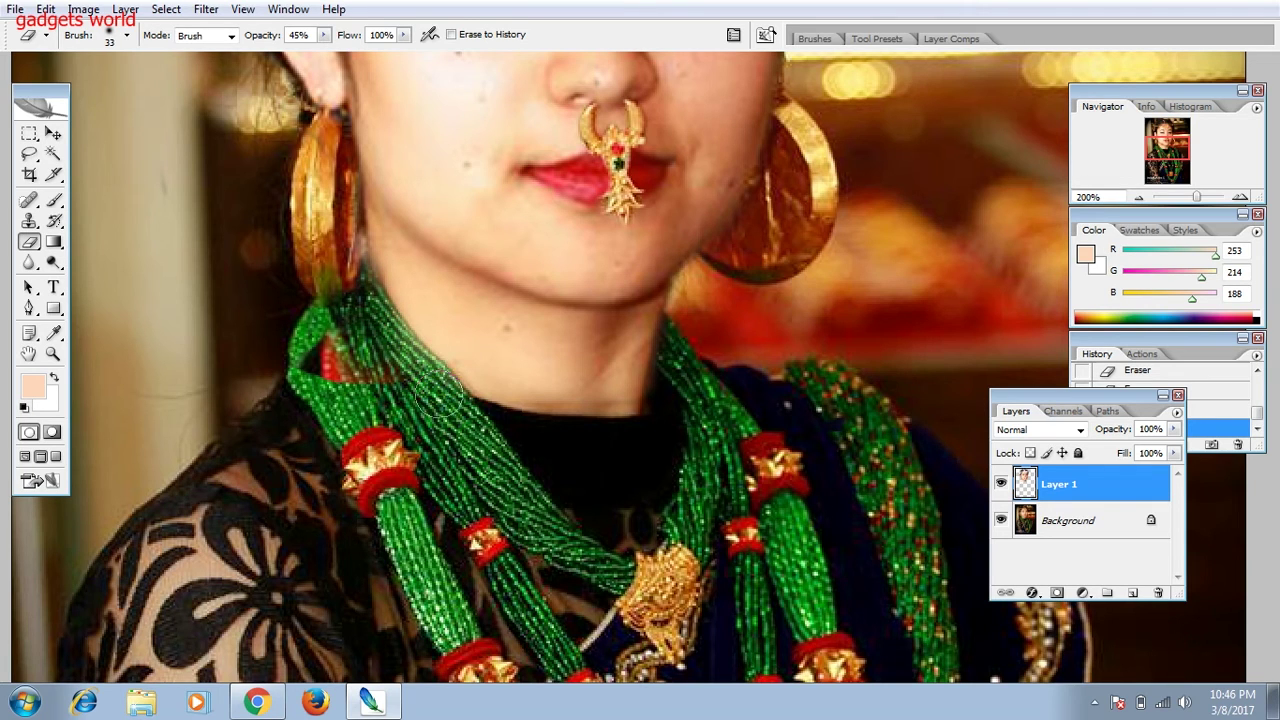
mouse_move(394, 378)
left_mouse_down()
mouse_move(388, 341)
mouse_move(410, 372)
mouse_move(317, 355)
left_mouse_up()
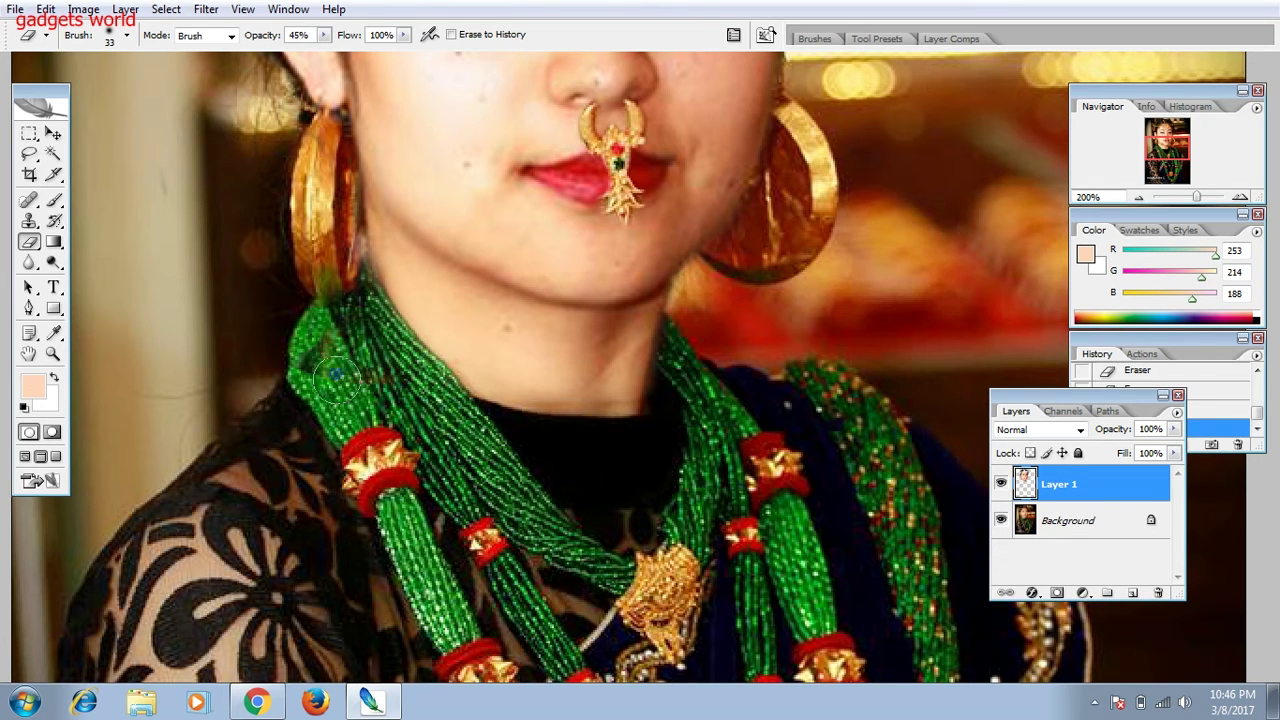
left_click_drag(318, 358, 340, 378)
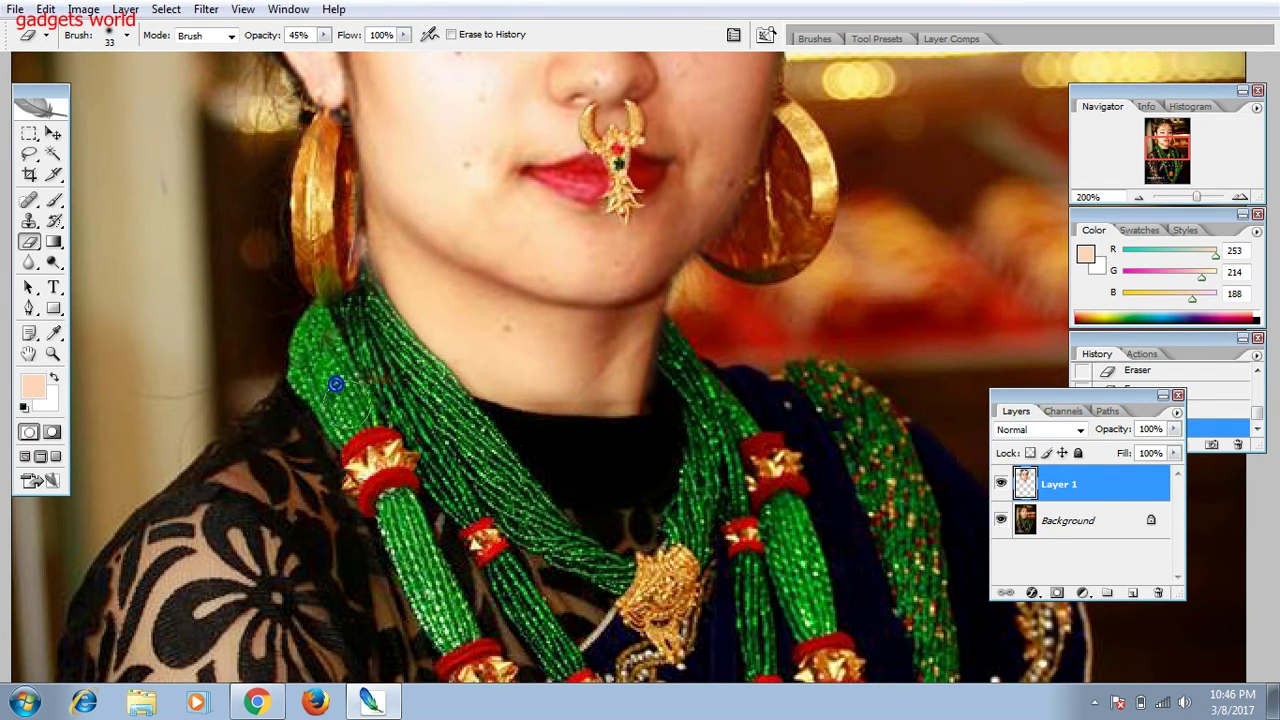
left_click_drag(345, 245, 333, 278)
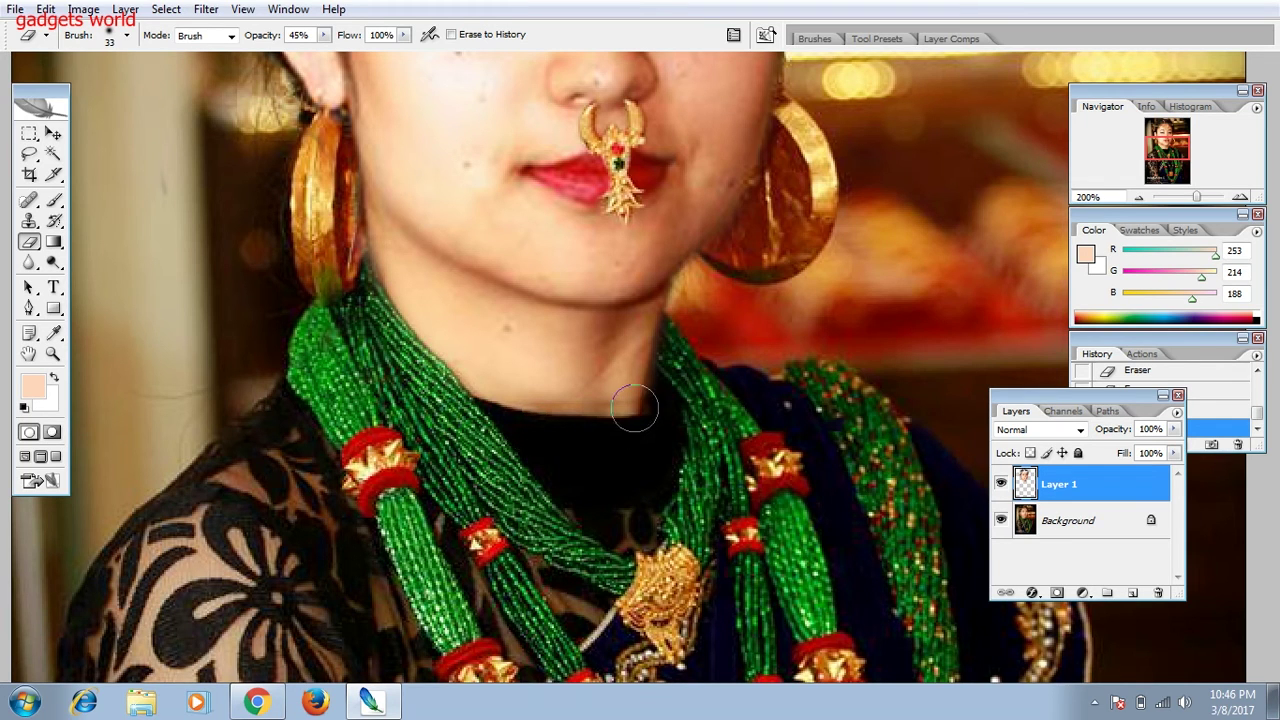
left_click_drag(580, 420, 545, 404)
mouse_move(617, 412)
left_mouse_down()
mouse_move(565, 426)
mouse_move(523, 417)
mouse_move(640, 416)
mouse_move(710, 338)
left_mouse_up()
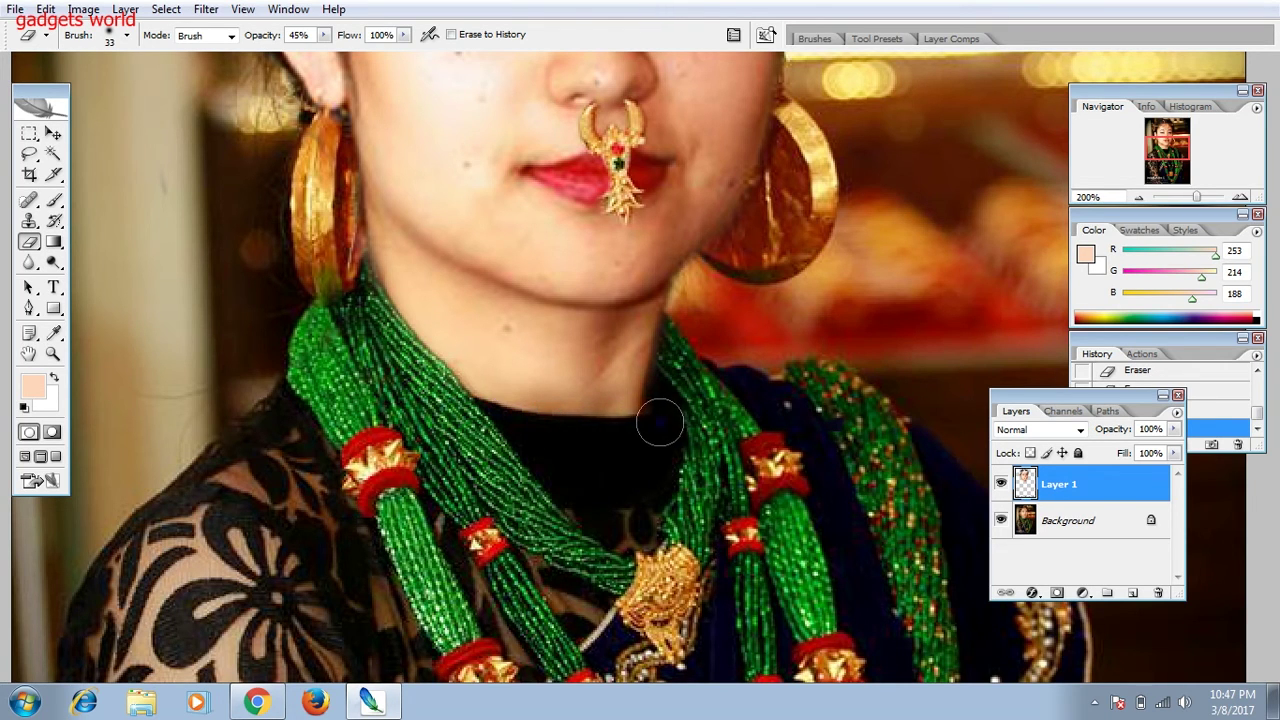
left_click_drag(708, 485, 718, 490)
left_click(323, 34)
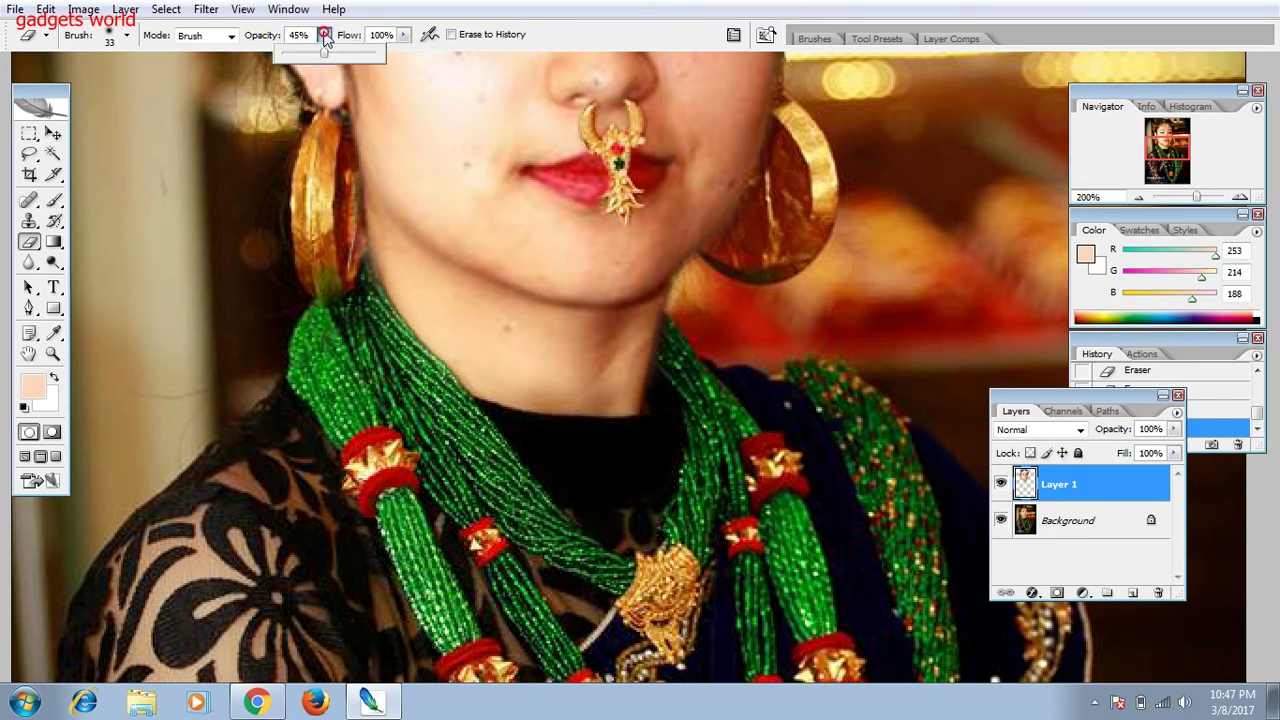
left_click_drag(320, 52, 376, 52)
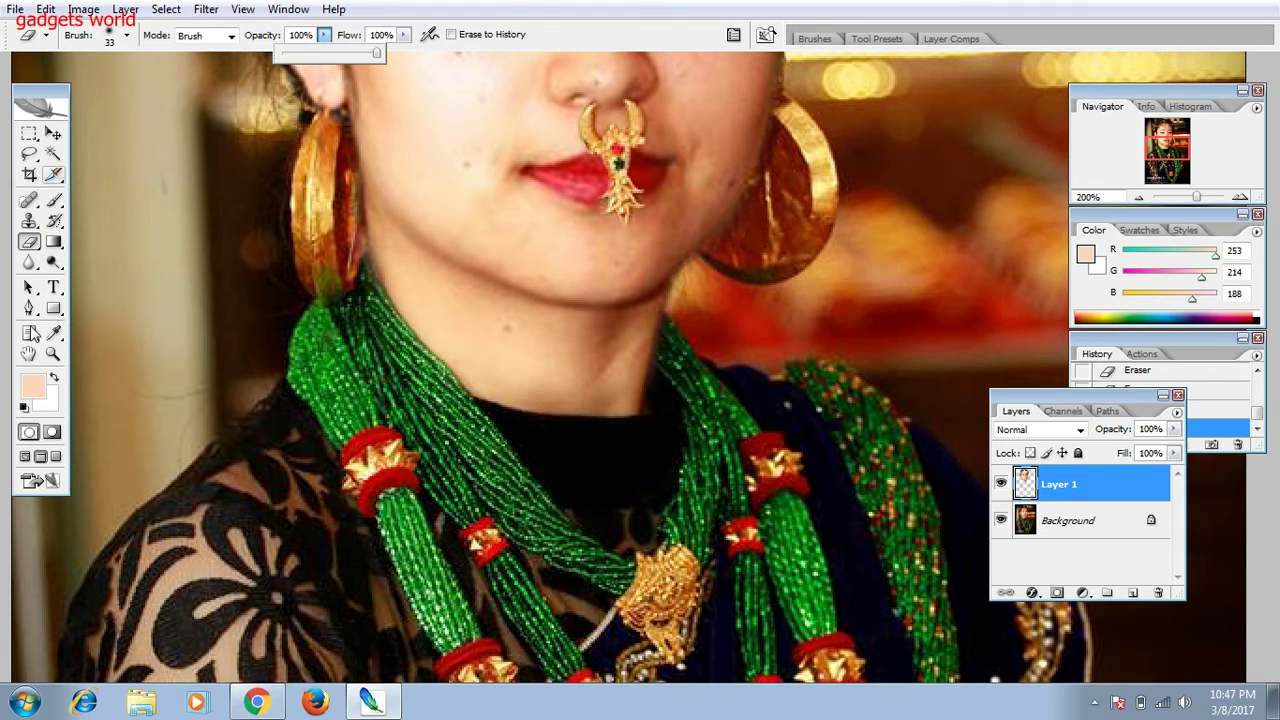
left_click(54, 354)
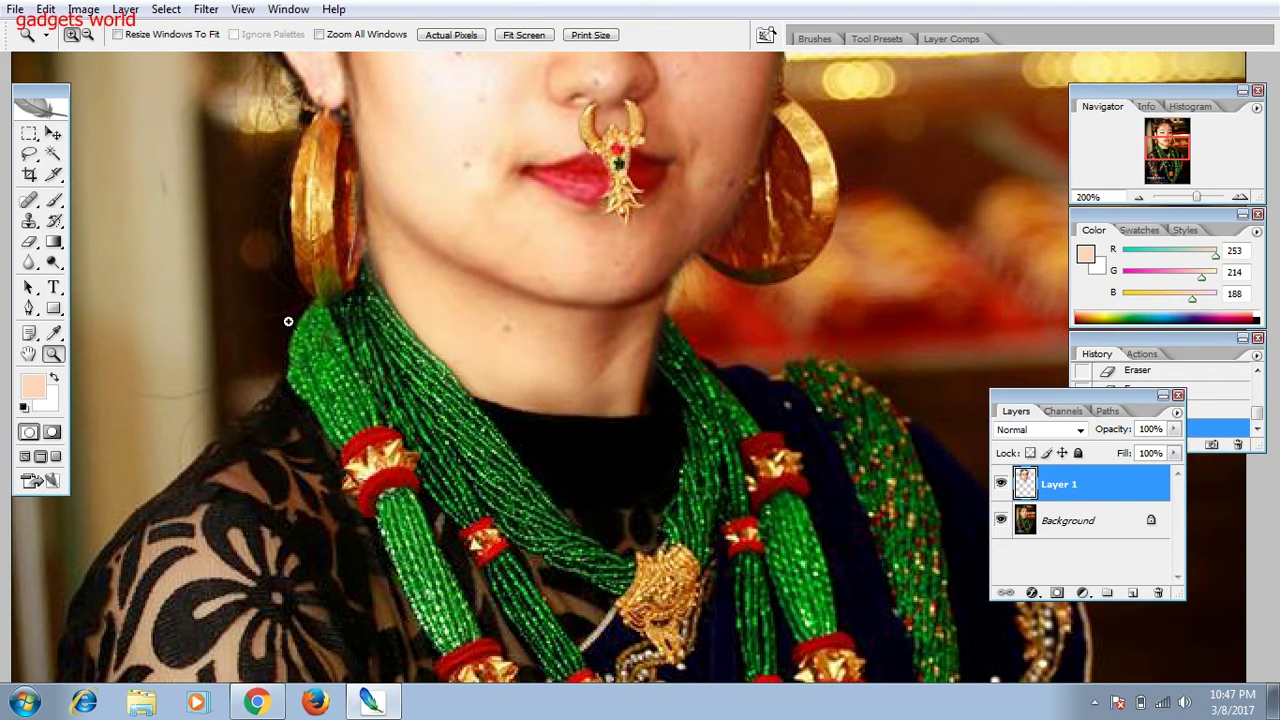
- Zoom out twice to 66.67% to review the whole blended portrait
left_click(88, 34)
left_click(620, 449)
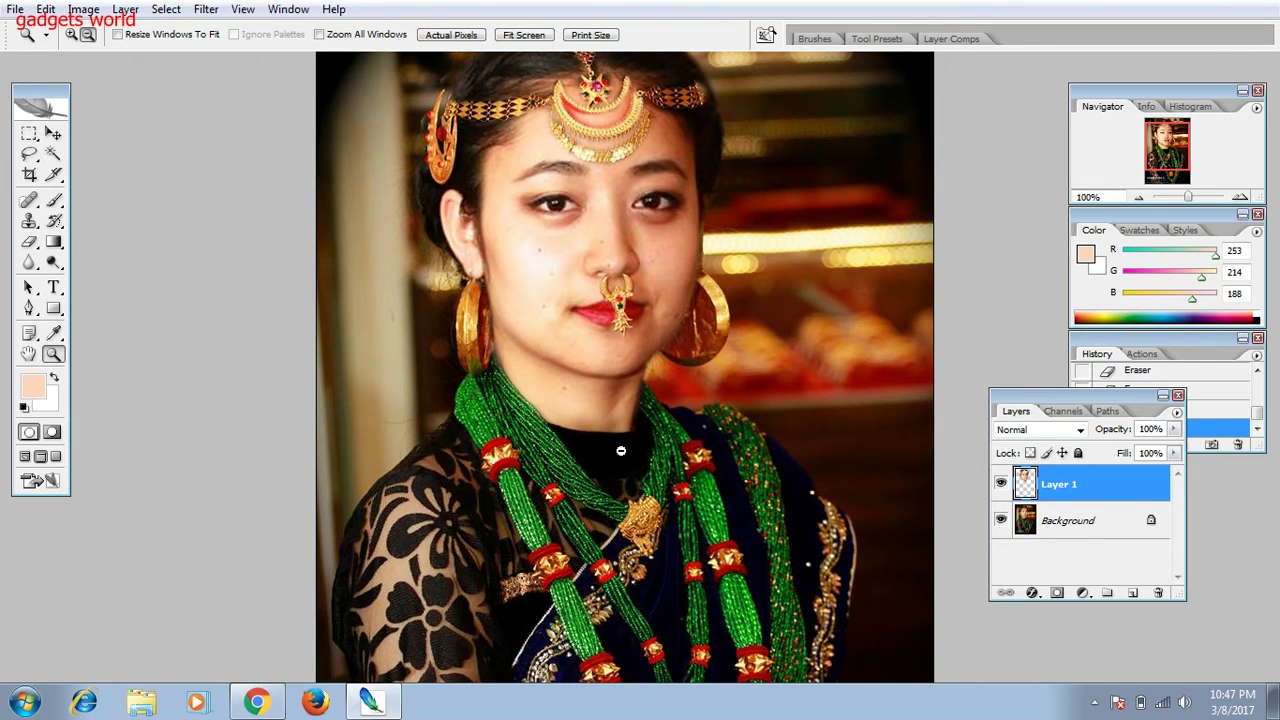
left_click(620, 450)
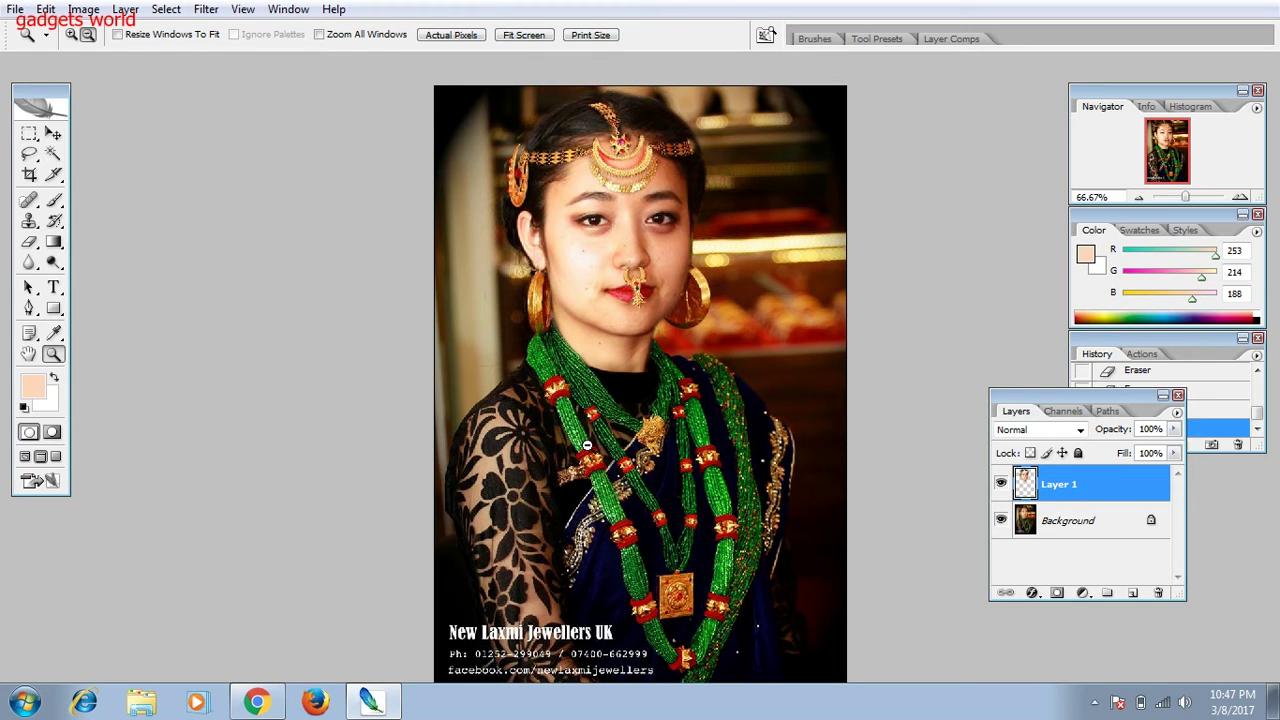
key("b")
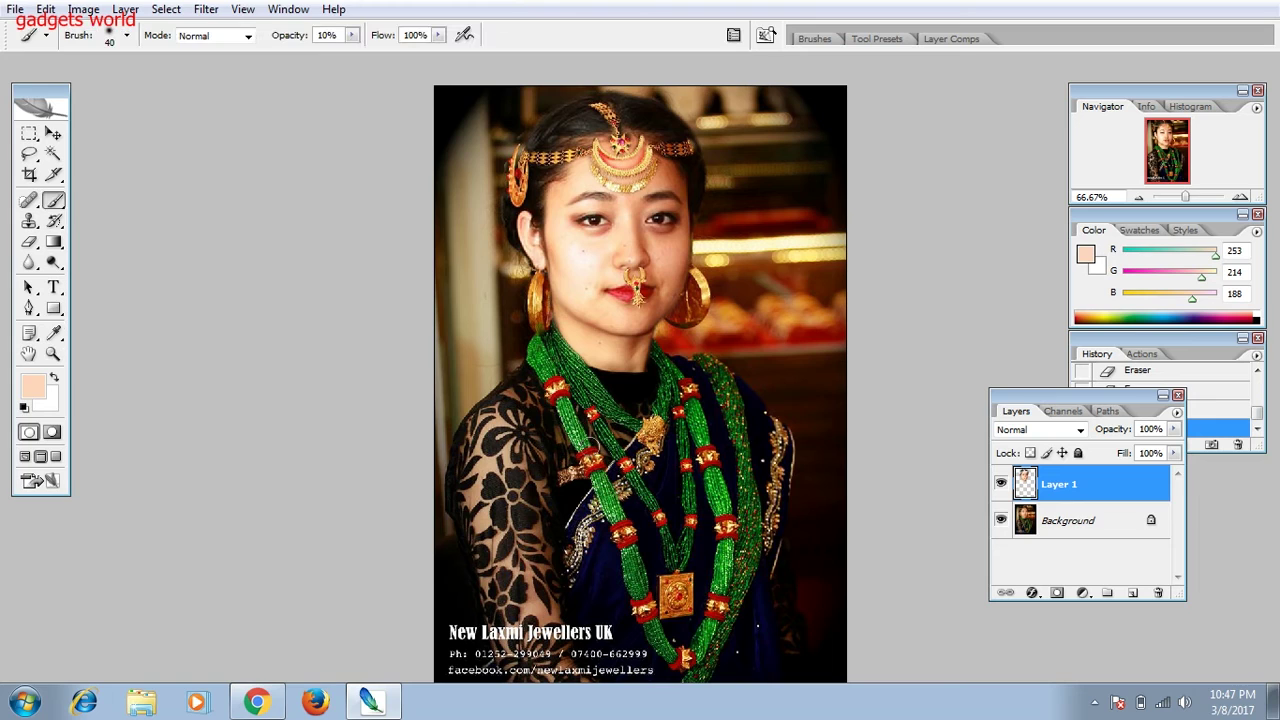
- Paint a 100% opacity Quick Mask over the face from forehead to cheek
key("q")
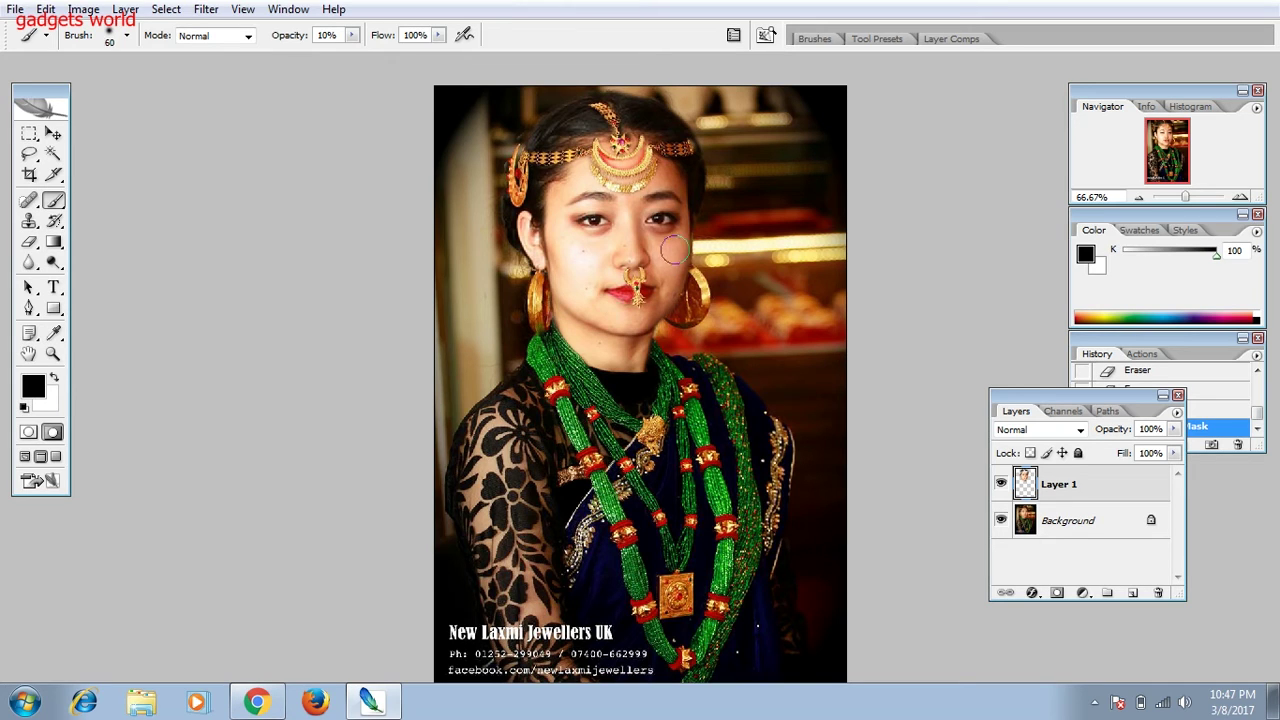
key("bracketright")
key("bracketright")
key("bracketright")
left_click(351, 35)
key("0")
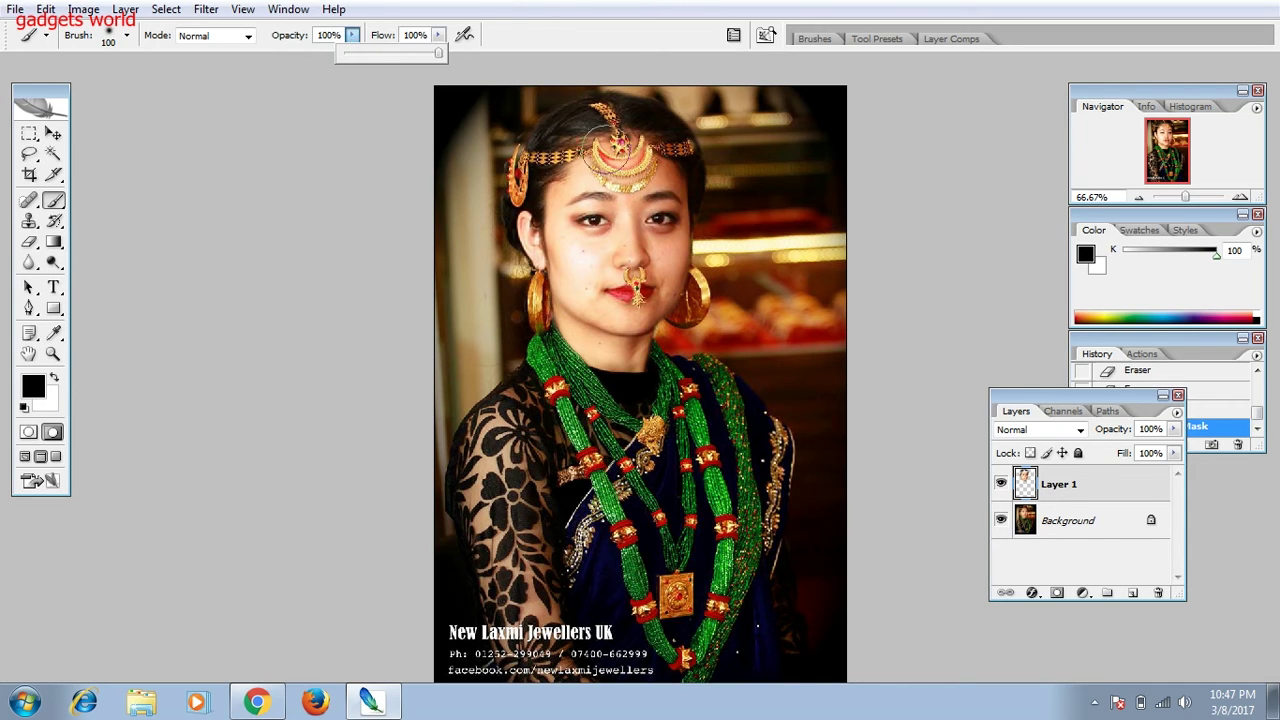
mouse_move(632, 158)
left_mouse_down()
mouse_move(672, 215)
mouse_move(677, 296)
mouse_move(624, 170)
mouse_move(675, 280)
mouse_move(642, 349)
left_mouse_up()
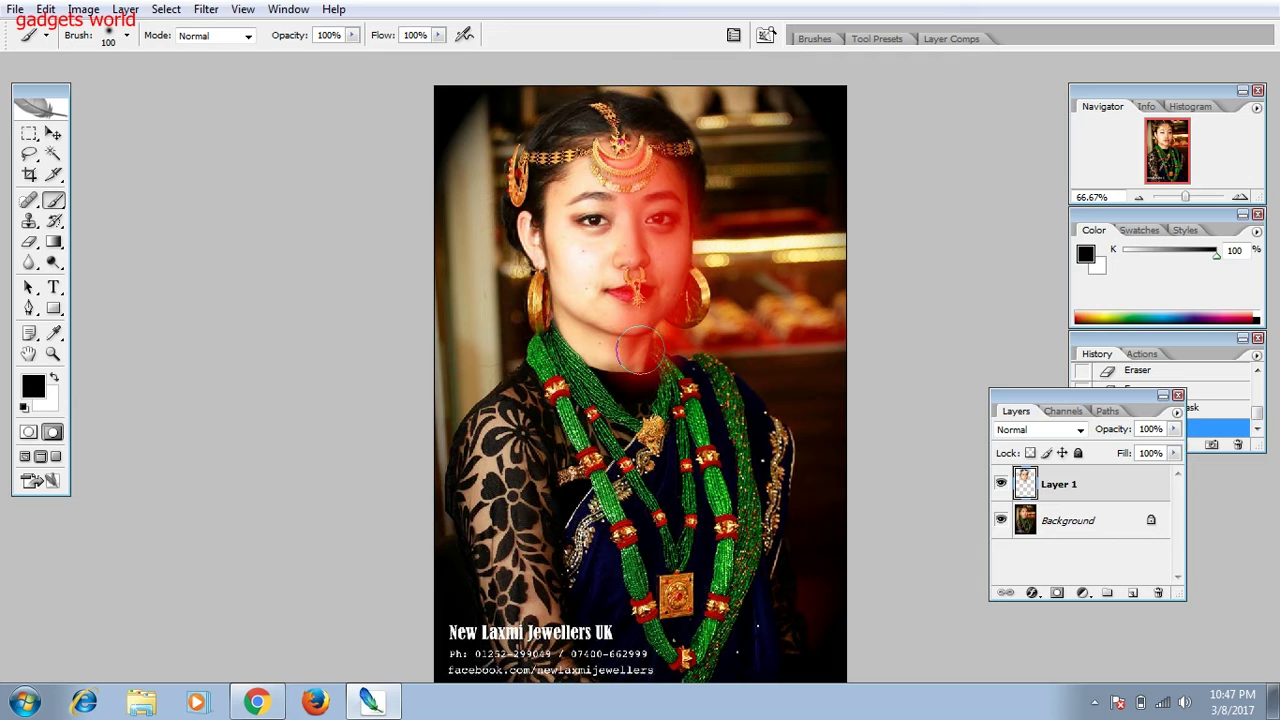
- Convert the painted mask into an inverted selection around the face
key("q")
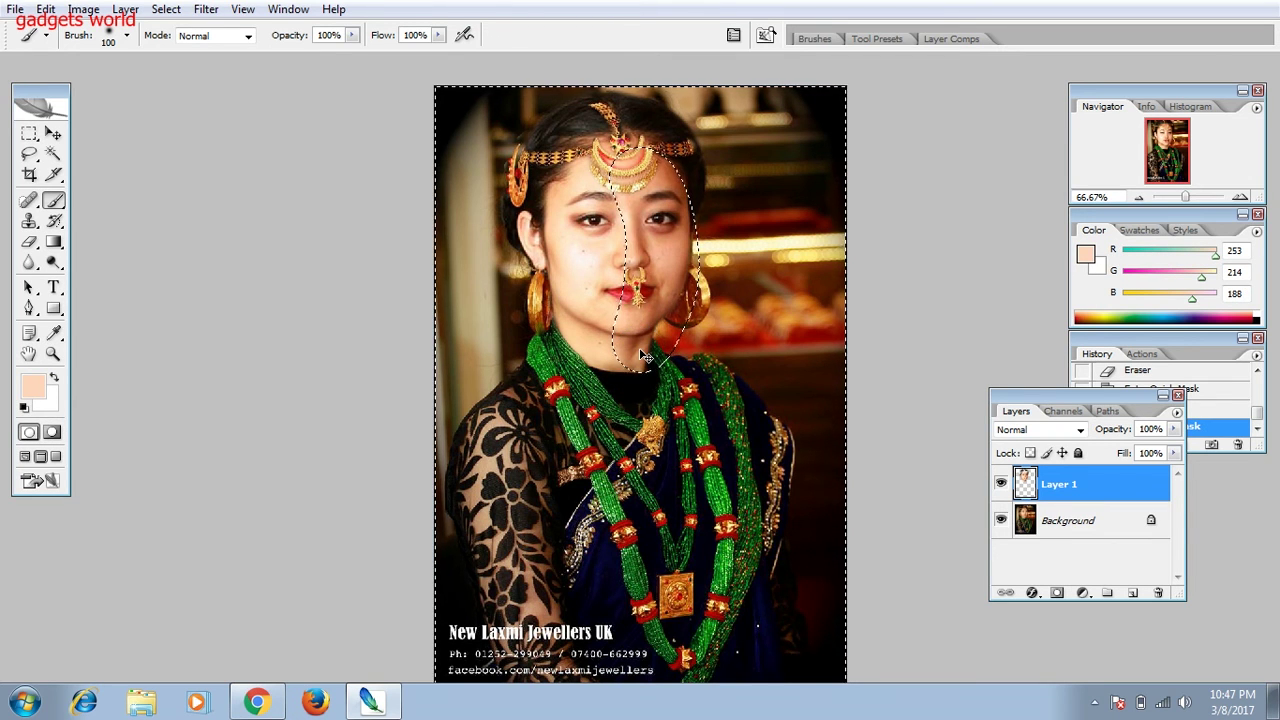
key("ctrl+shift+i")
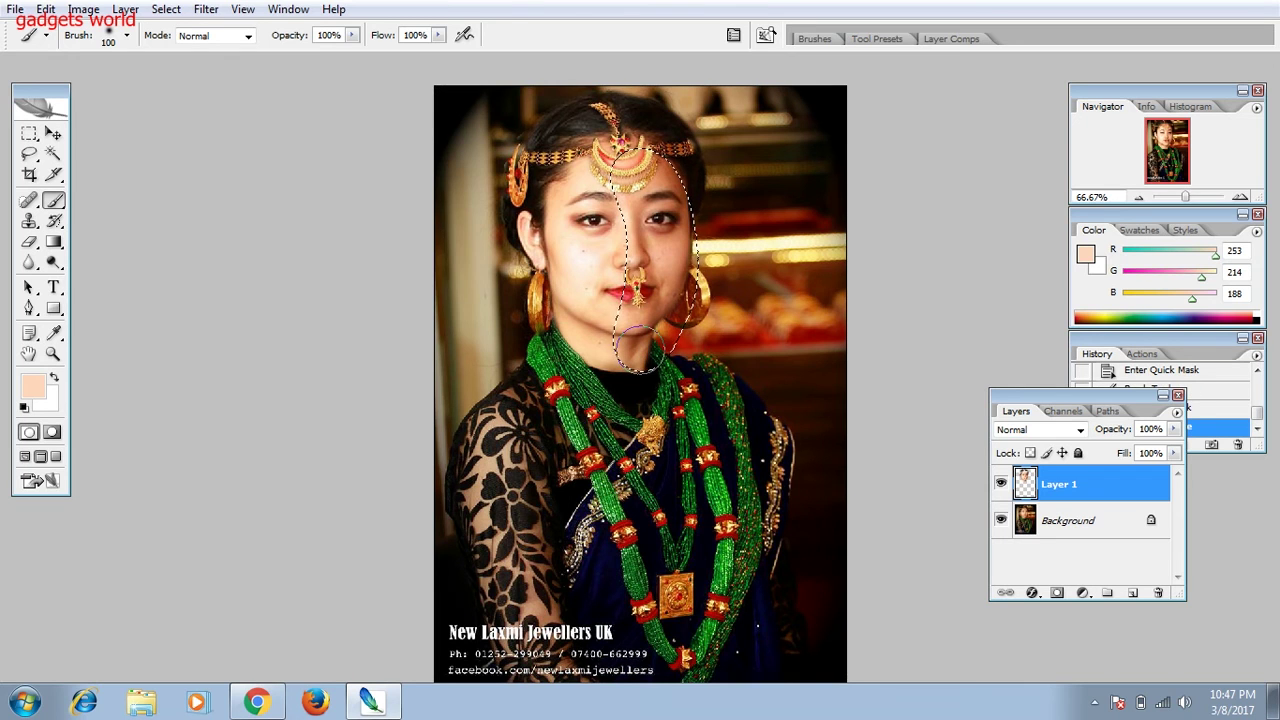
key("ctrl+m")
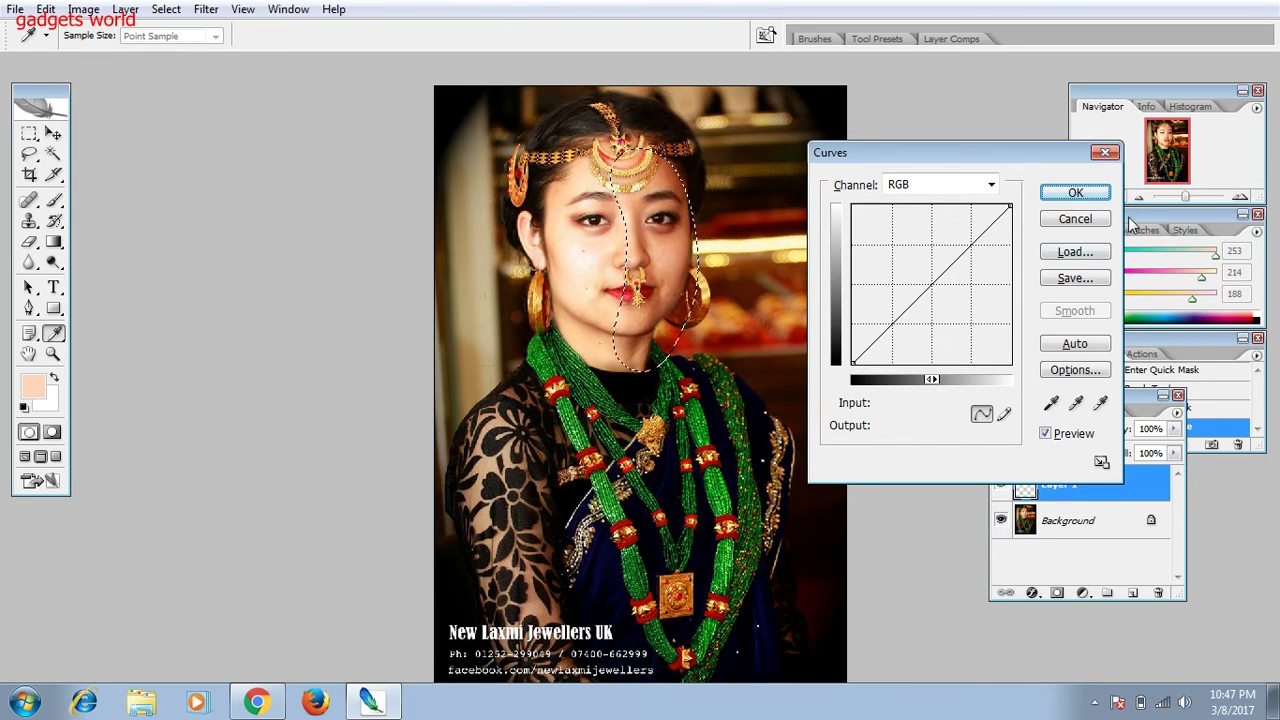
- Brighten the face selection with a Curves midpoint raised from input 121 to output 140
left_click(1075, 219)
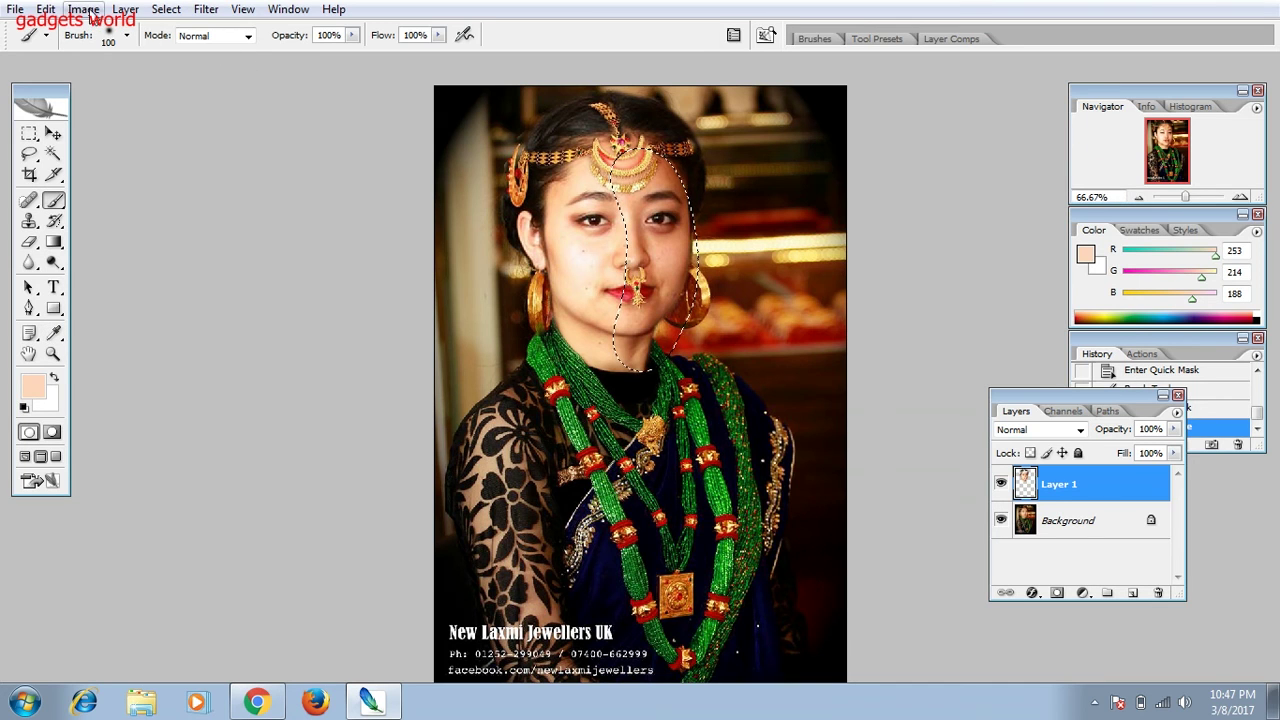
left_click(83, 9)
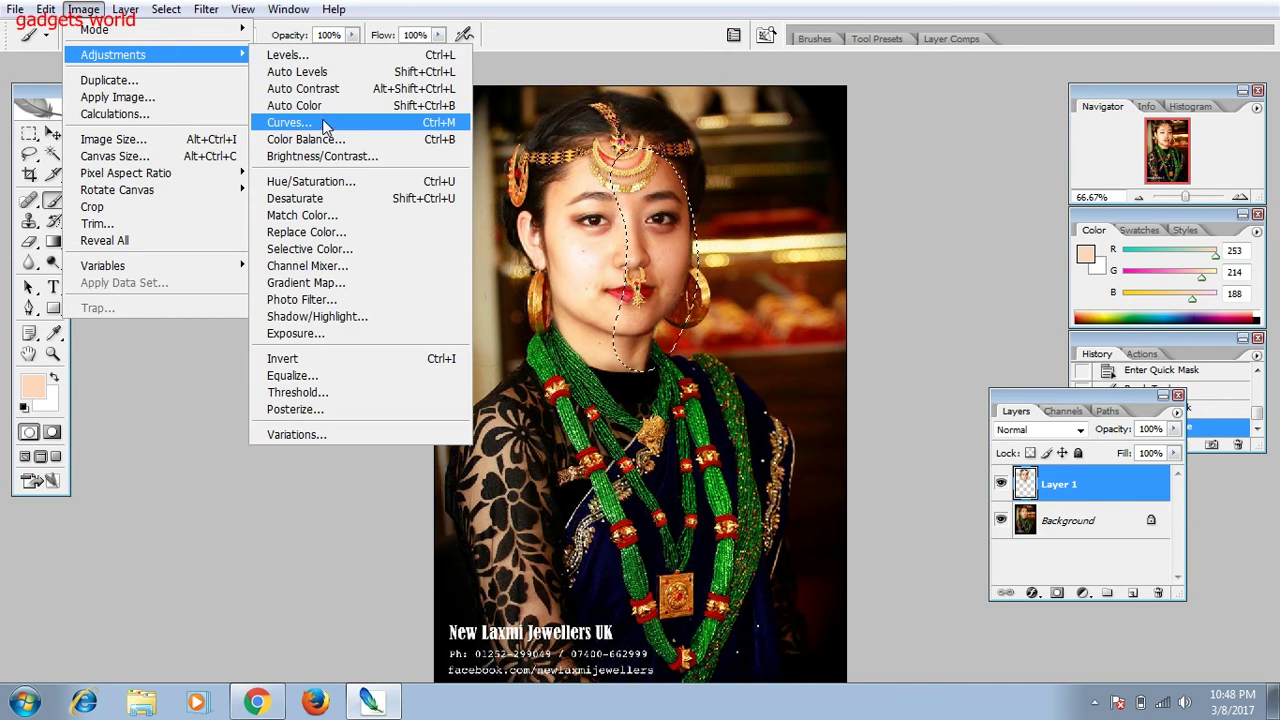
left_click(322, 123)
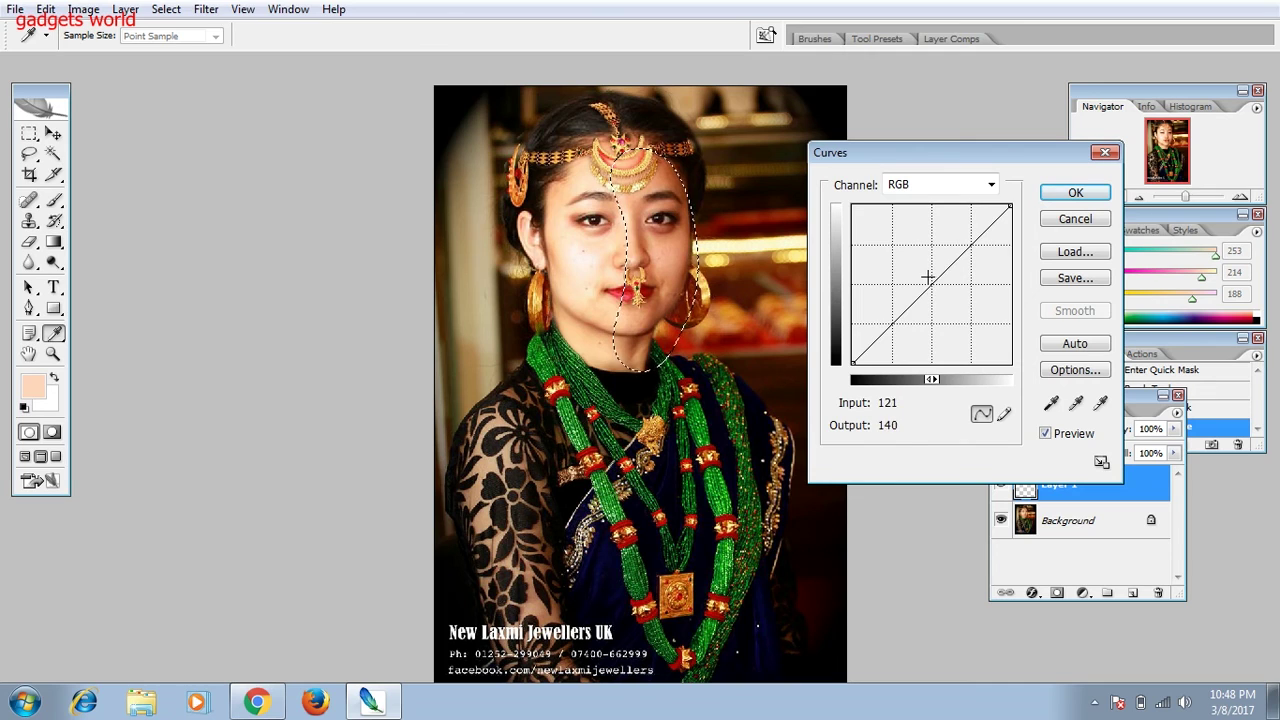
left_click(928, 277)
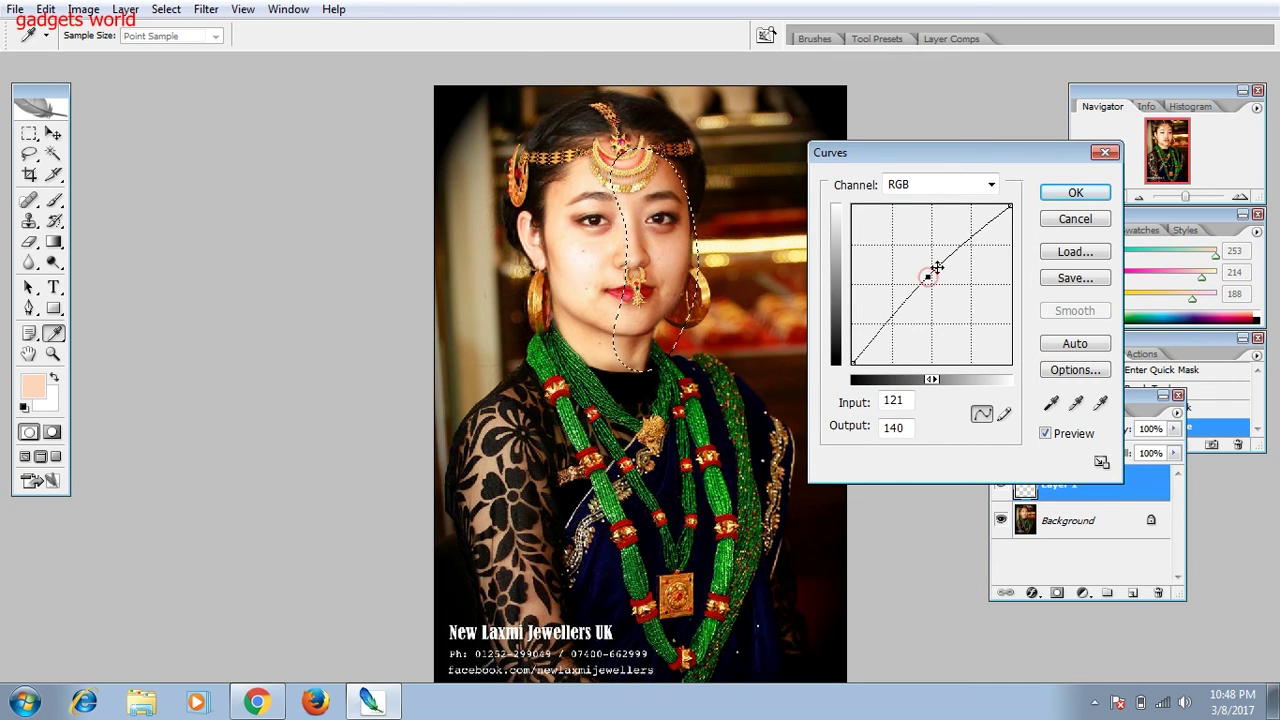
left_click(1070, 193)
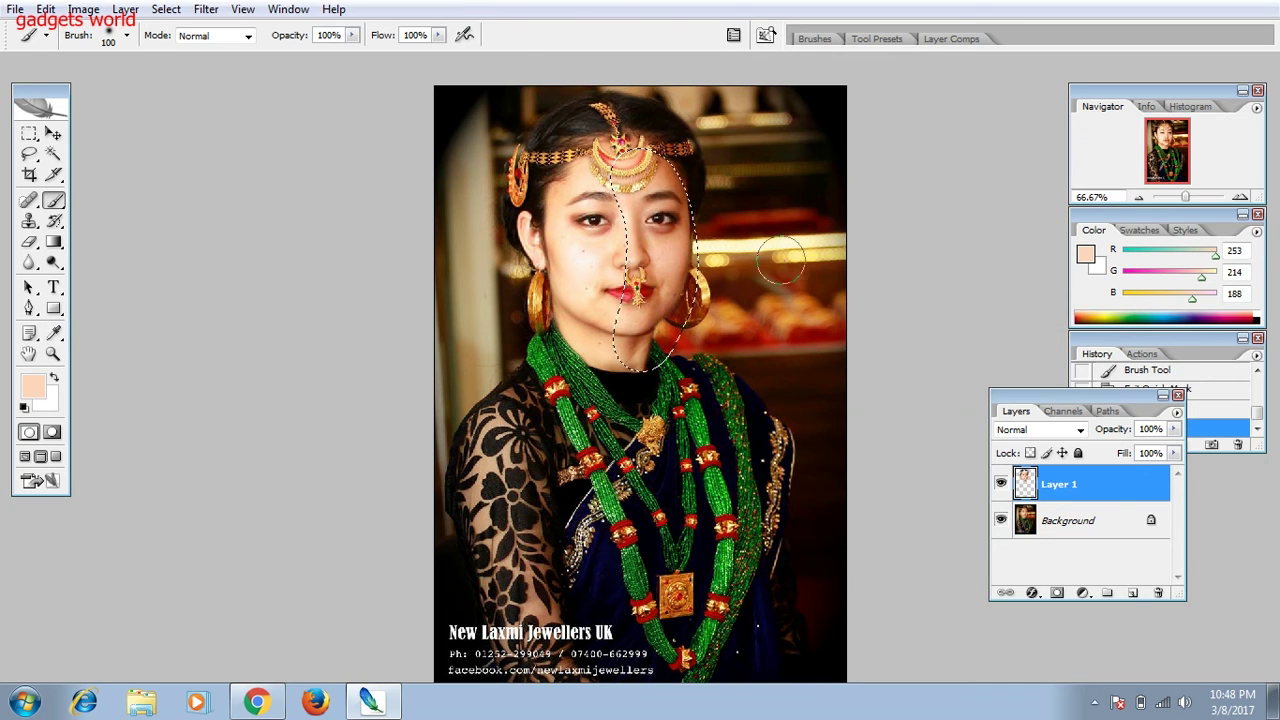
left_click(53, 133)
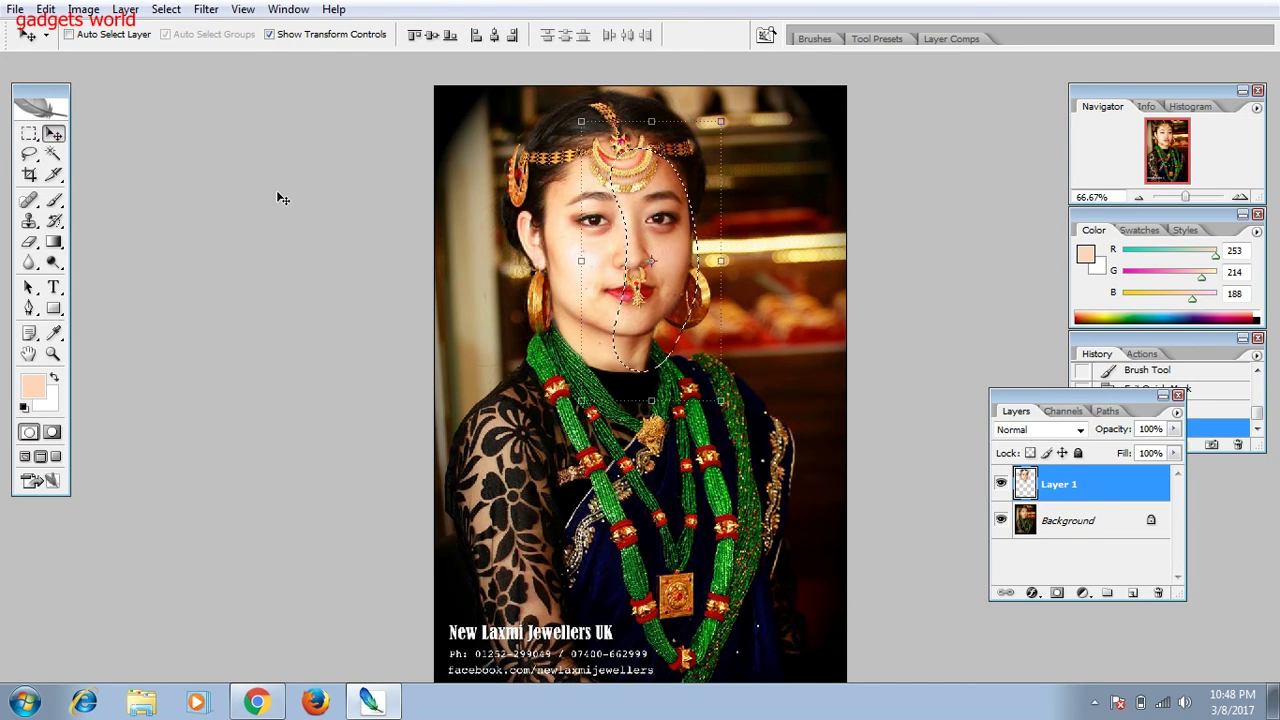
- Deselect, hide transform controls, and zoom to 200% on the neckline
key("ctrl+d")
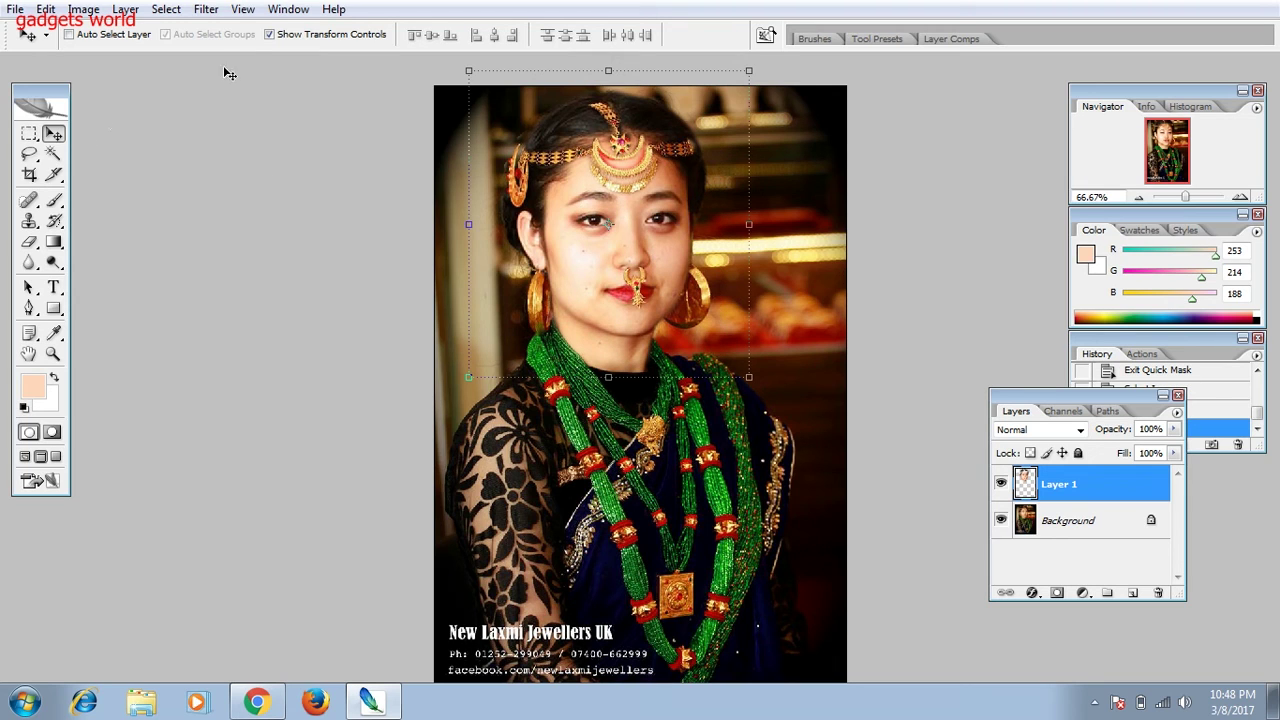
left_click(268, 35)
key("z")
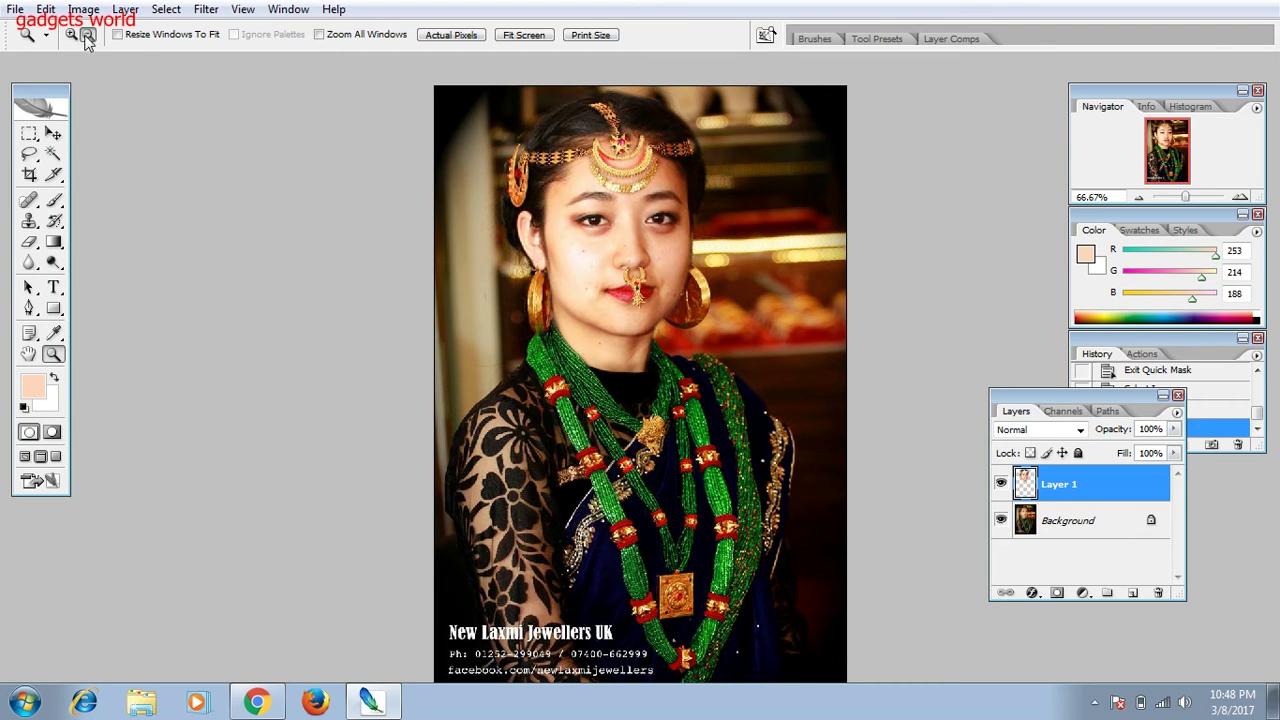
left_click(645, 421)
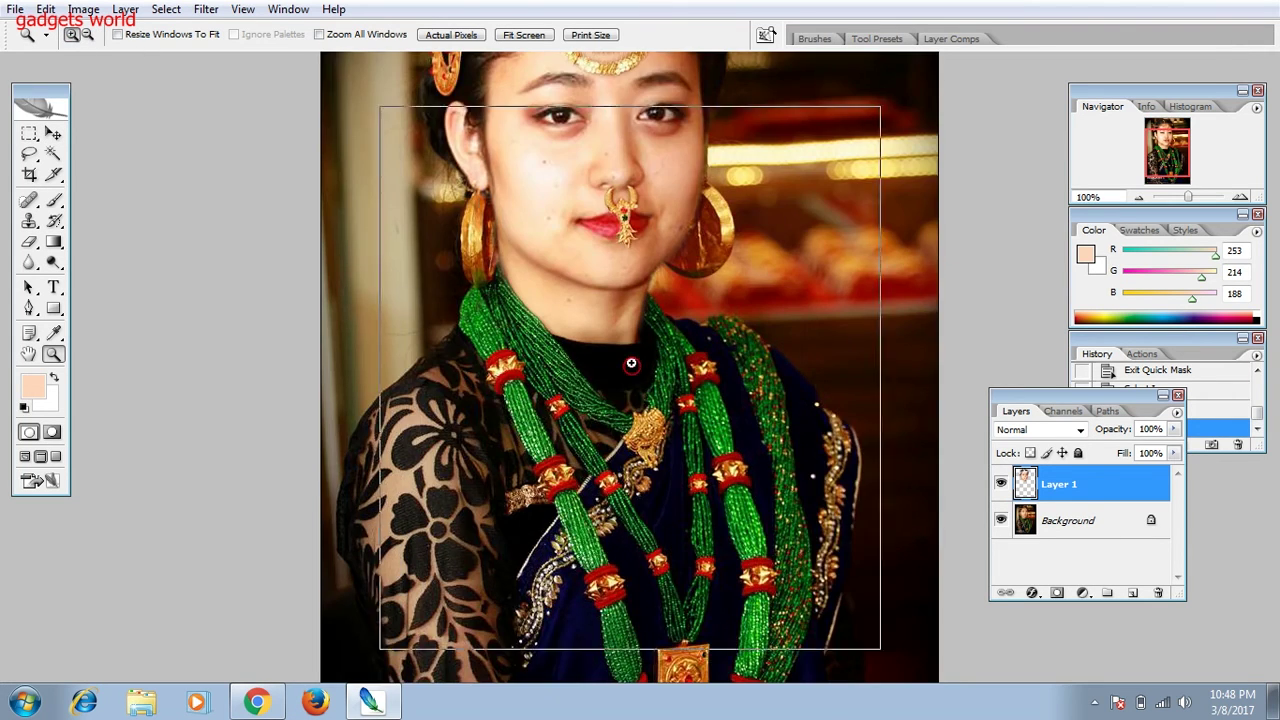
left_click(625, 340)
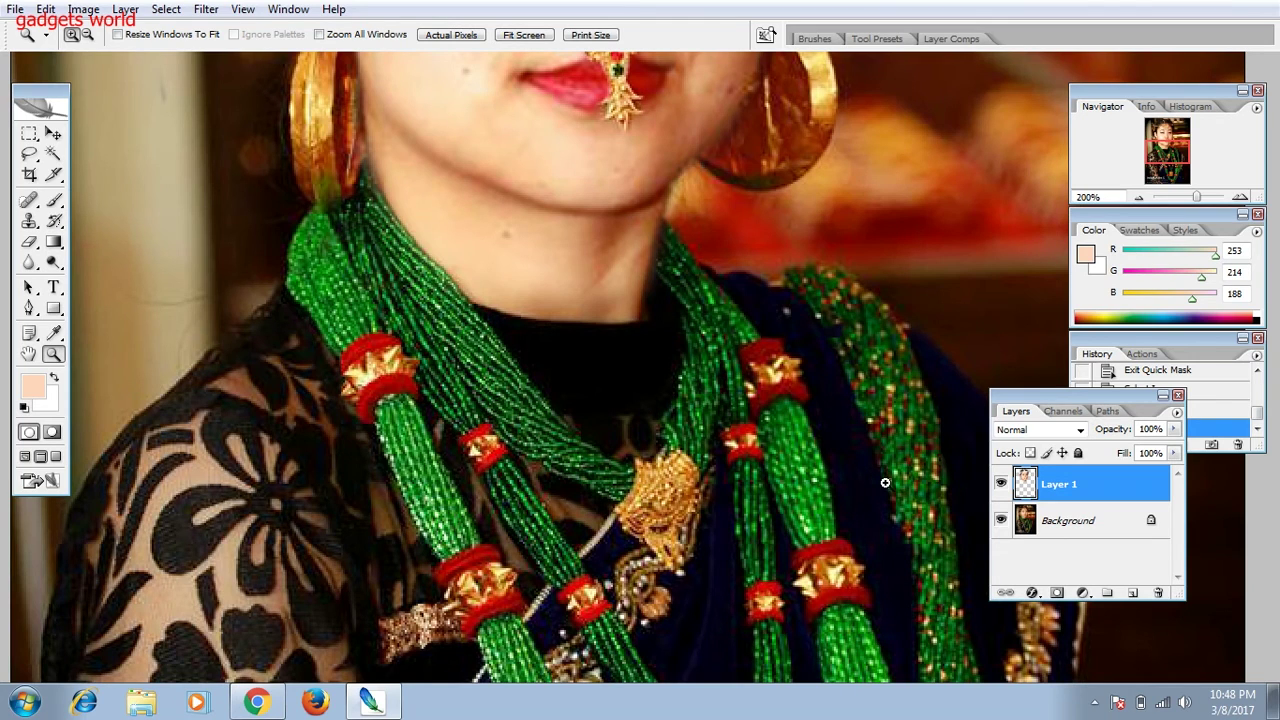
right_click(1079, 495)
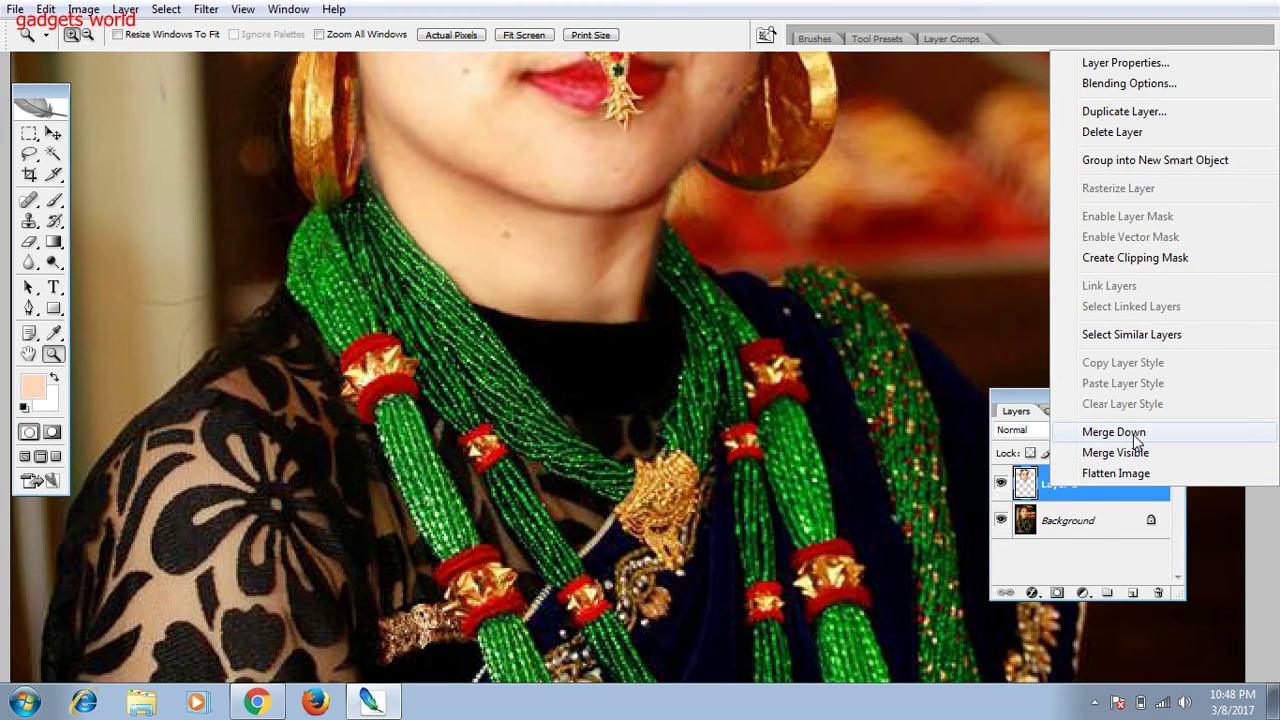
- Merge Layer 1 down into the Background and zoom to 300% on the neck
left_click(1133, 431)
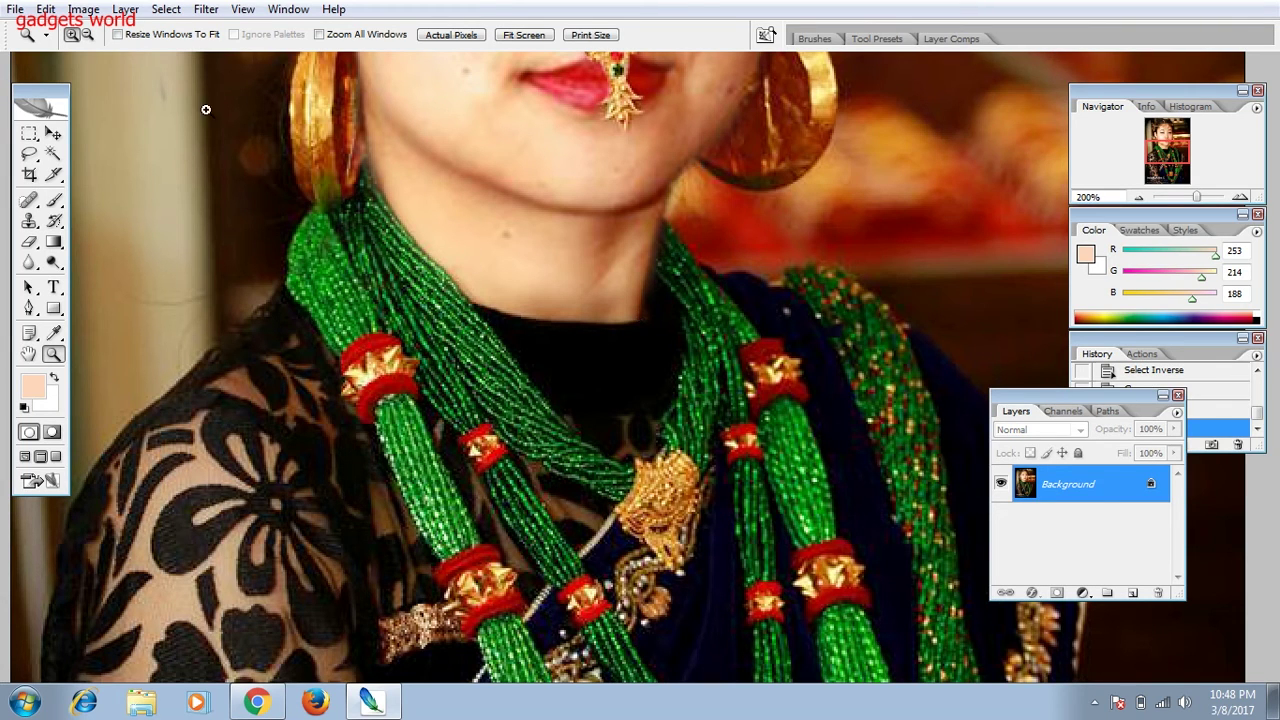
left_click(532, 263)
left_click(29, 200)
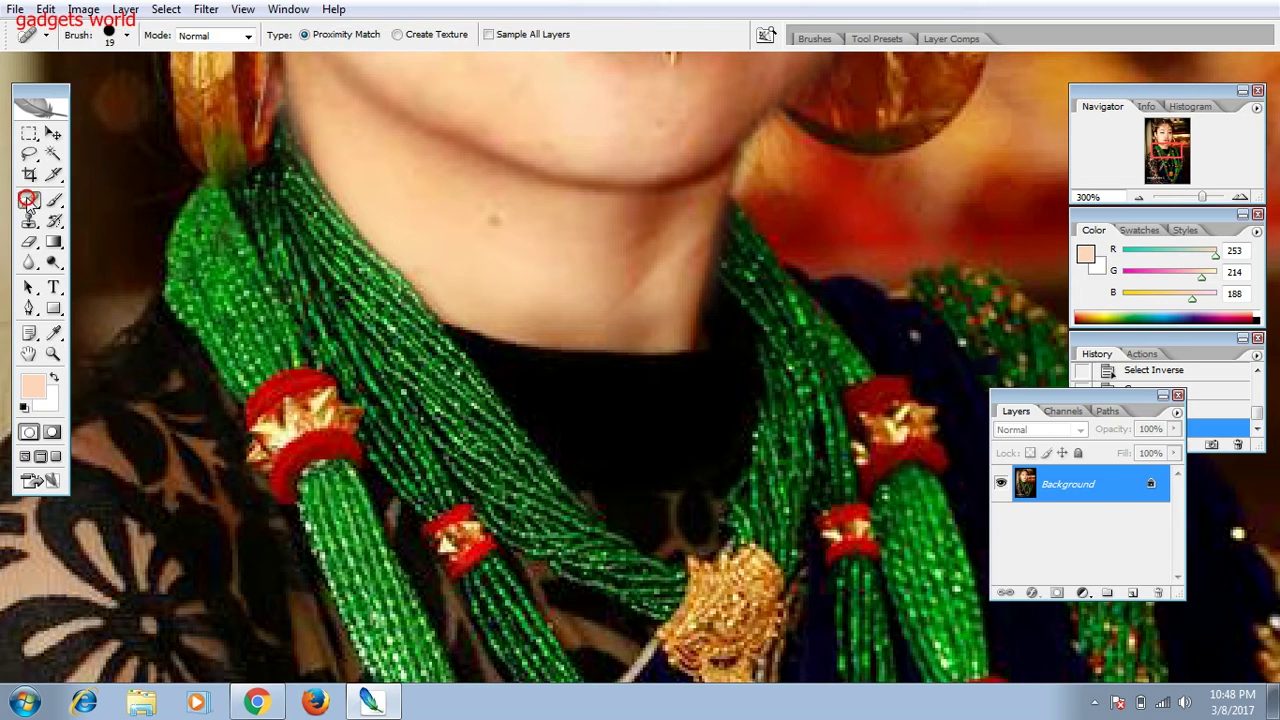
- Switch from the Pattern Stamp to the Clone Stamp Tool with a soft brush
right_click(651, 258)
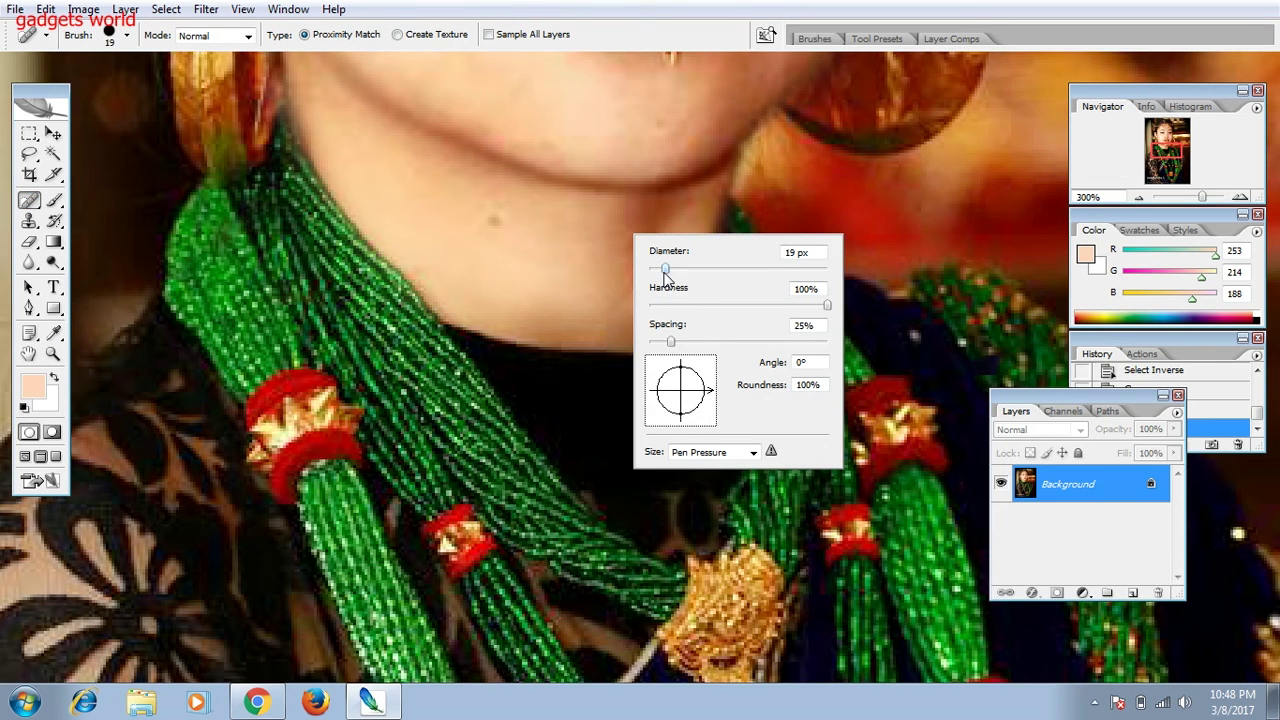
left_click(30, 221)
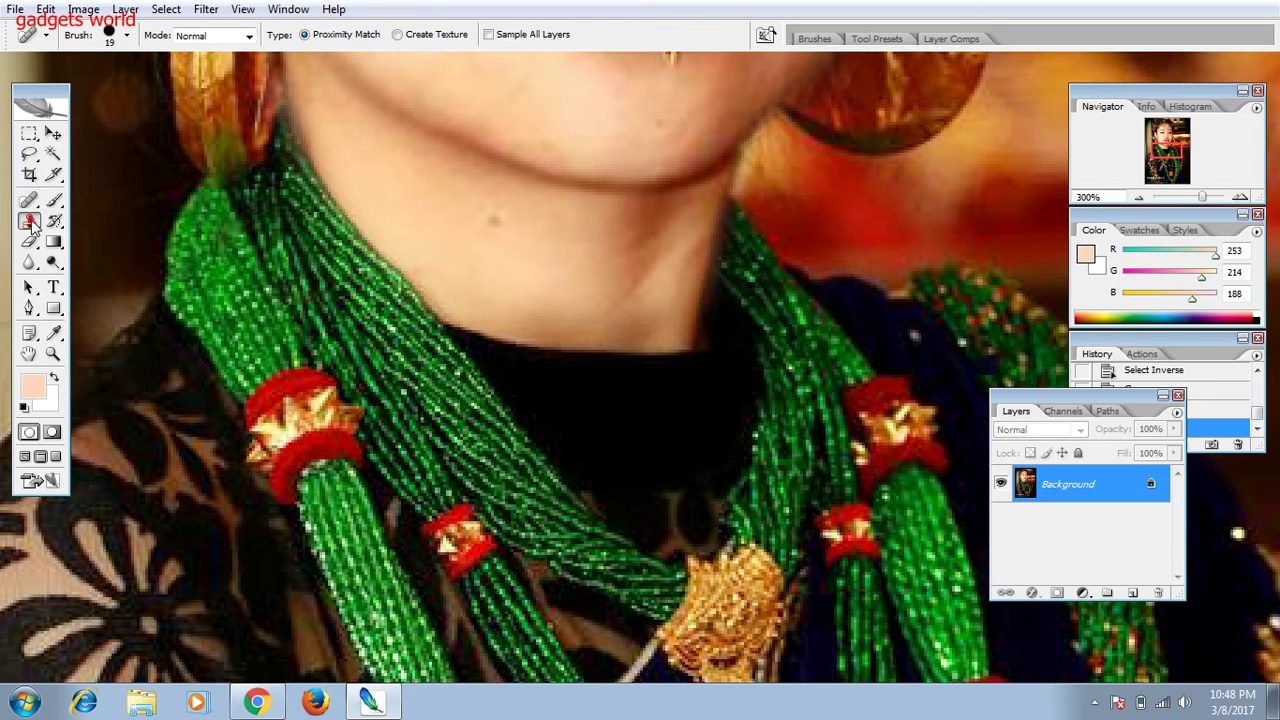
left_click_drag(30, 221, 95, 214)
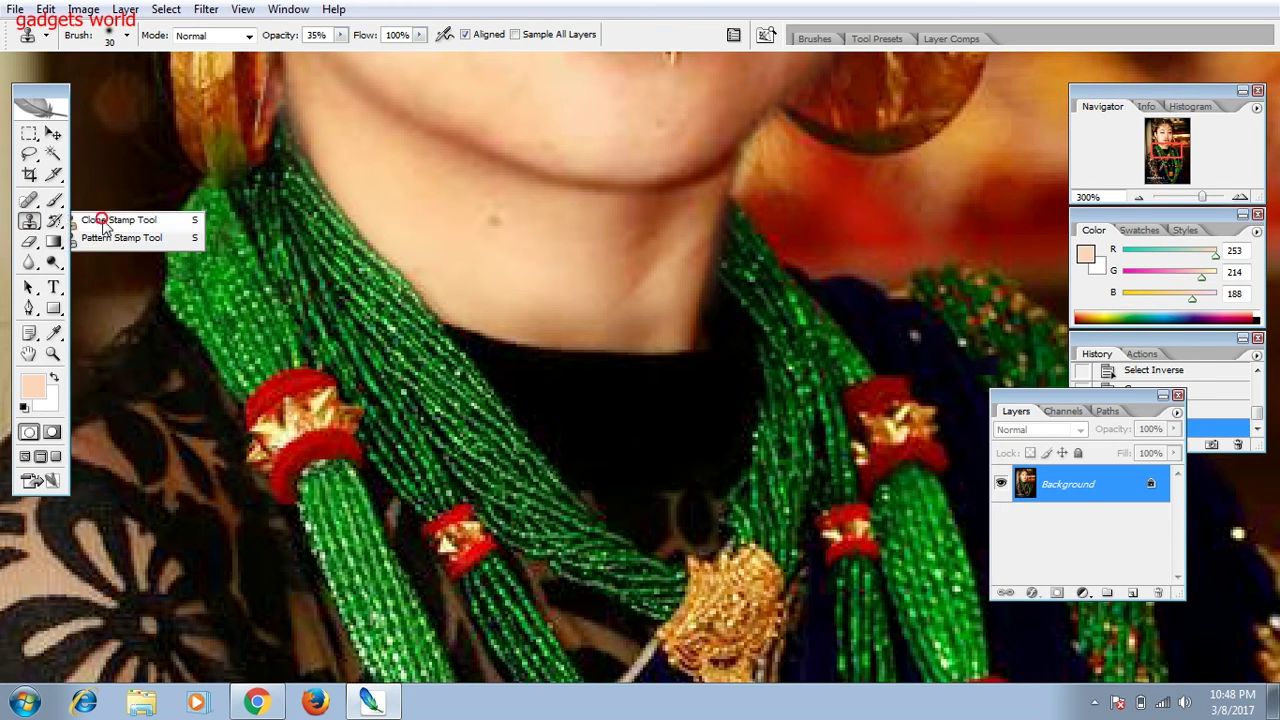
right_click(576, 232)
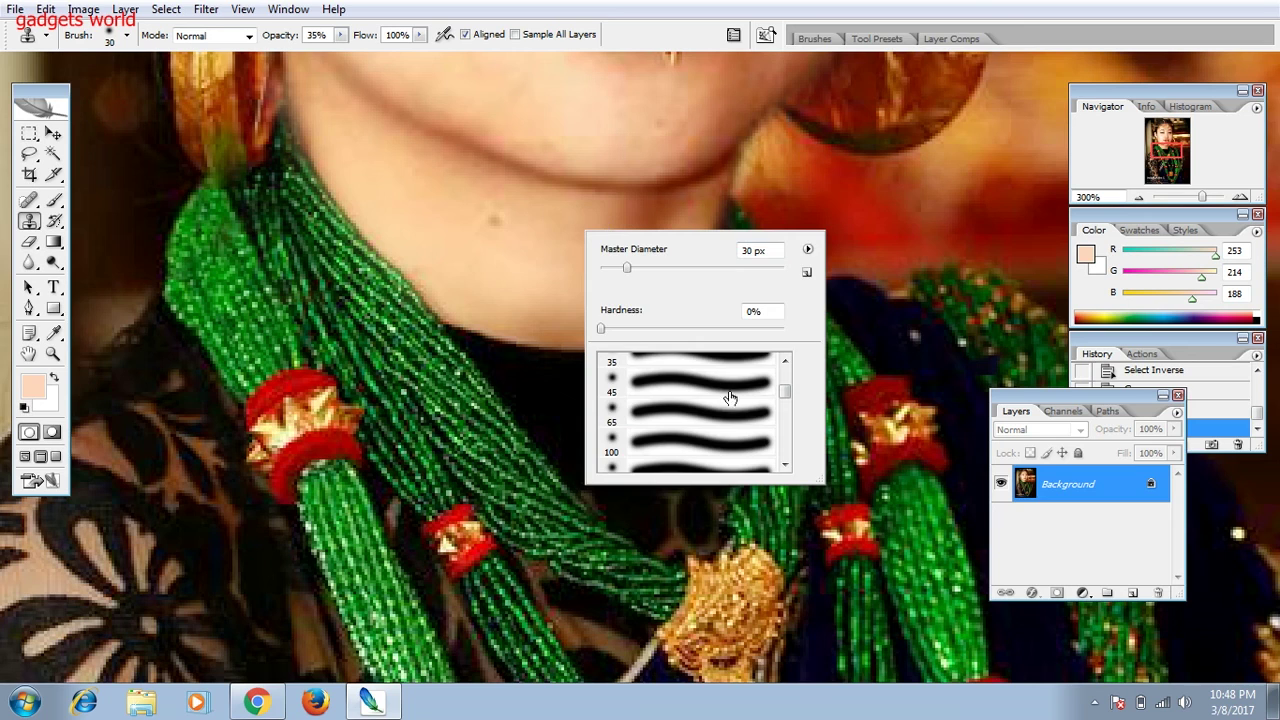
left_click(730, 395)
- Set clone opacity to 37% and shrink the soft brush to 25 px
left_click(341, 36)
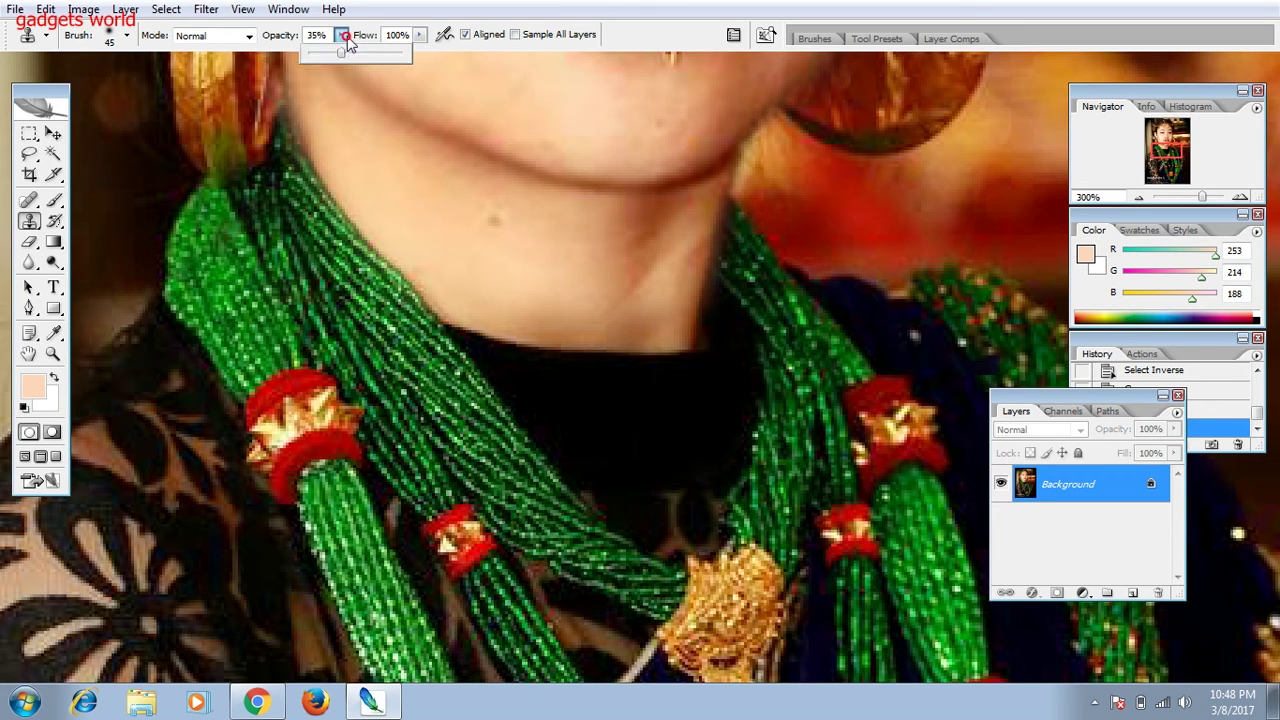
left_click_drag(346, 55, 349, 55)
right_click(547, 241)
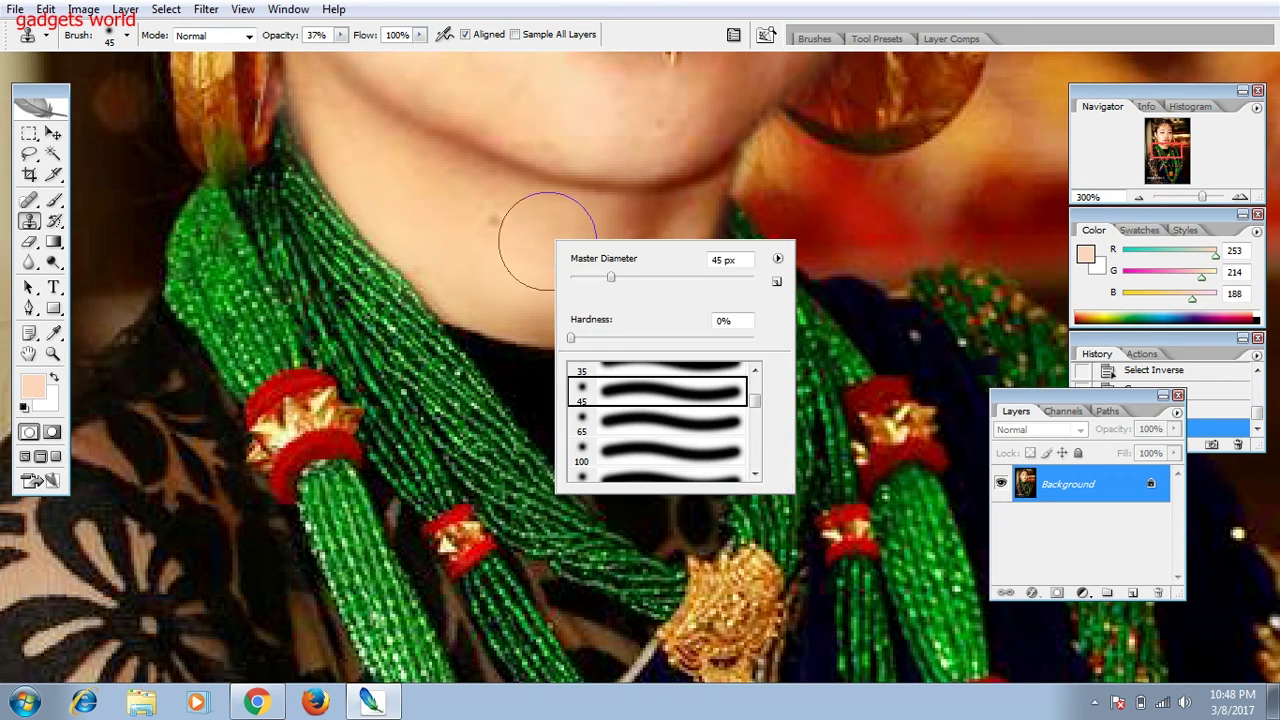
left_click_drag(610, 277, 596, 277)
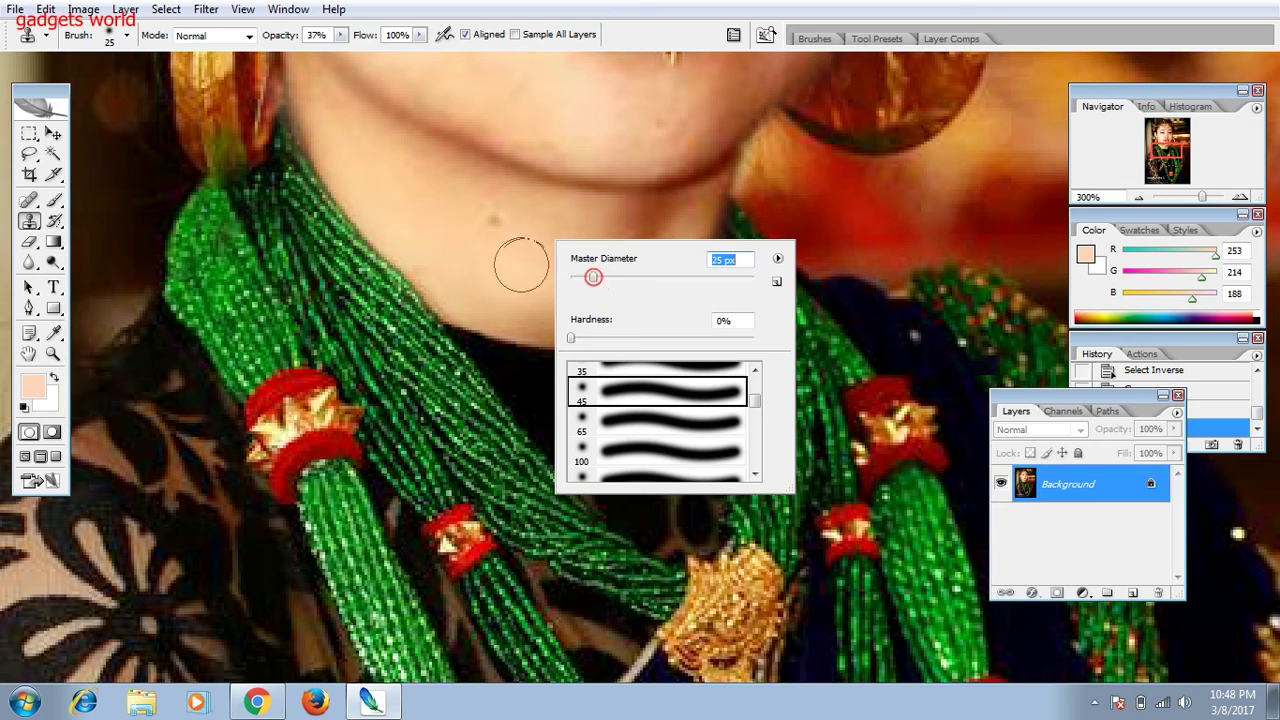
left_click(513, 263)
left_click(513, 263)
left_click(621, 288)
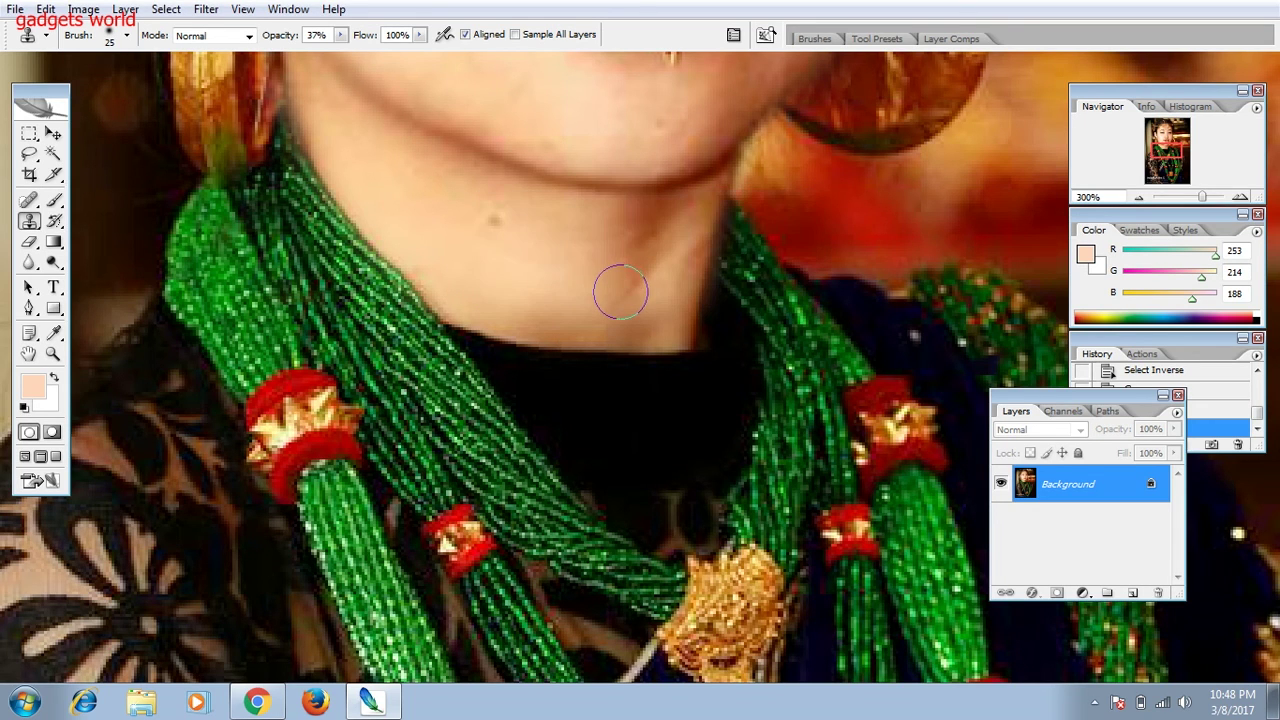
- Shrink the Clone Stamp brush further and clear the missing clone source warnings
right_click(525, 245)
left_click_drag(569, 281, 564, 281)
left_click(500, 260)
left_click(632, 290)
left_click(612, 288)
left_click(645, 290)
- Clone clean skin over the spots on the neck, chin and near the lips
mouse_move(636, 315)
left_mouse_down()
mouse_move(552, 310)
mouse_move(537, 334)
mouse_move(514, 317)
left_mouse_up()
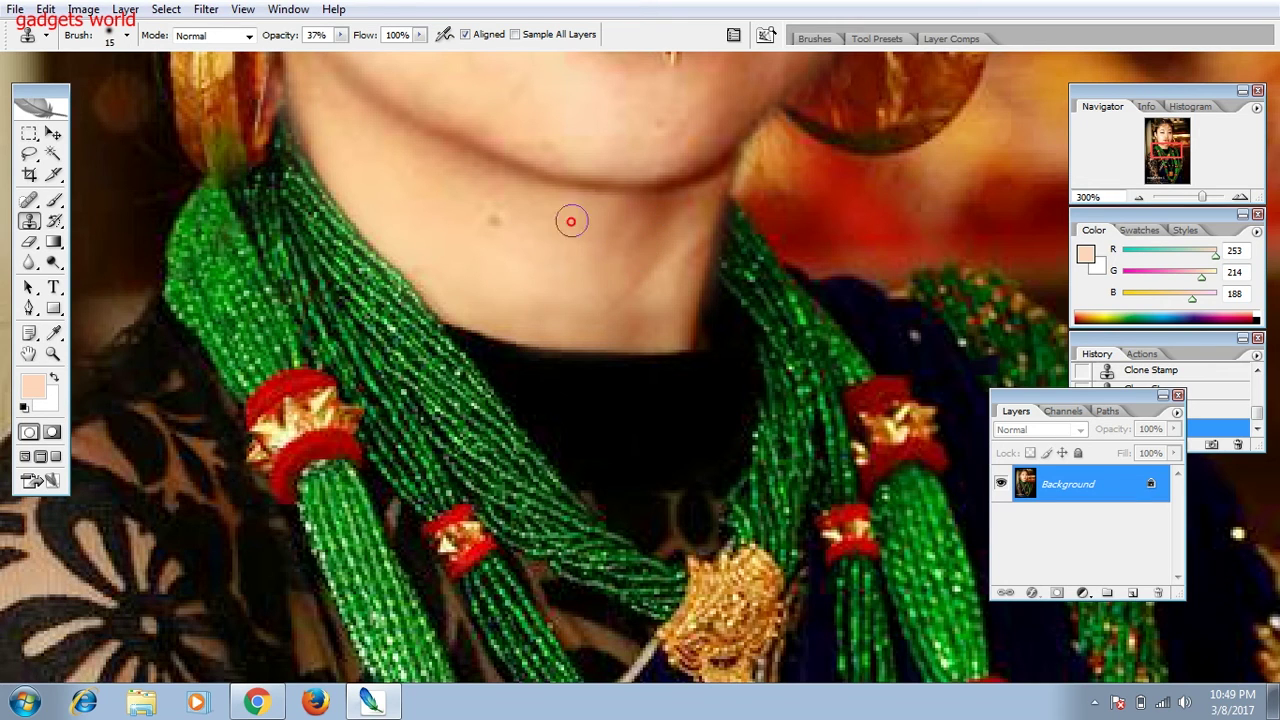
mouse_move(618, 211)
left_mouse_down()
mouse_move(633, 231)
mouse_move(591, 324)
left_mouse_up()
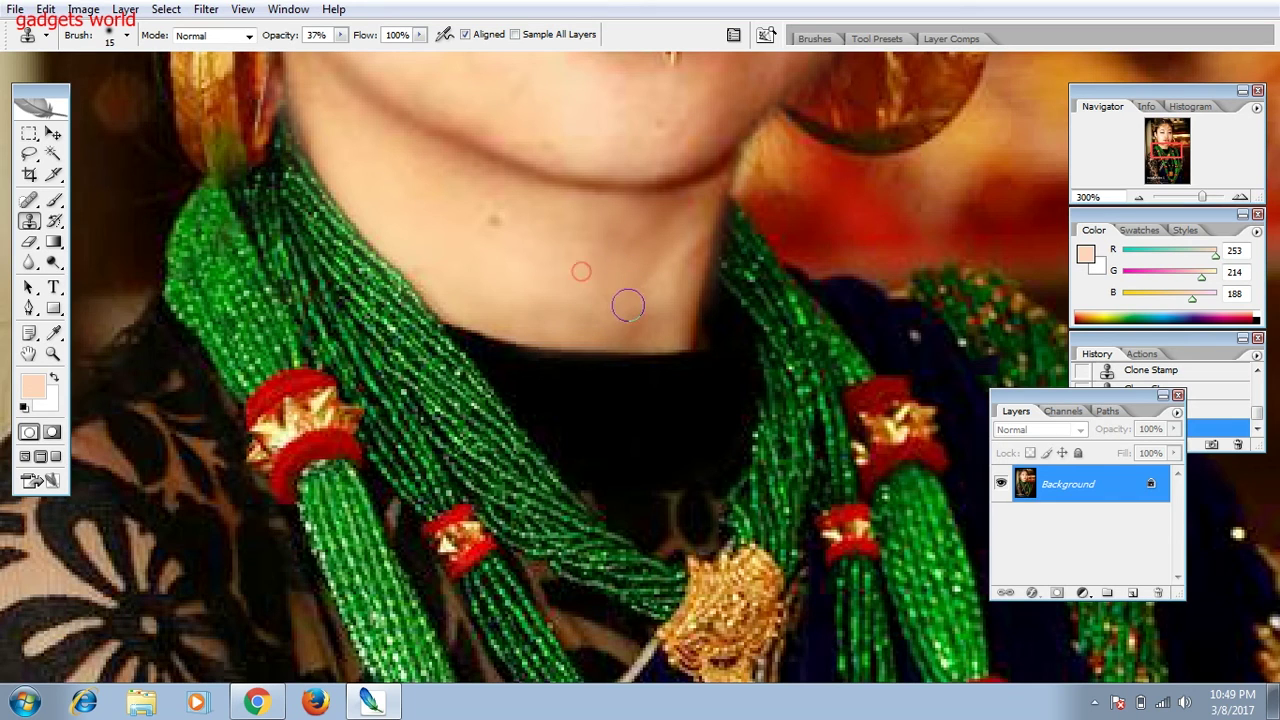
mouse_move(591, 324)
left_mouse_down()
mouse_move(557, 317)
mouse_move(613, 320)
left_mouse_up()
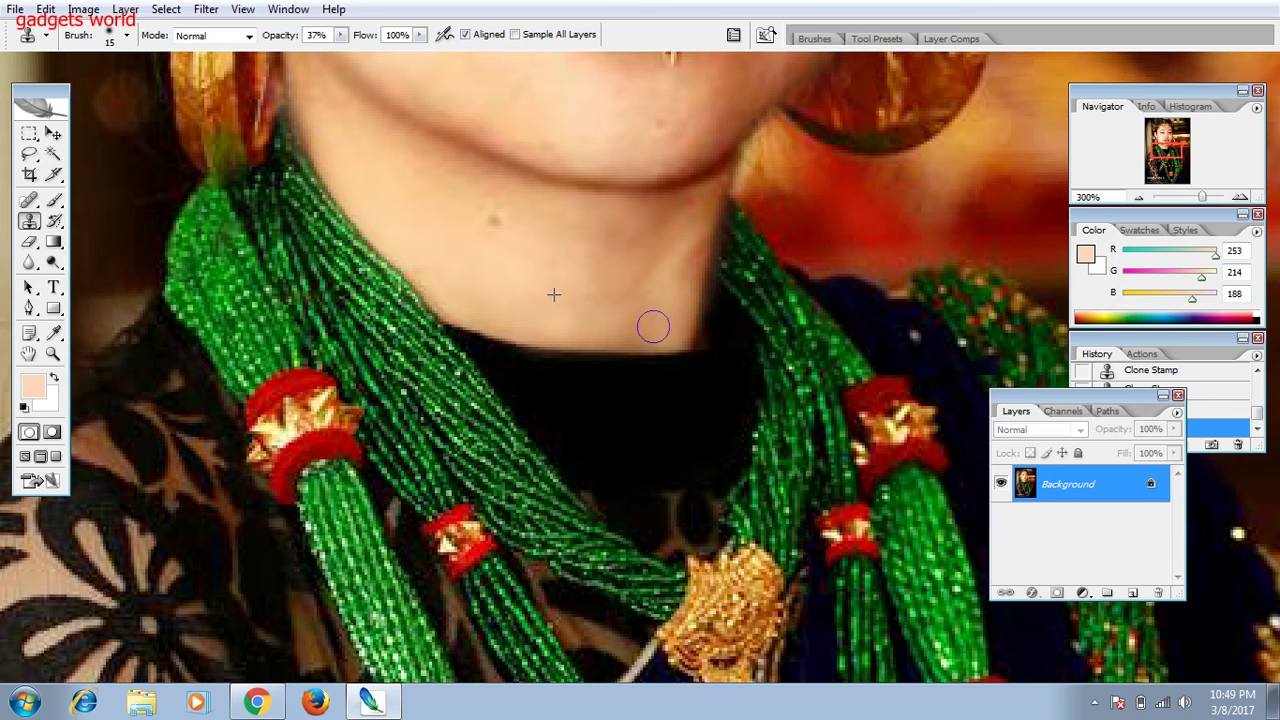
mouse_move(460, 209)
left_mouse_down()
mouse_move(500, 248)
mouse_move(535, 431)
left_mouse_up()
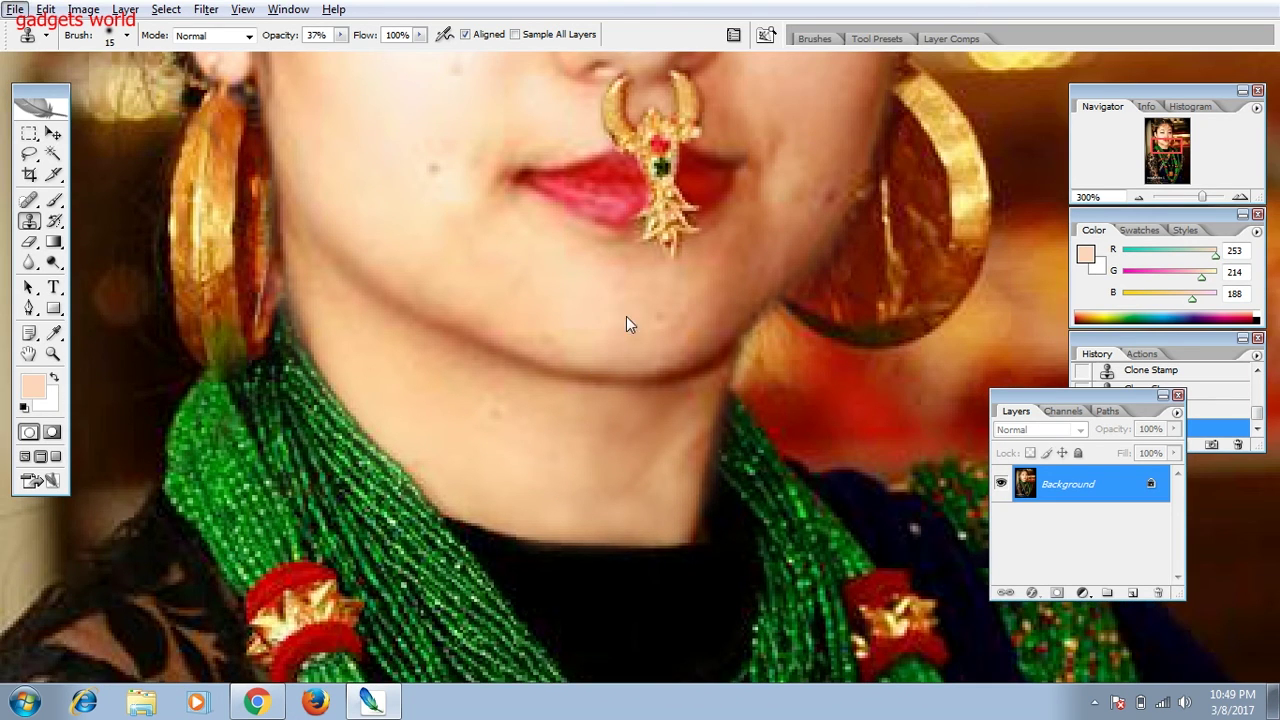
mouse_move(660, 314)
left_mouse_down()
mouse_move(522, 322)
mouse_move(552, 562)
left_mouse_up()
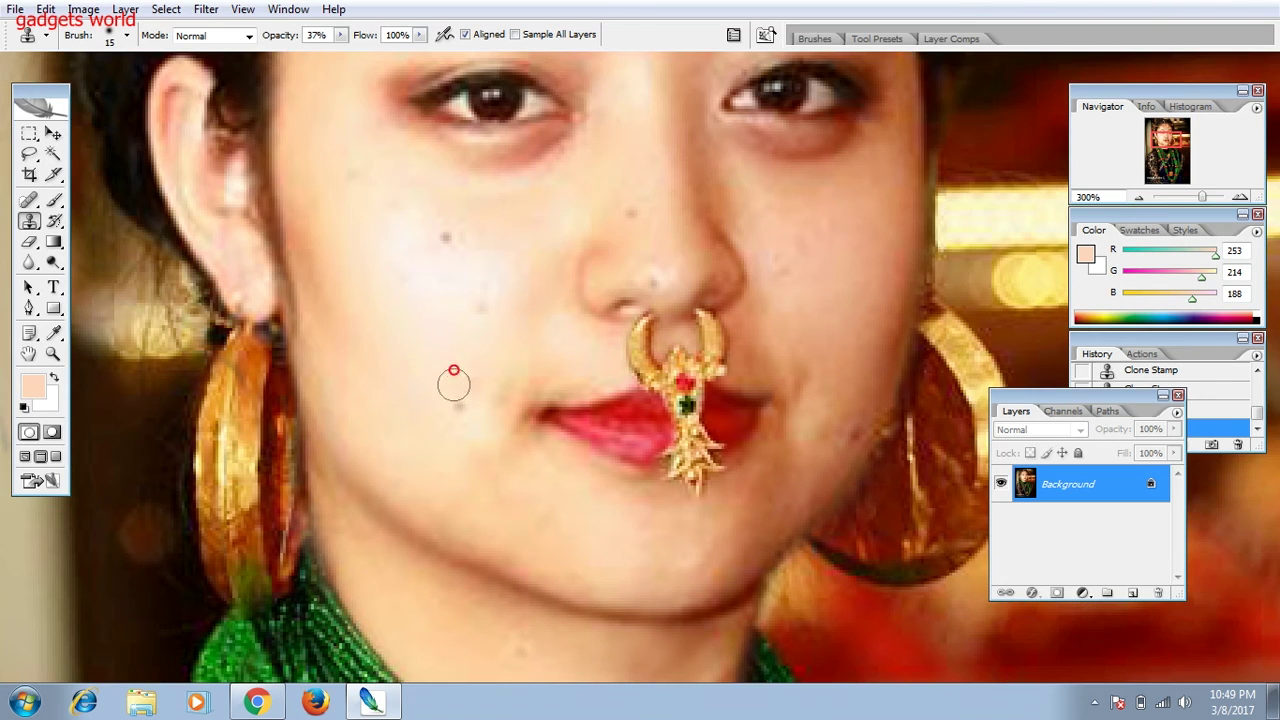
left_click(460, 420)
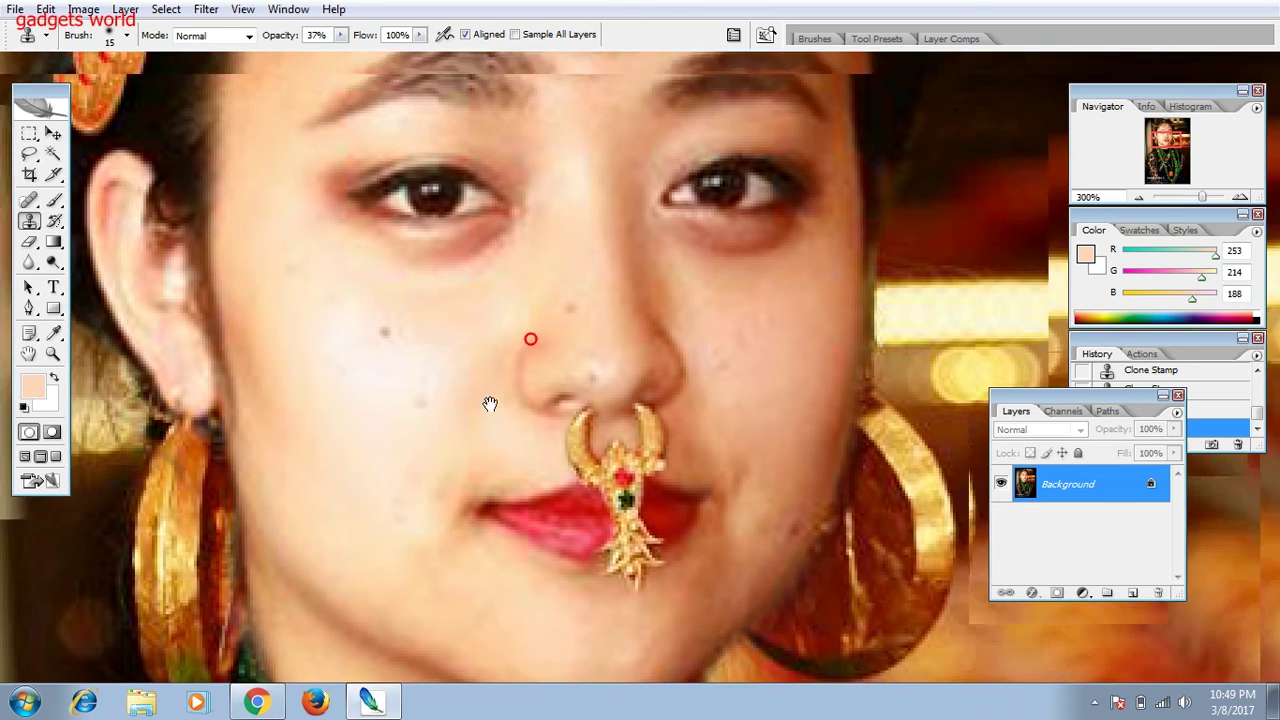
- Clone over the right-cheek blemishes, then raise cloning opacity to 100%
left_click_drag(551, 310, 491, 400)
left_click_drag(696, 332, 678, 386)
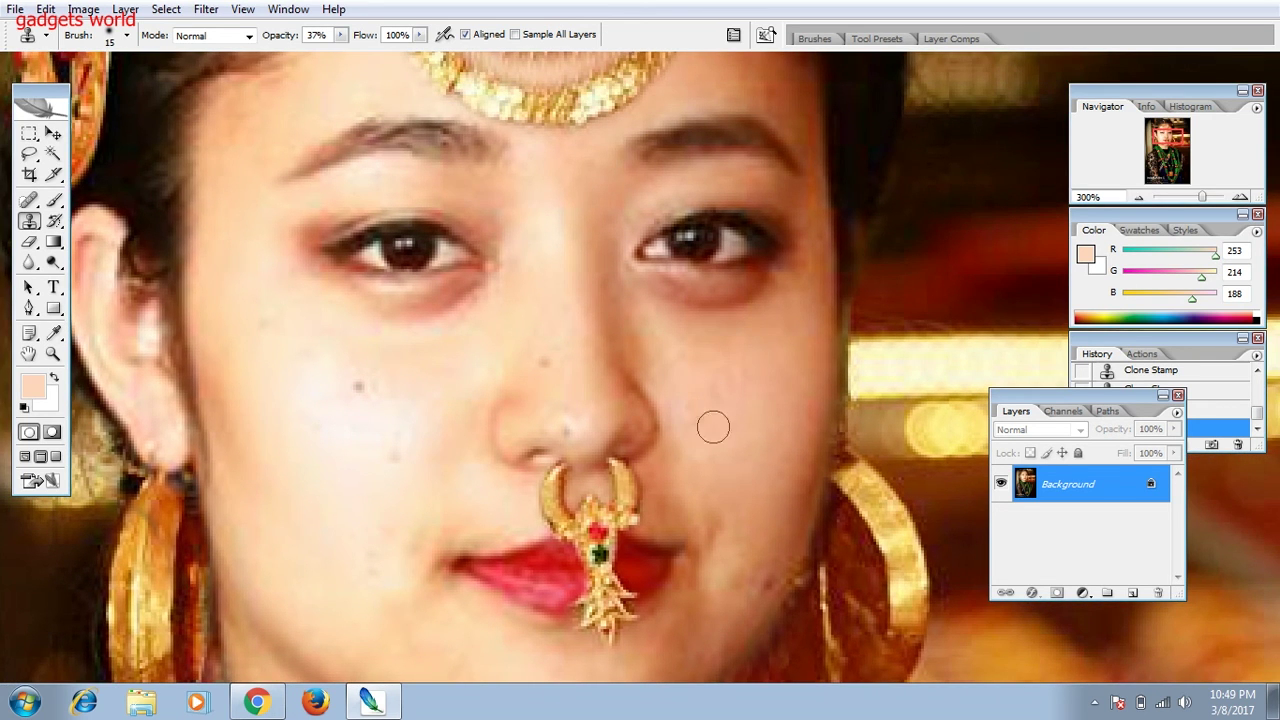
left_click_drag(748, 481, 696, 446)
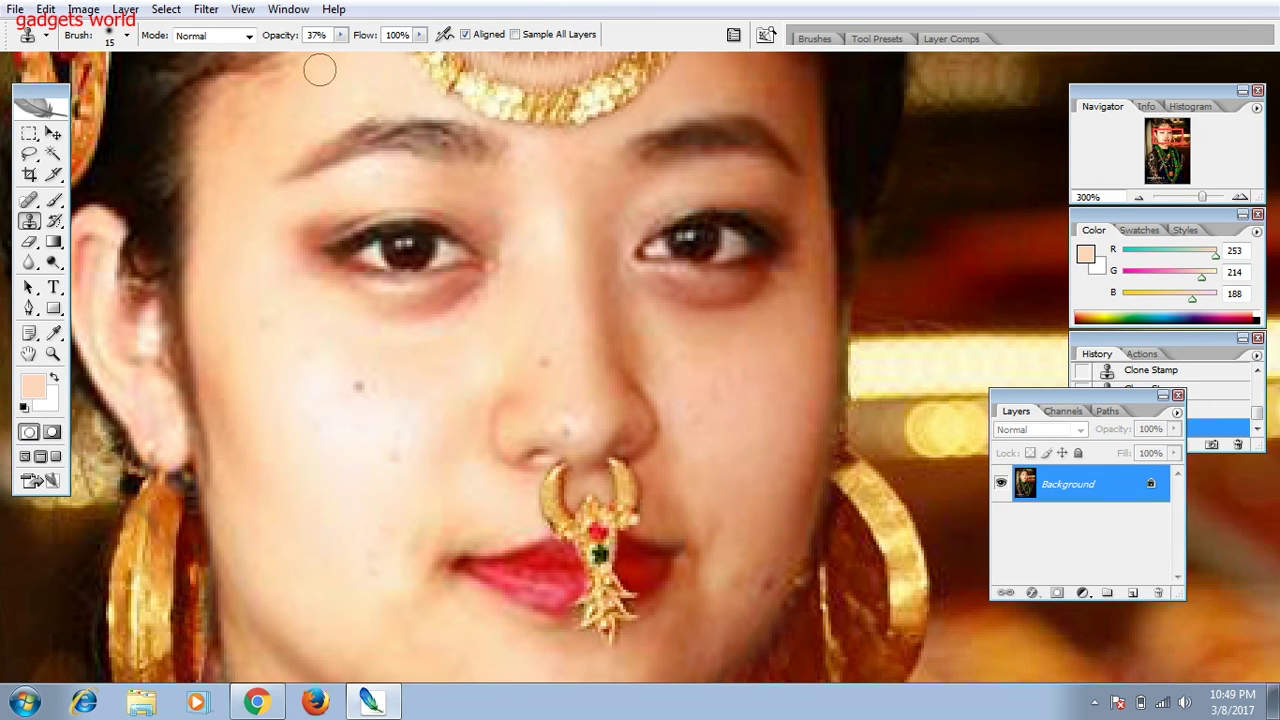
left_click(341, 36)
left_click_drag(341, 53, 431, 65)
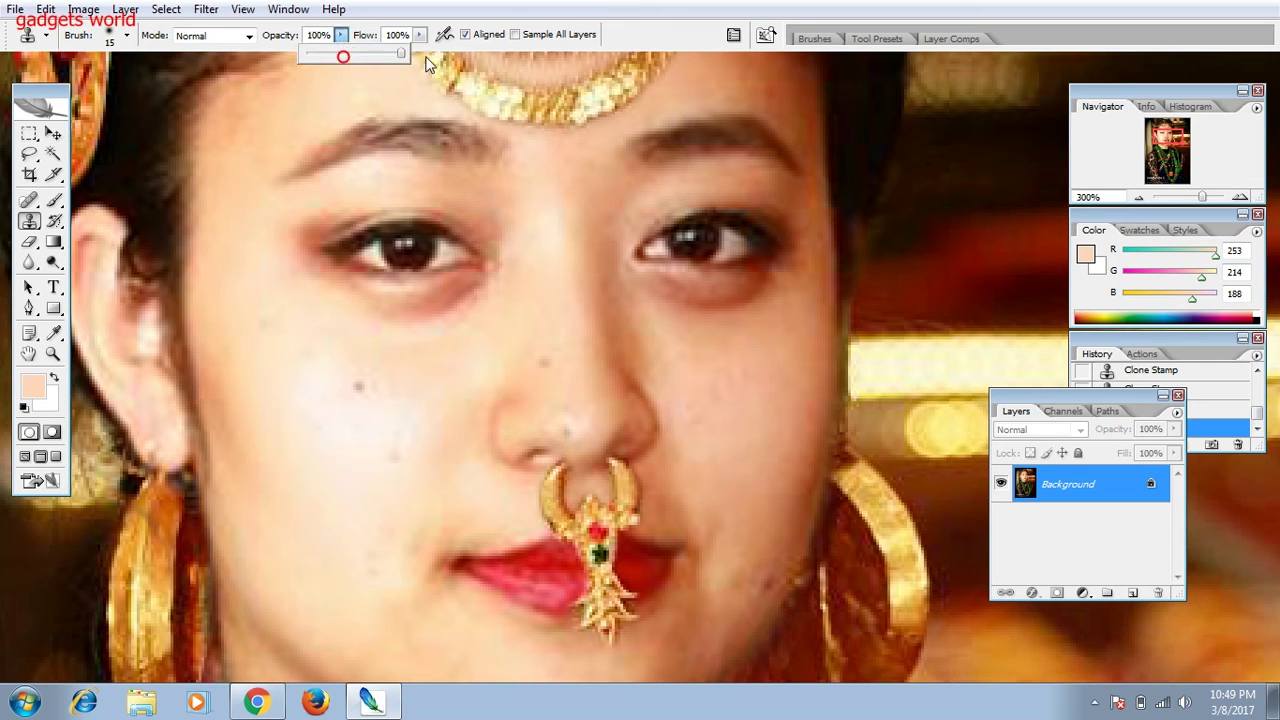
left_click(53, 353)
- Zoom out to 66.67% to show the whole portrait and open Filter > Noise
left_click(87, 34)
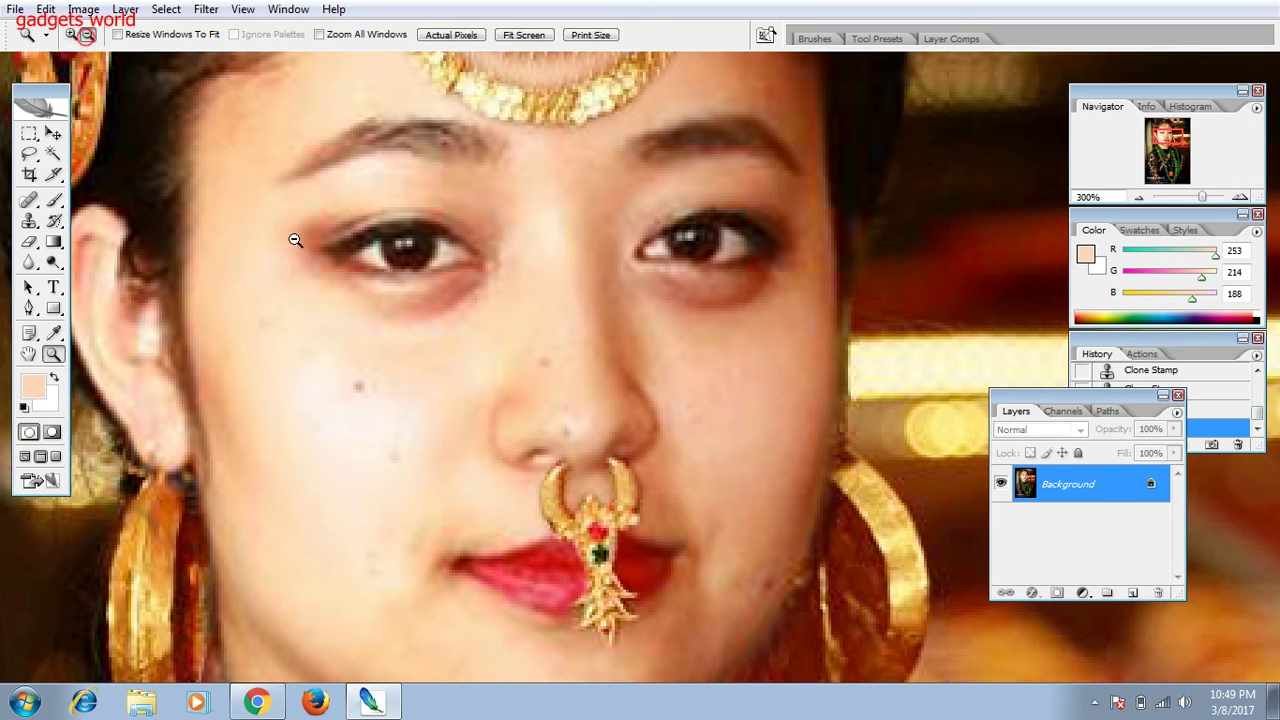
left_click(409, 414)
left_click(401, 427)
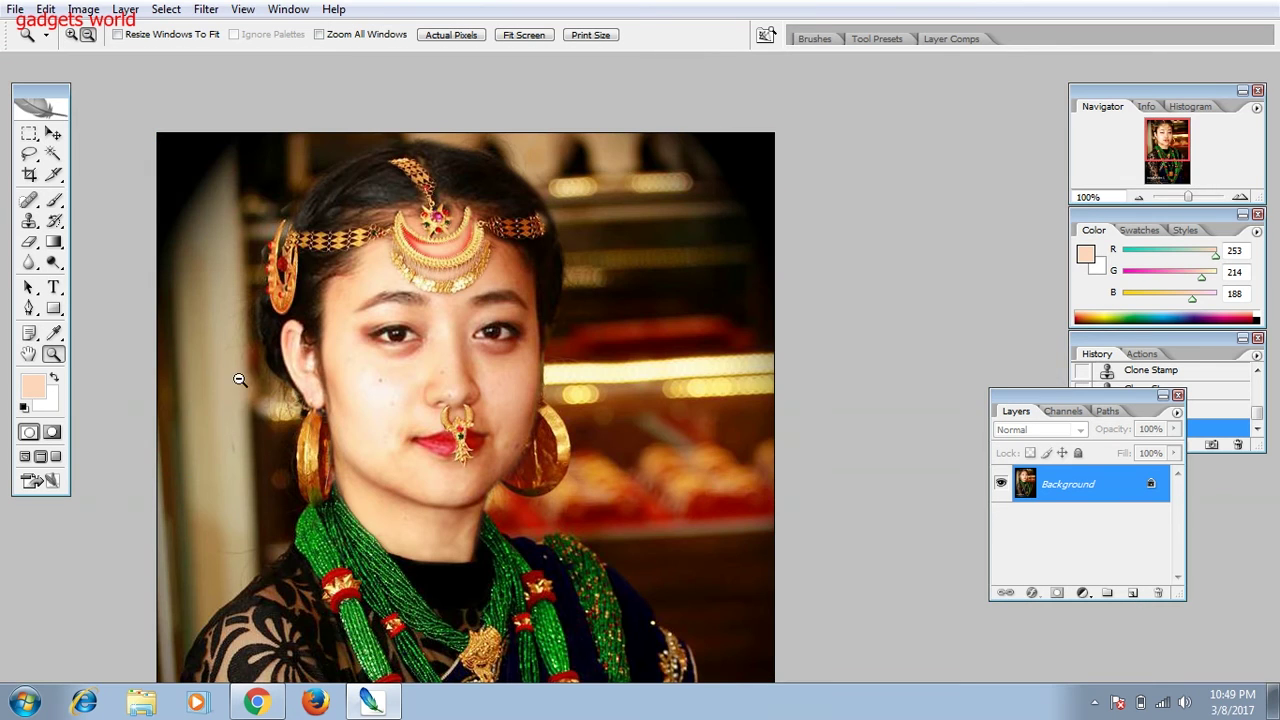
left_click(380, 457)
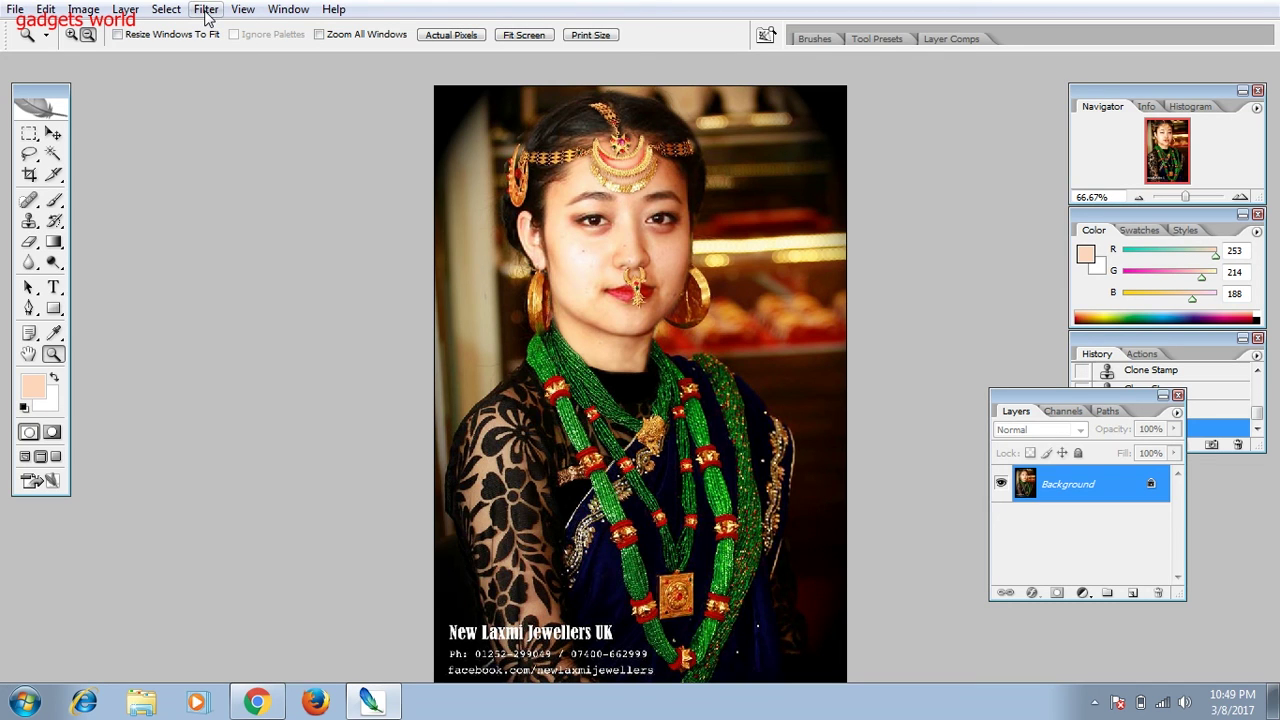
left_click(206, 10)
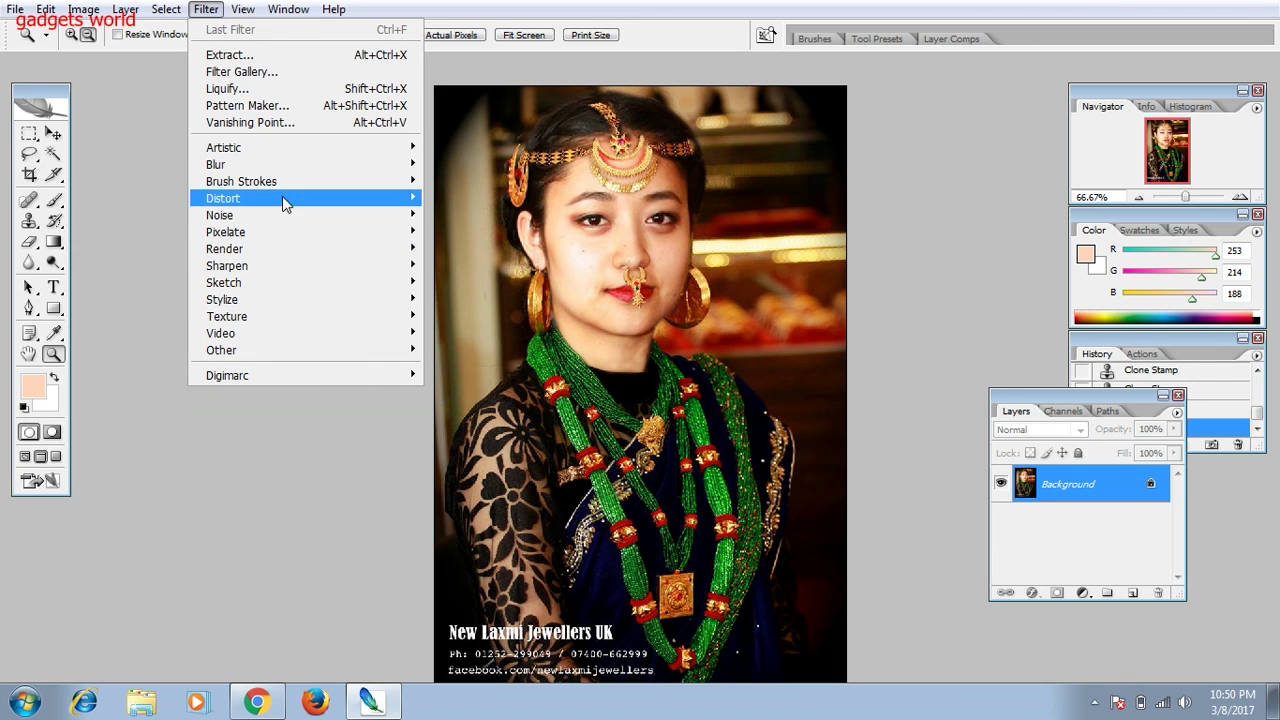
mouse_move(220, 215)
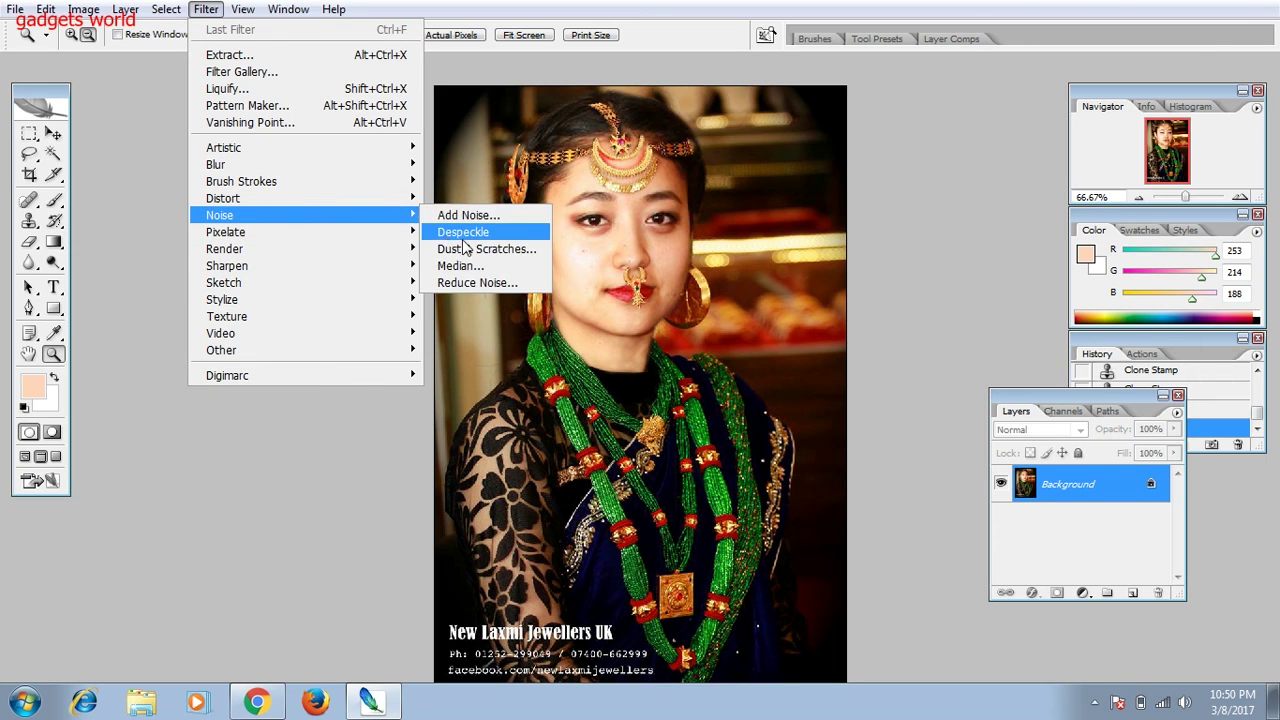
- Apply Dust & Scratches with radius 1 px and threshold 0 to the portrait
left_click(488, 250)
mouse_move(642, 124)
left_mouse_down()
mouse_move(1023, 266)
mouse_move(990, 350)
mouse_move(994, 404)
mouse_move(999, 383)
left_mouse_up()
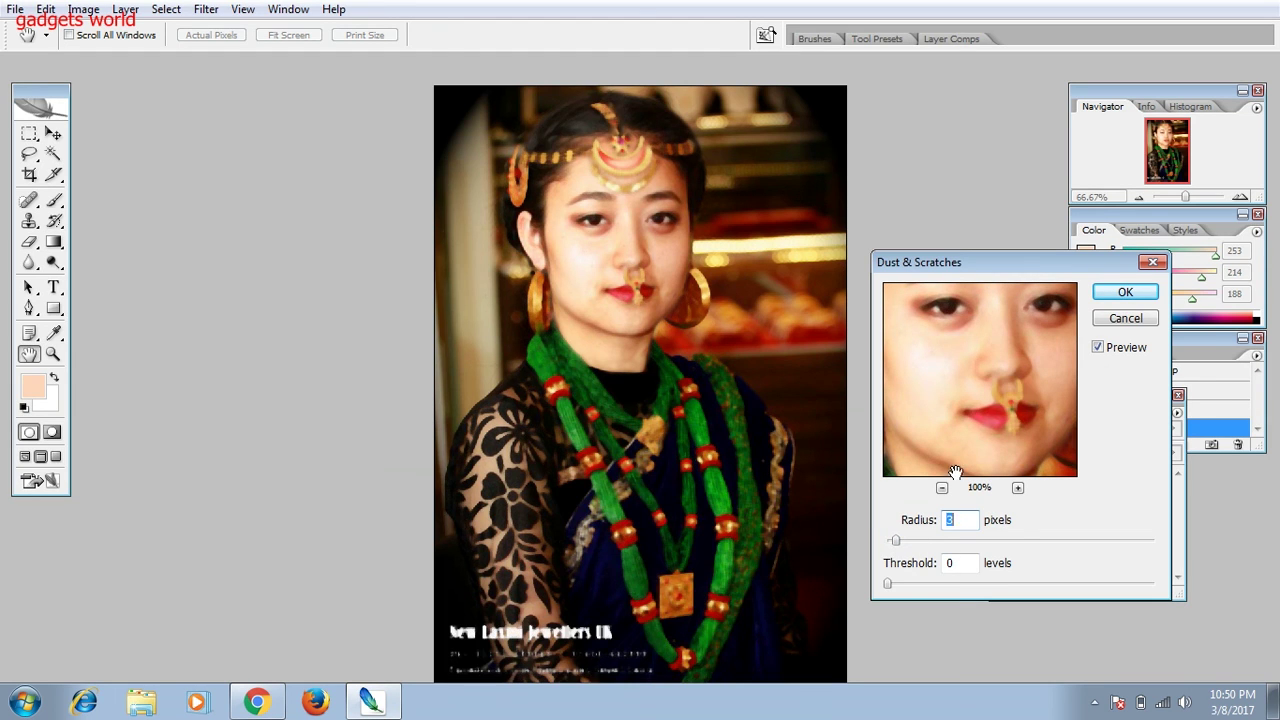
left_click_drag(895, 542, 888, 542)
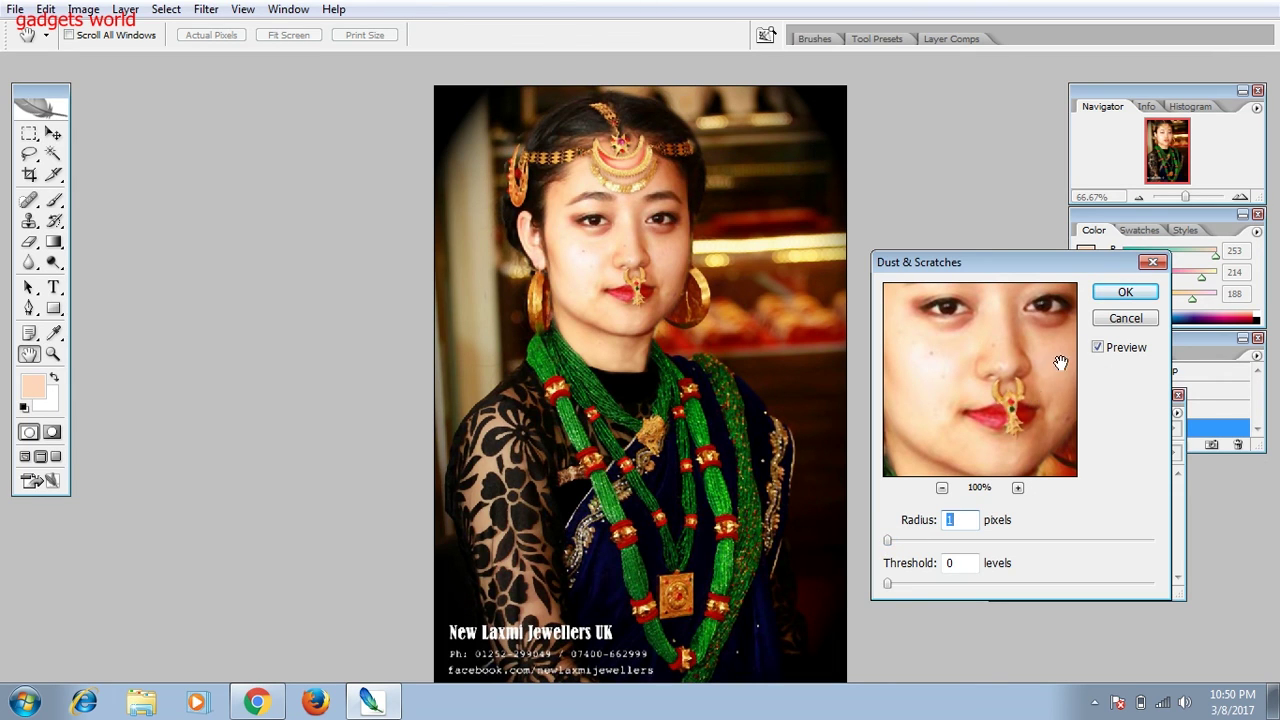
left_click(1125, 292)
key("z")
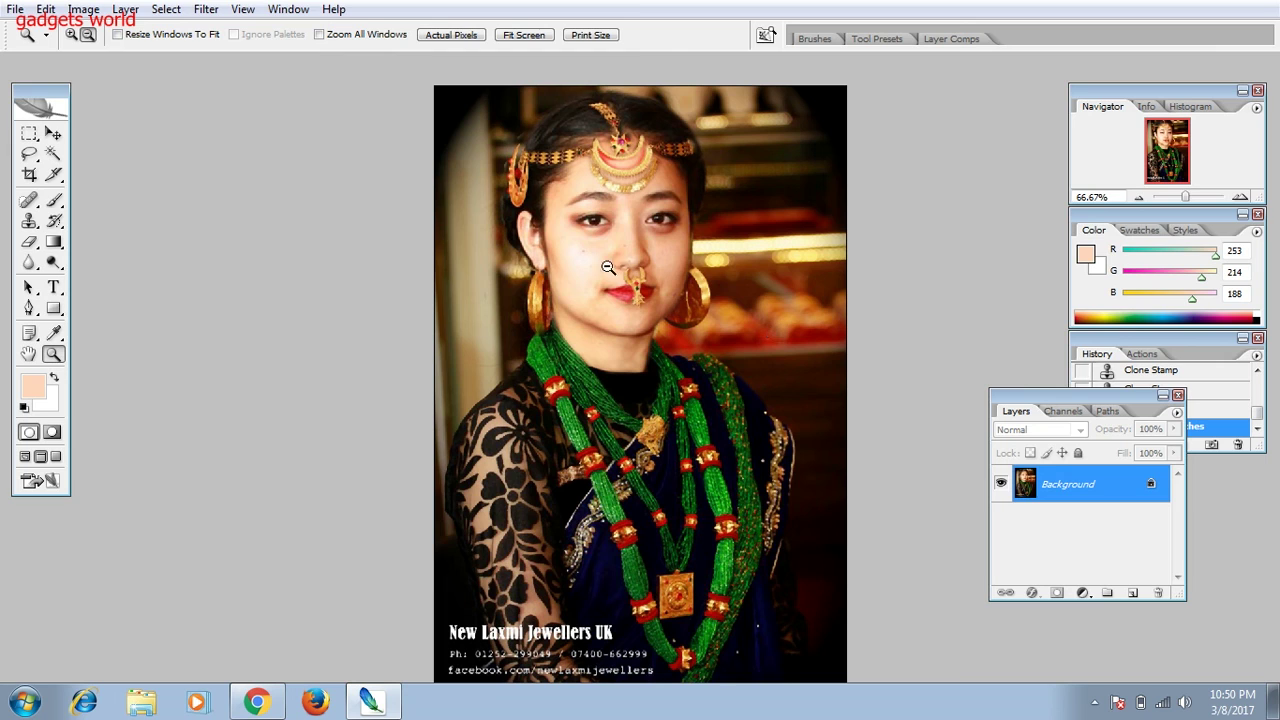
left_click(206, 9)
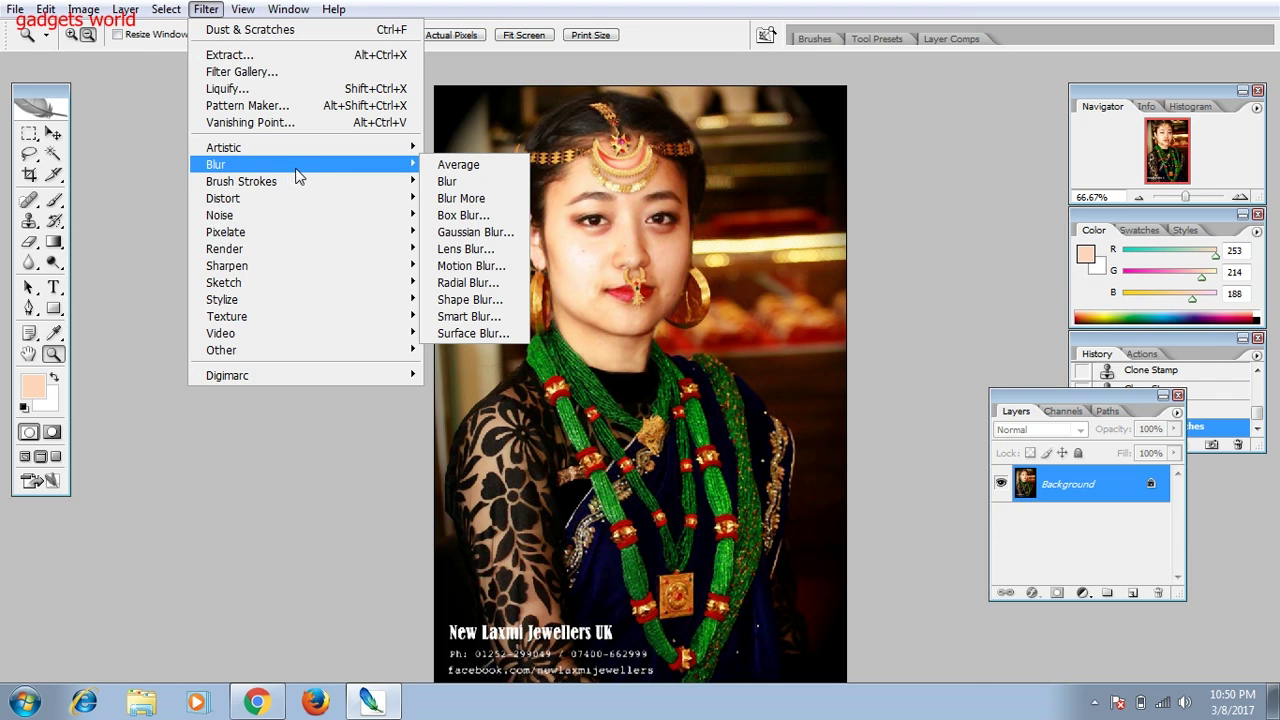
mouse_move(220, 215)
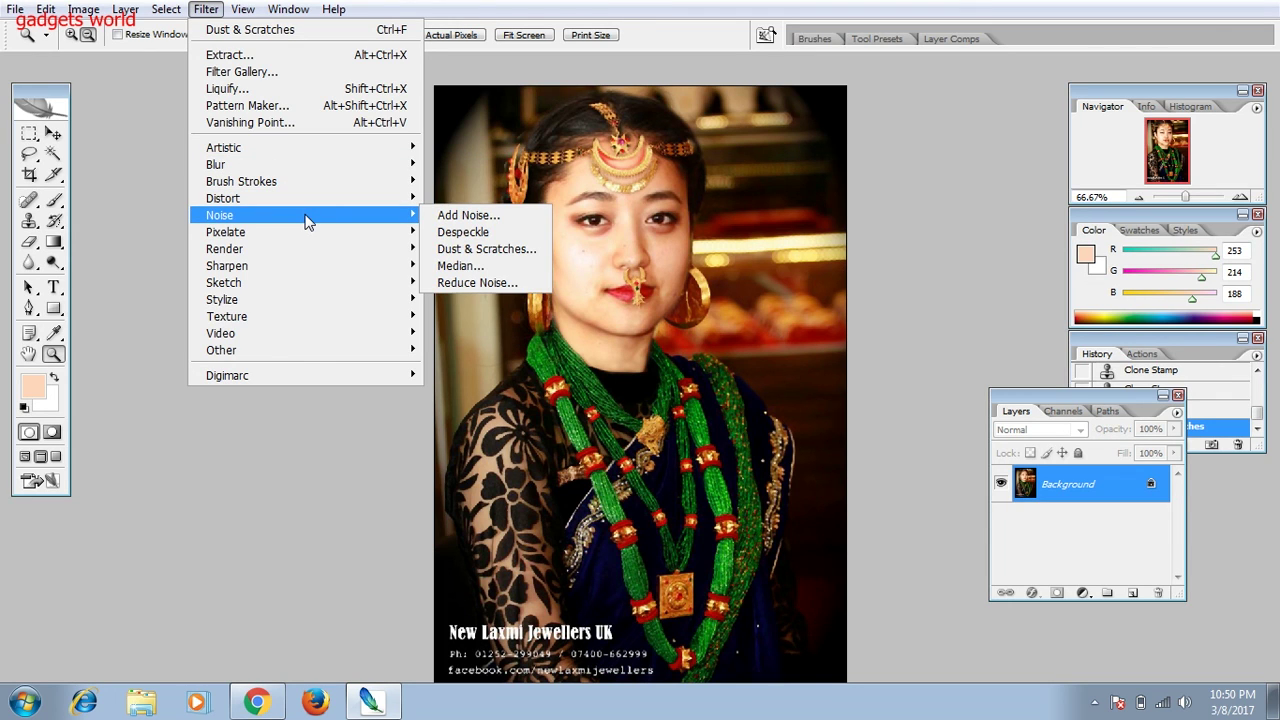
left_click(820, 228)
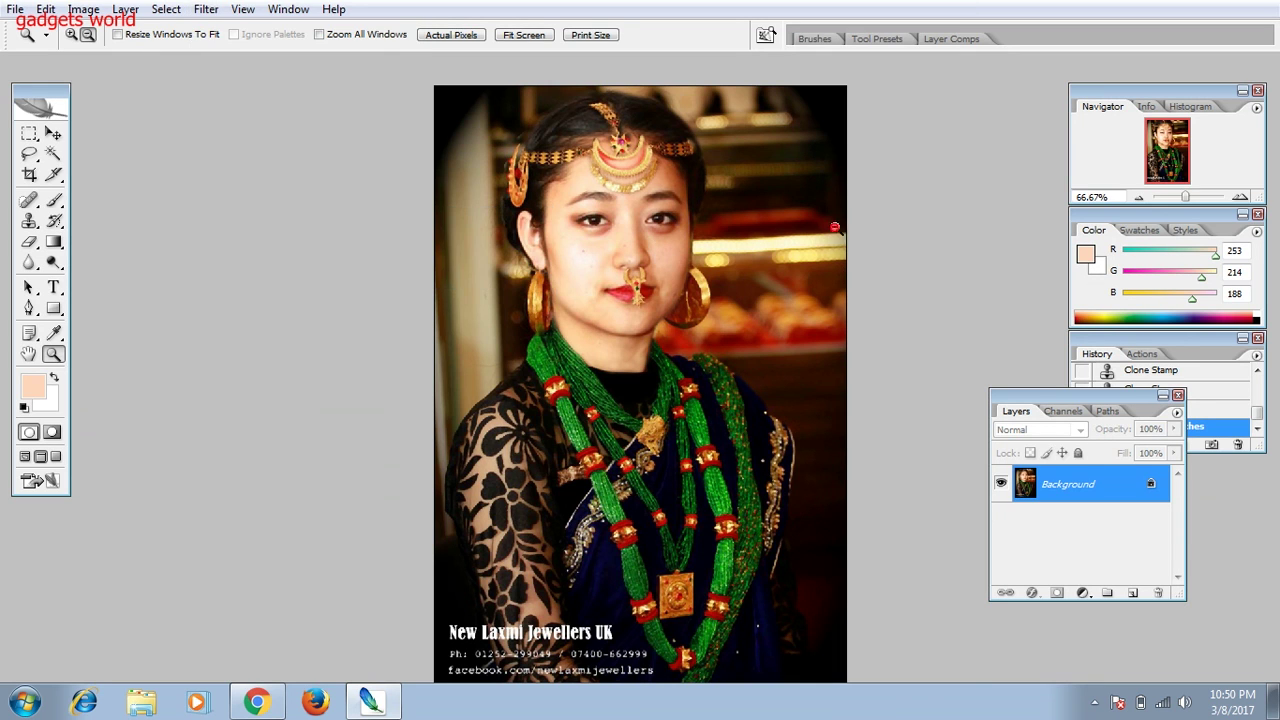
- Apply Curves lifting the RGB midtone from 123 to 134 and the Red midtone to 131
left_click(83, 9)
mouse_move(155, 55)
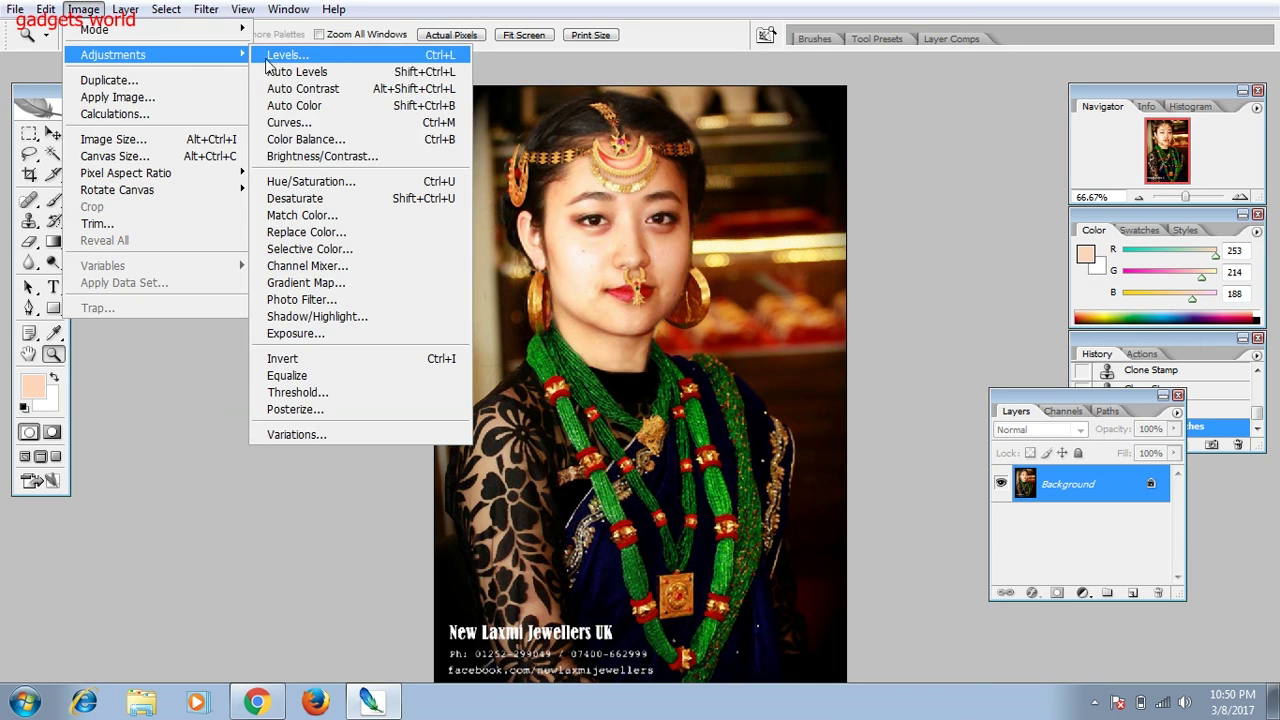
left_click(320, 122)
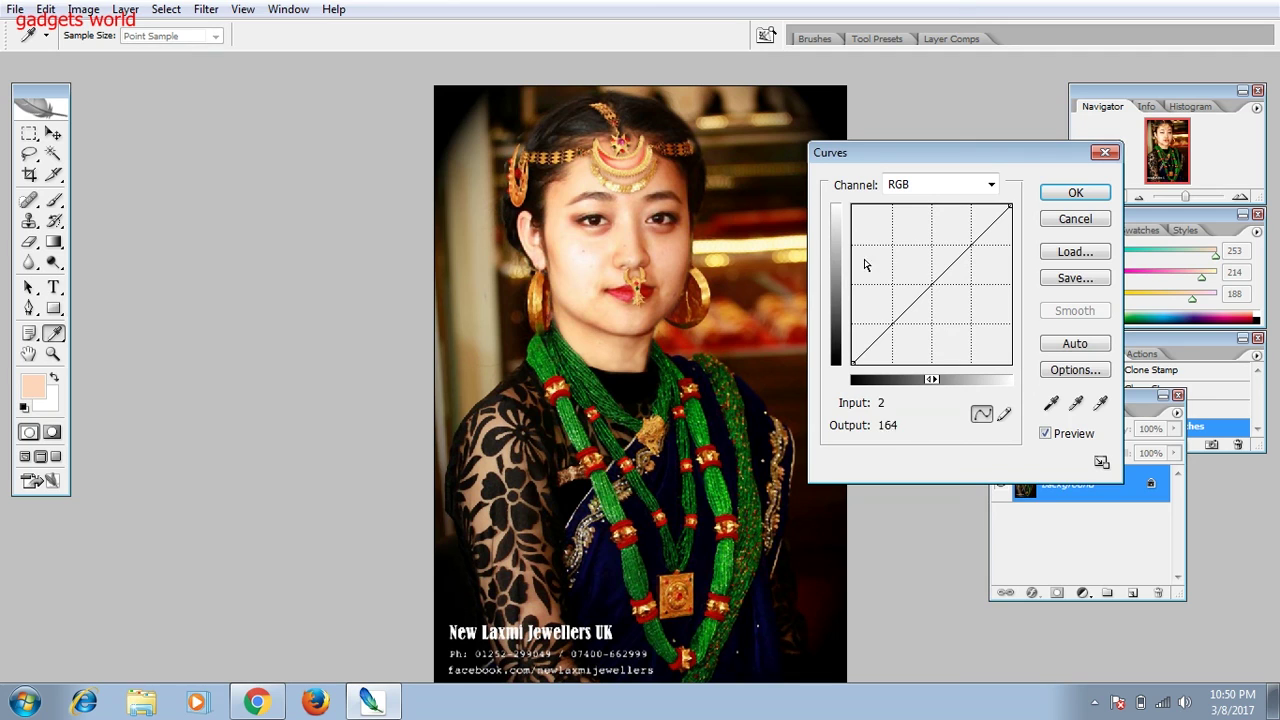
left_click(929, 279)
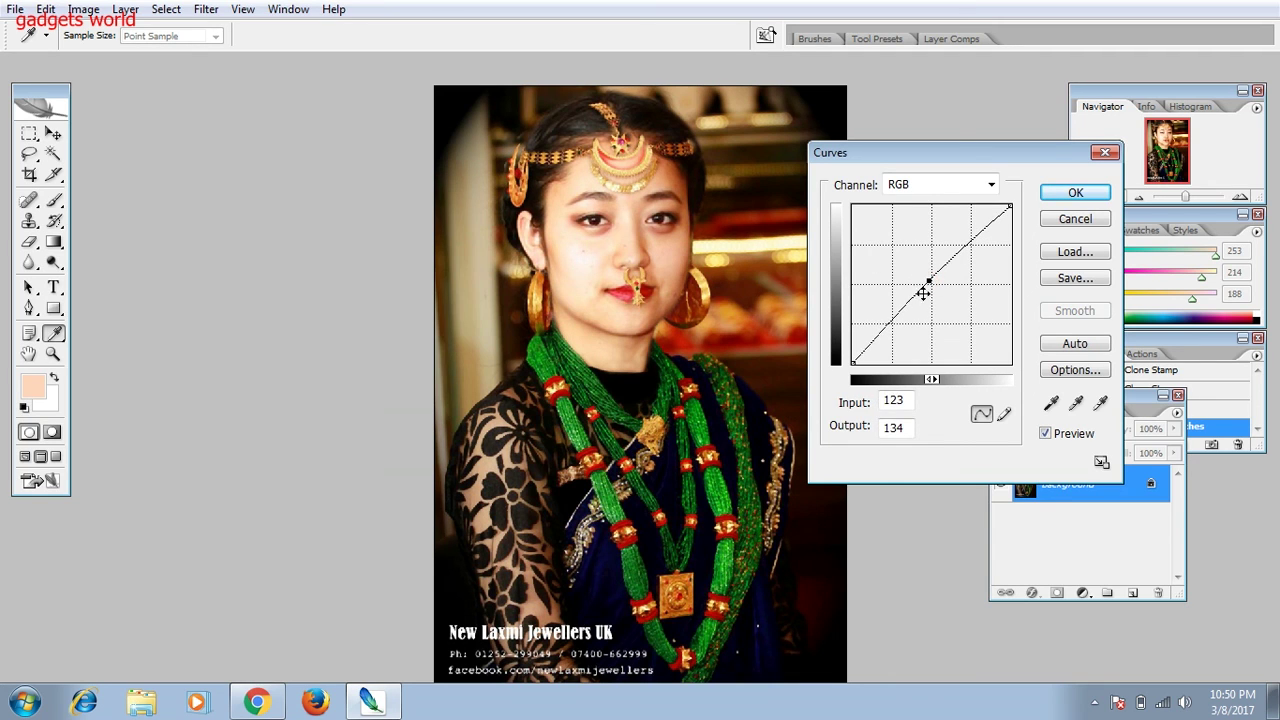
left_click_drag(853, 364, 857, 370)
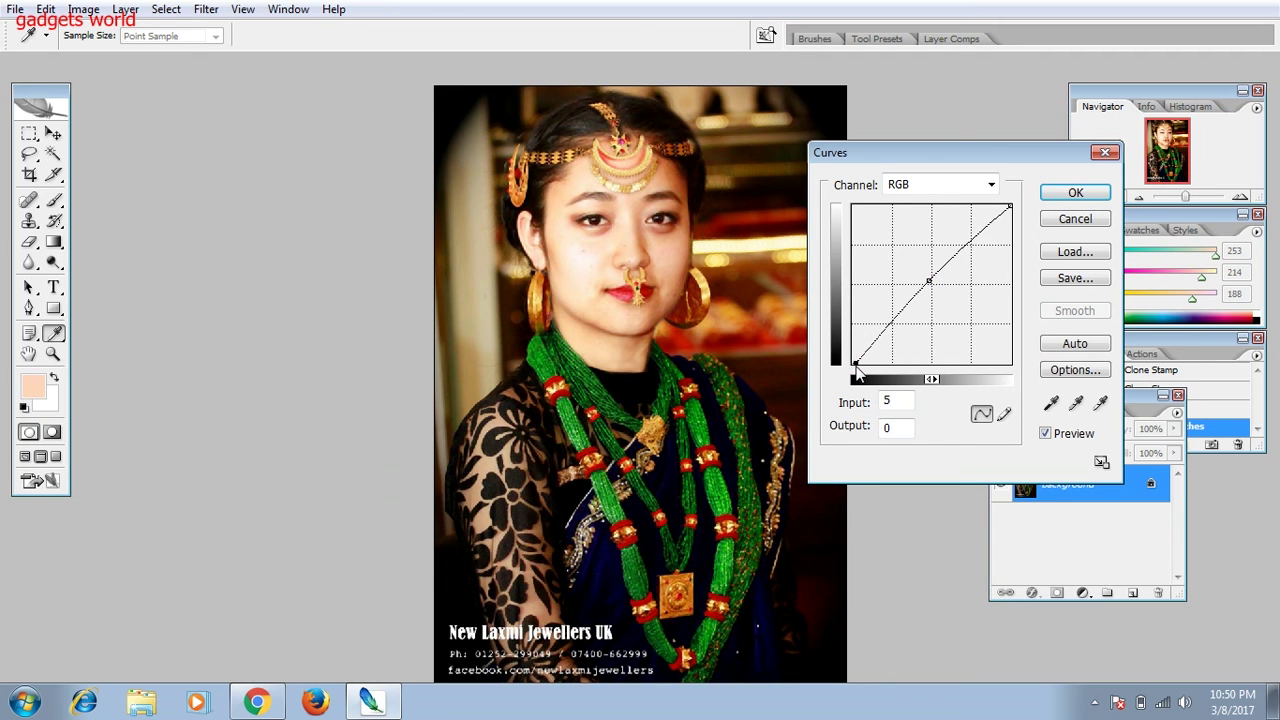
left_click(967, 192)
left_click(890, 220)
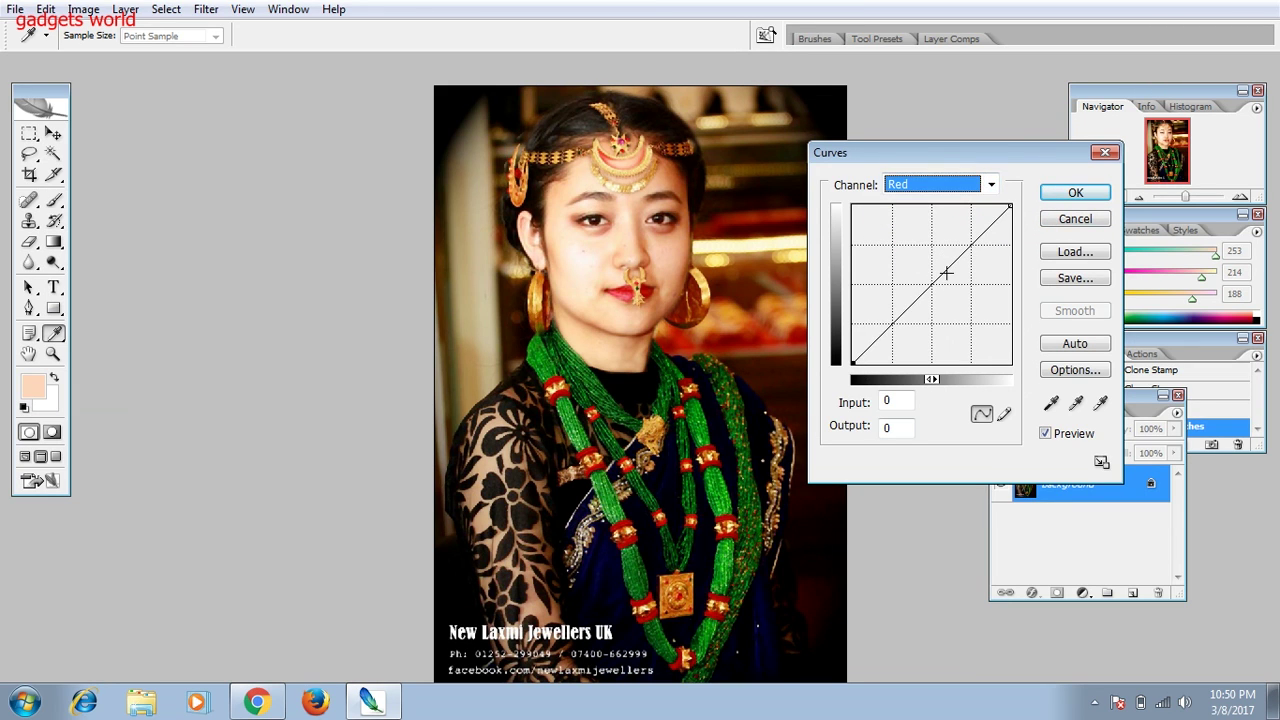
left_click(928, 283)
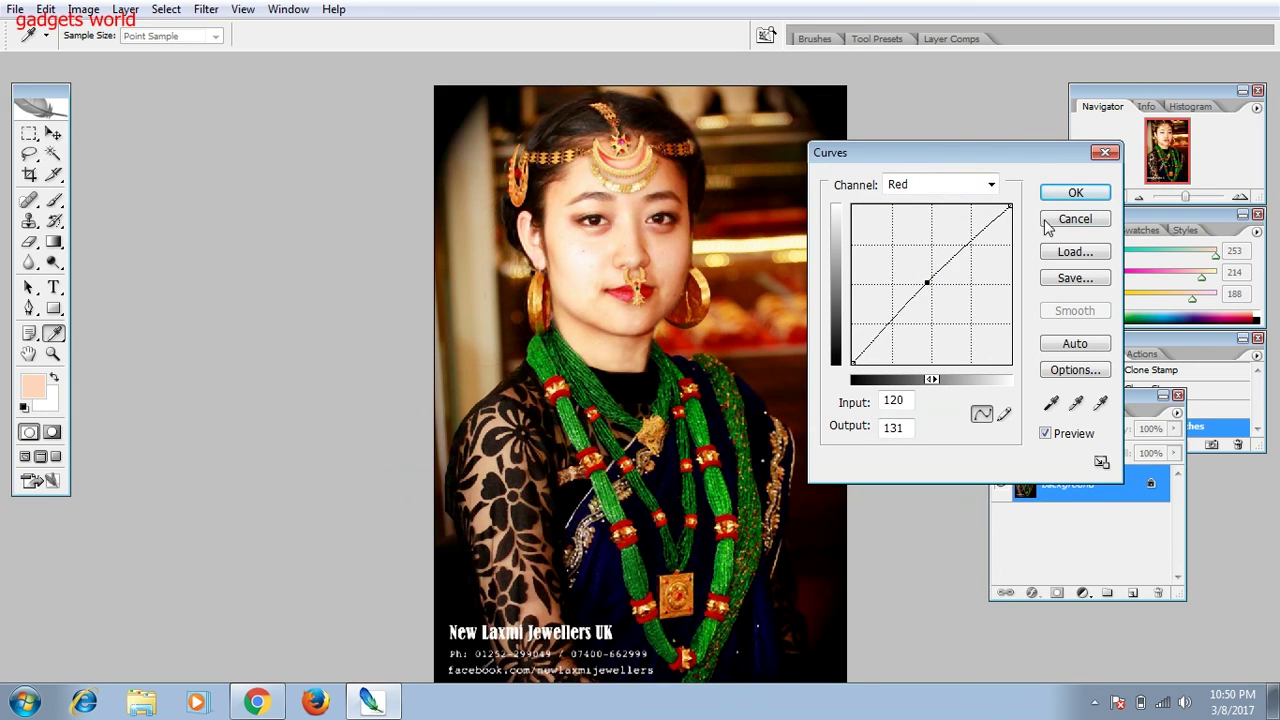
left_click(1075, 192)
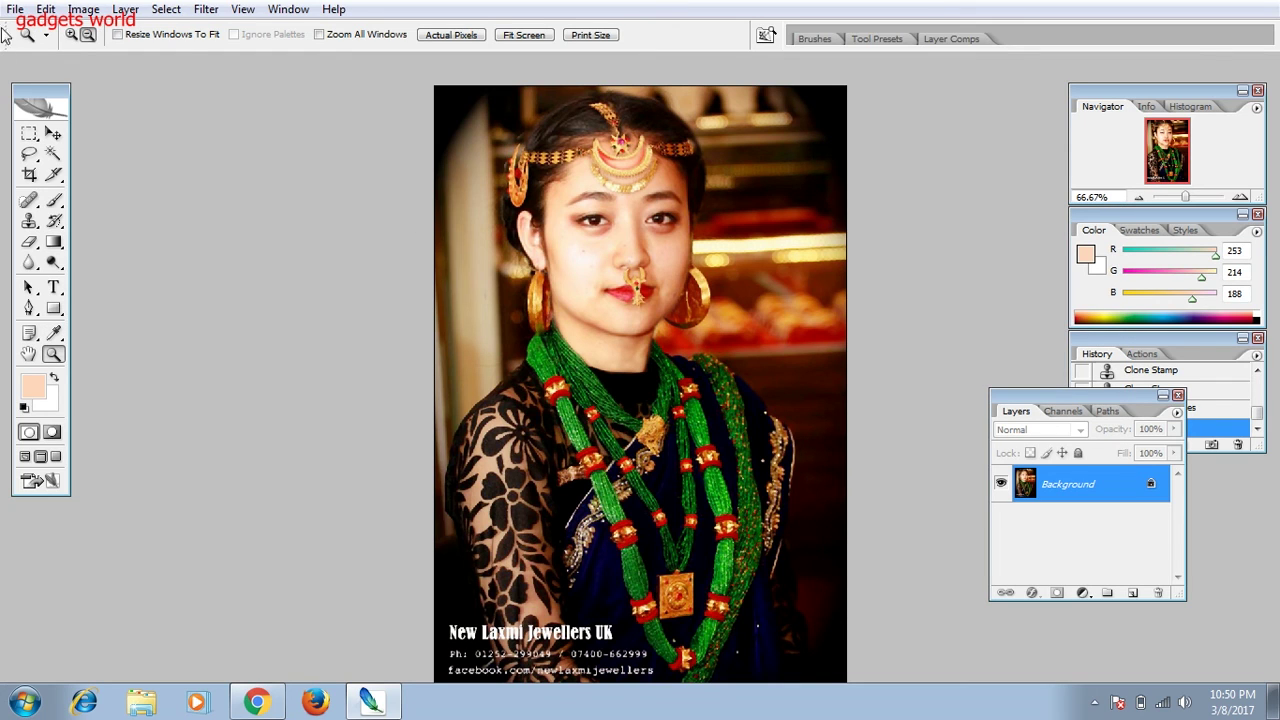
left_click(14, 10)
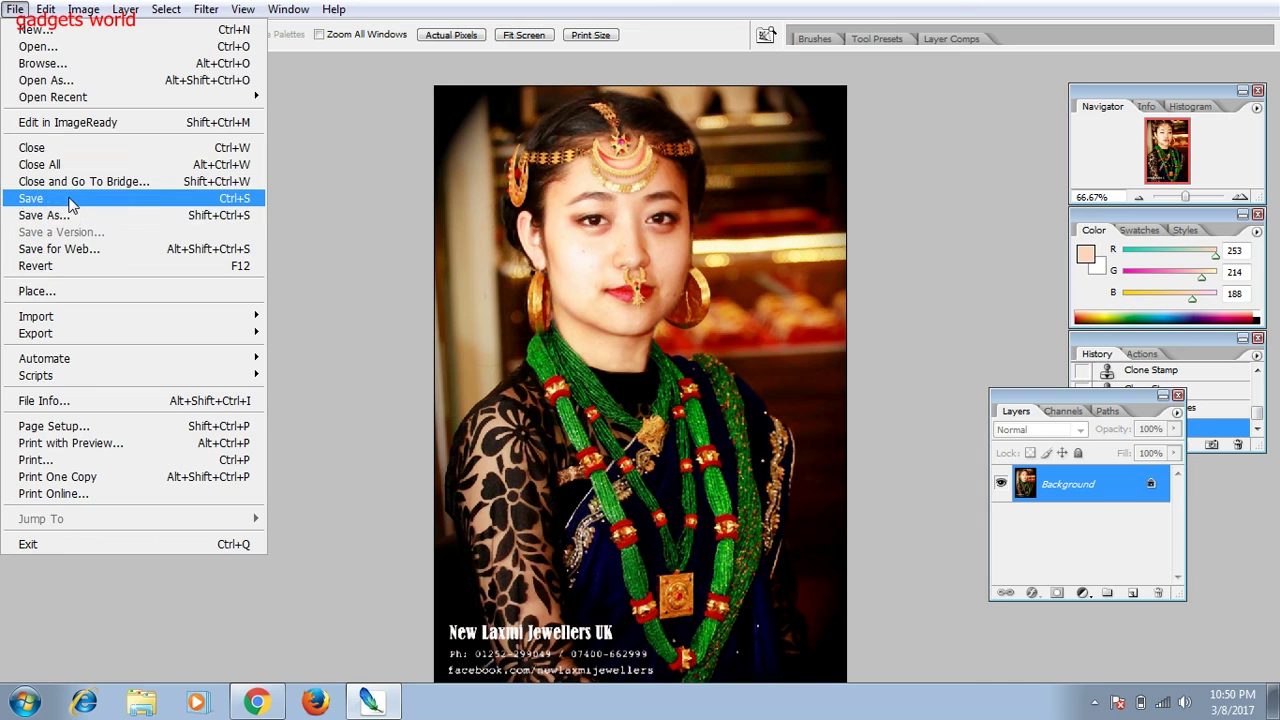
- Open Save As on the Desktop in JPEG format and start typing the file name 'dress'
left_click(70, 215)
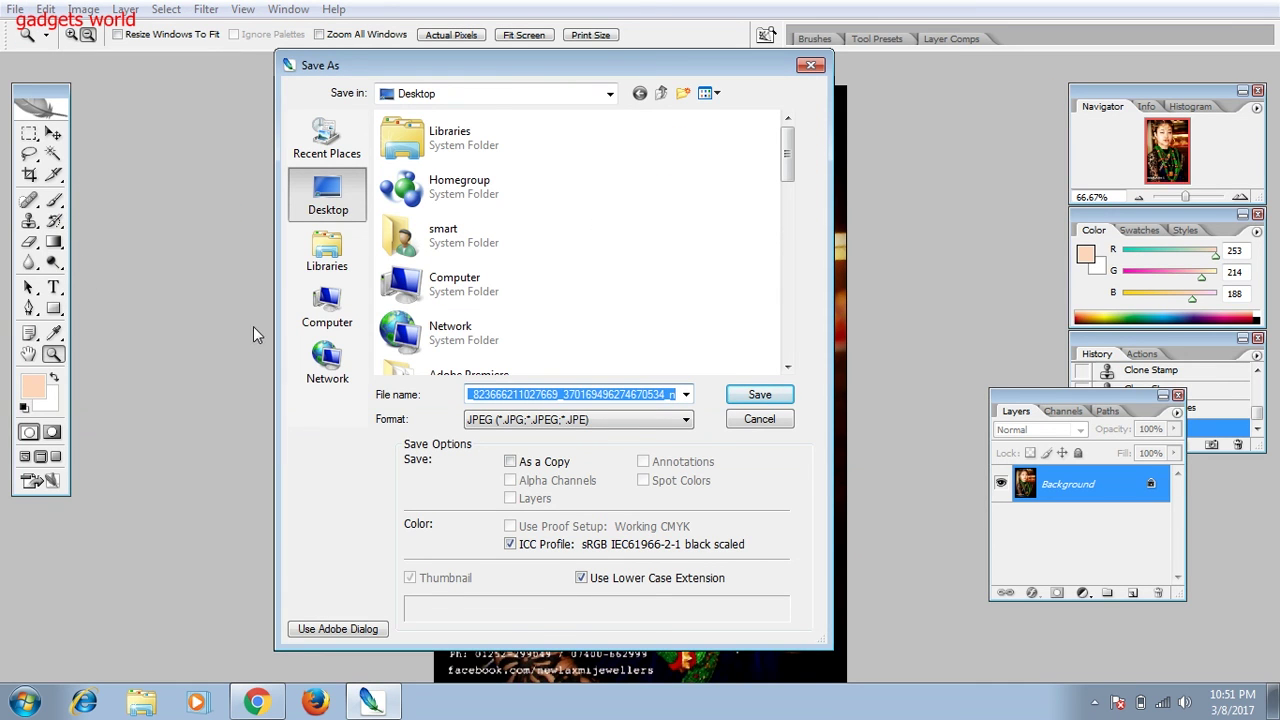
type("cl")
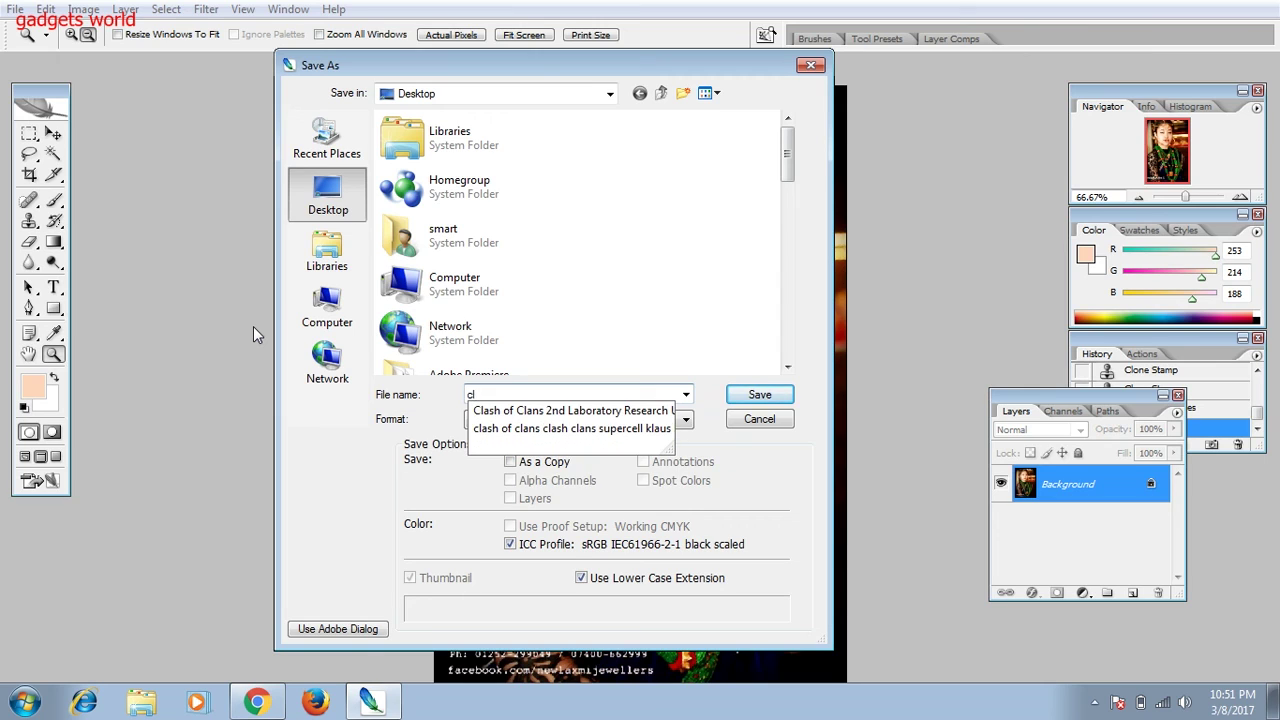
key("BackSpace")
key("BackSpace")
type("dress change photo is ready")
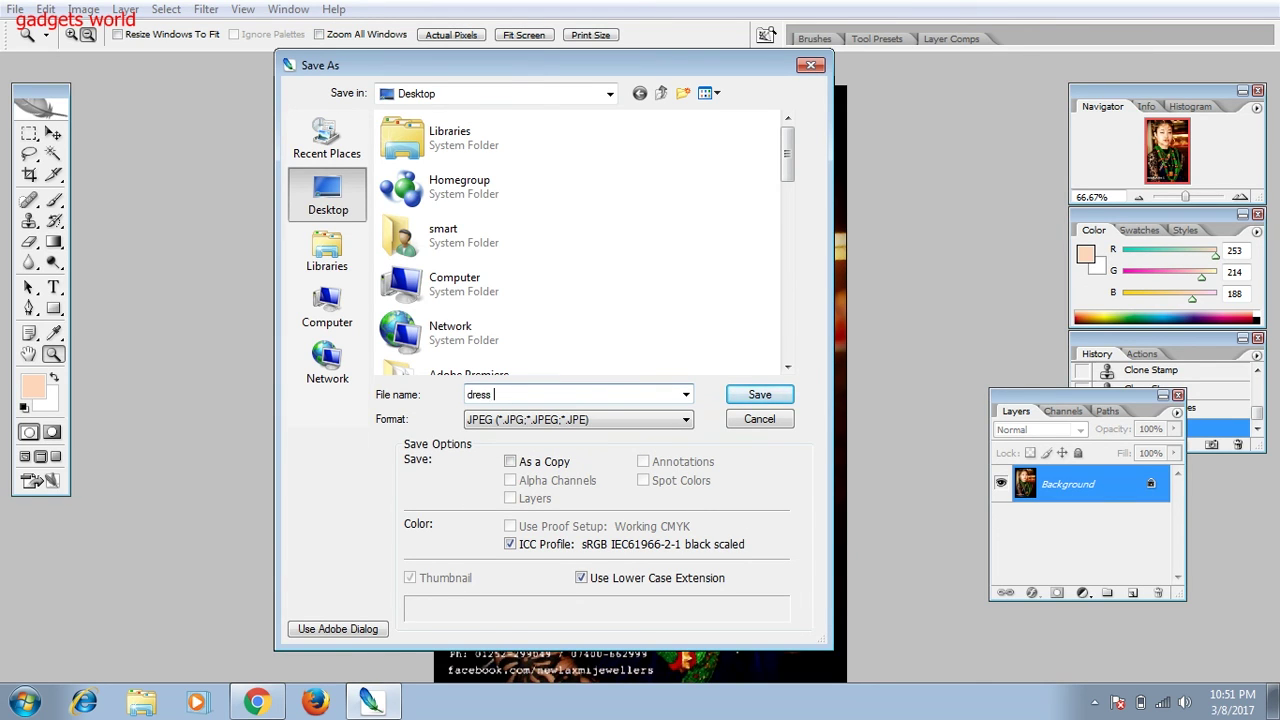